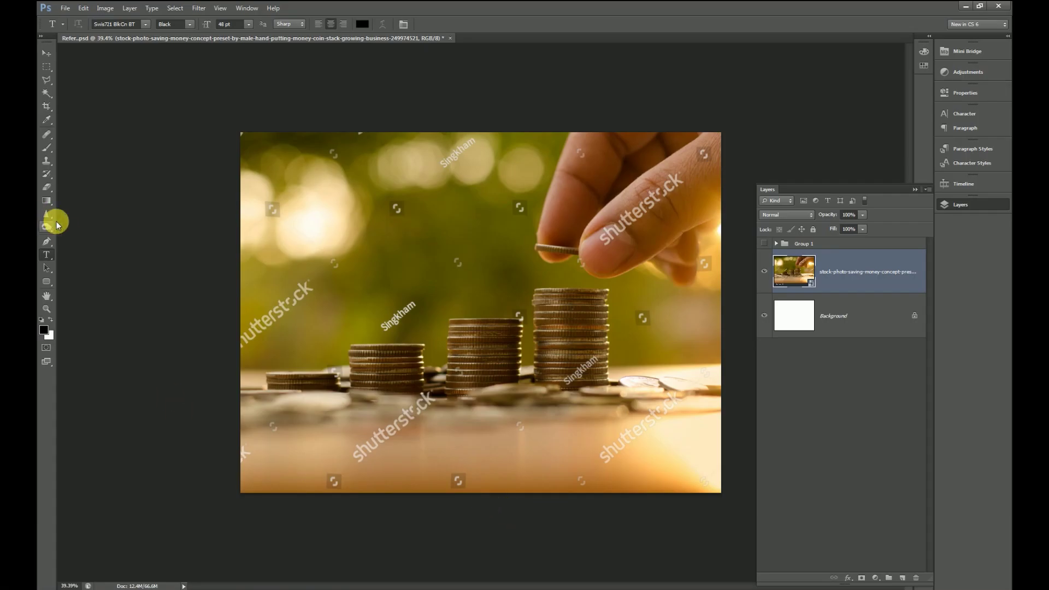
With the Brush tool active, rasterize the coin-stack smart-object photo layer into plain pixels.
click(47, 53)
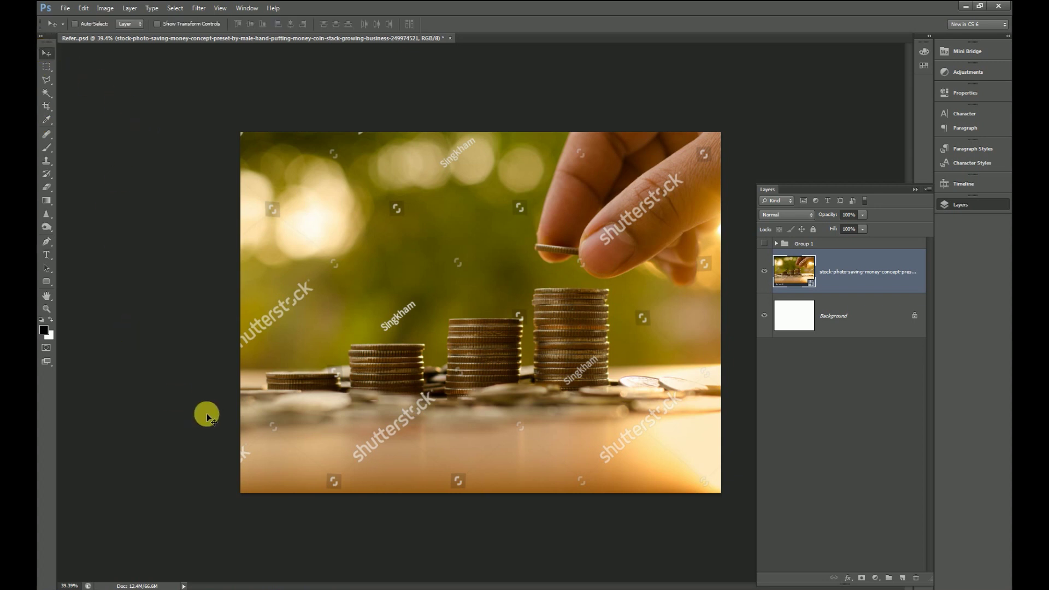
key(b)
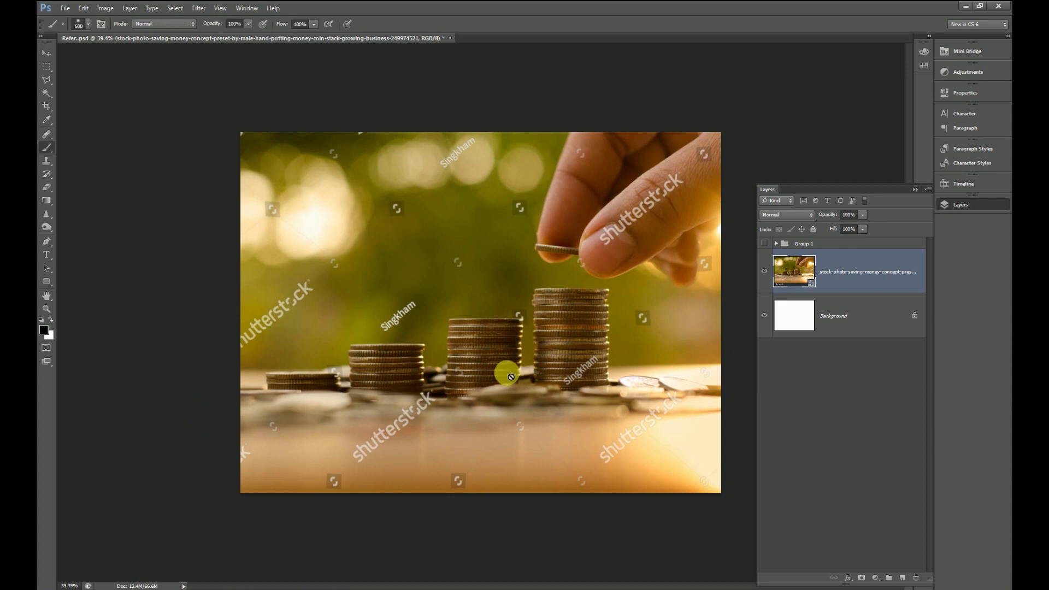
scroll(508, 328, up, 1)
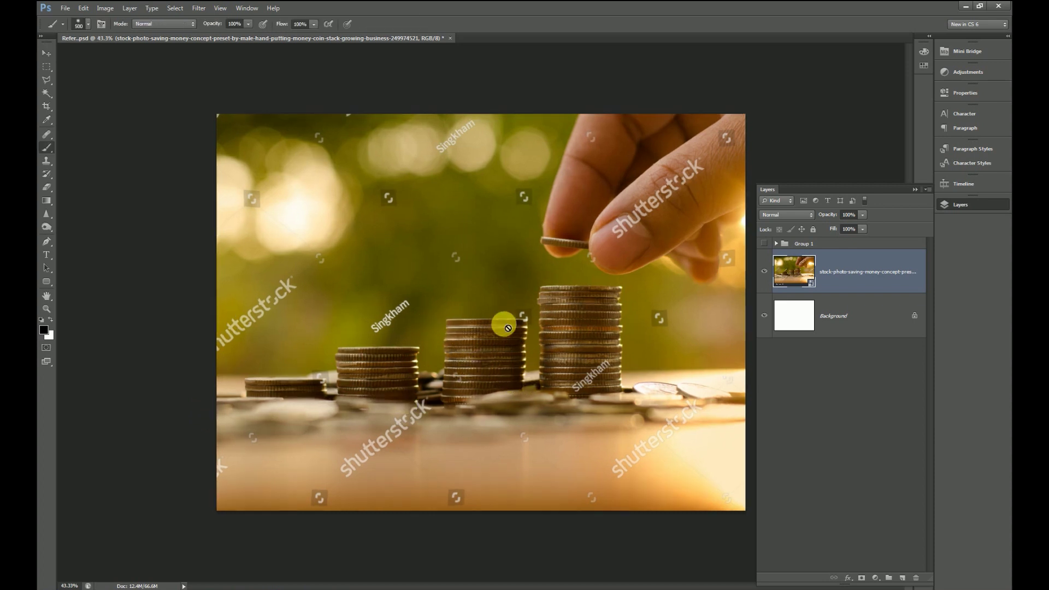
right_click(845, 285)
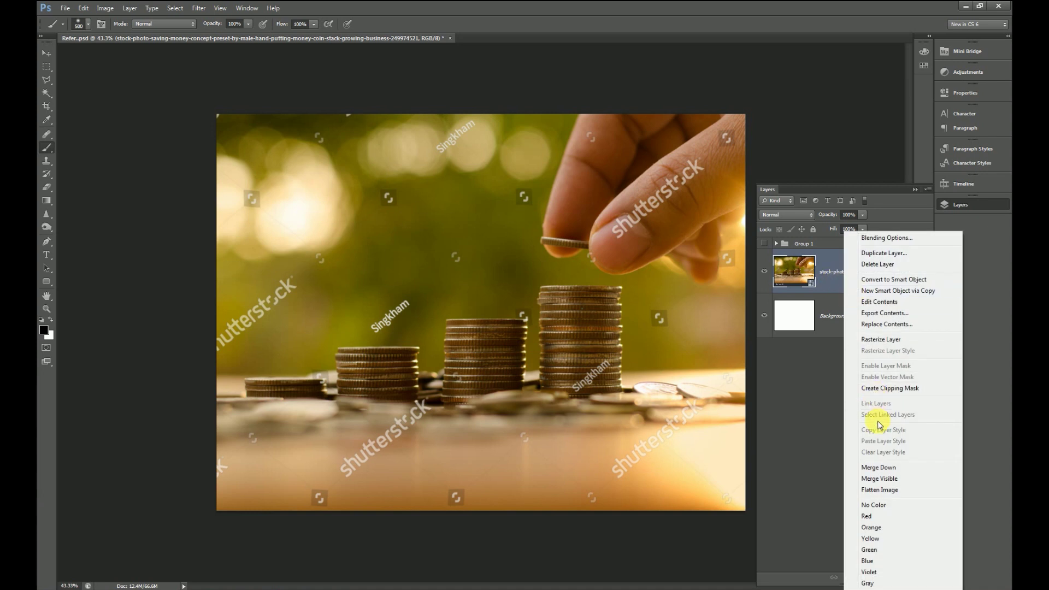
click(892, 340)
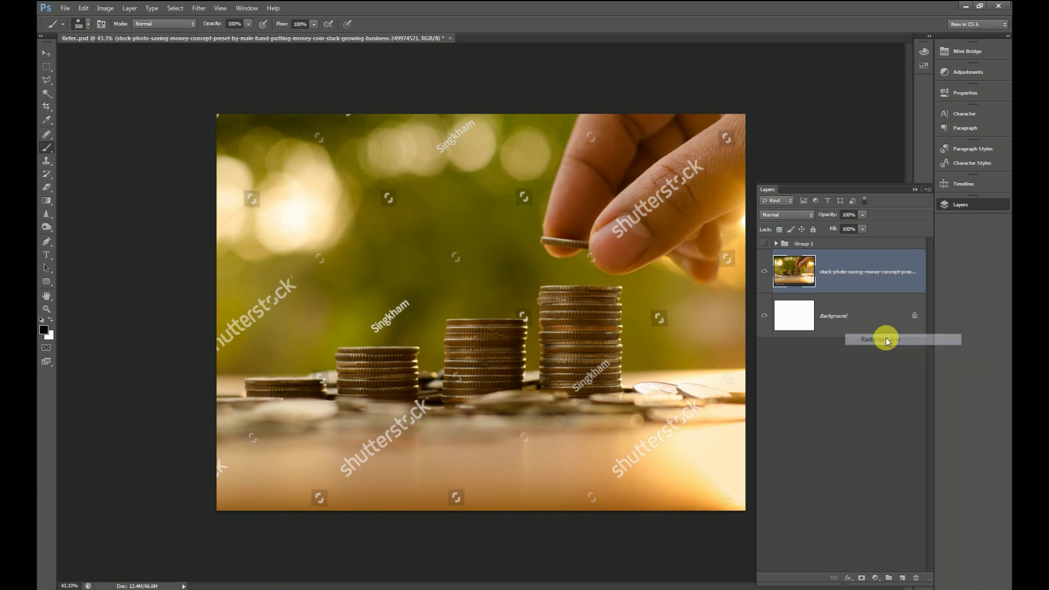
Keep the ordinary Brush tool selected and shrink it from 300 to 200.
scroll(425, 293, up, 1)
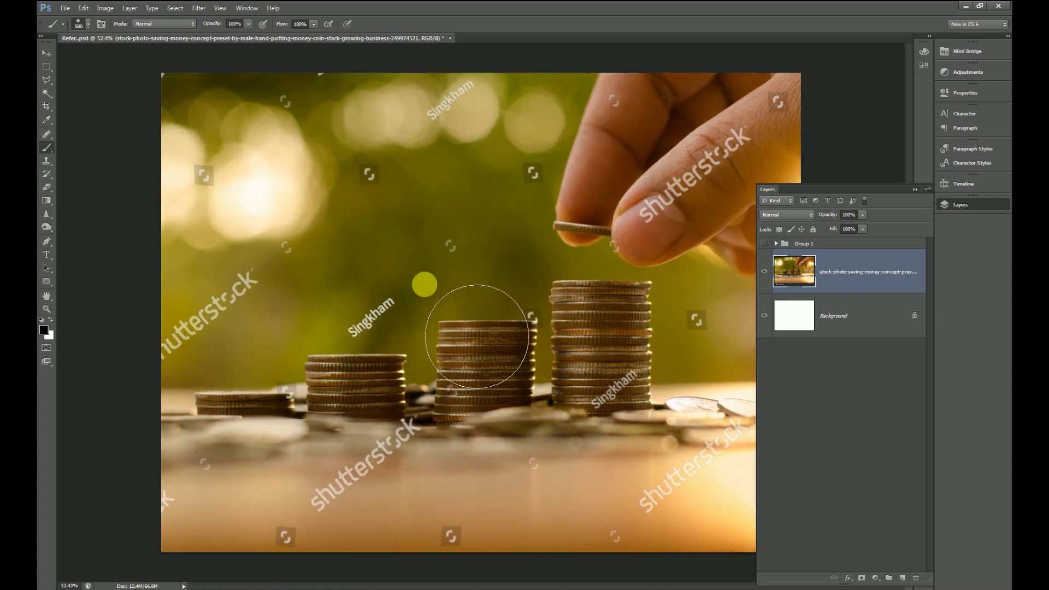
scroll(423, 292, up, 2)
scroll(420, 286, up, 1)
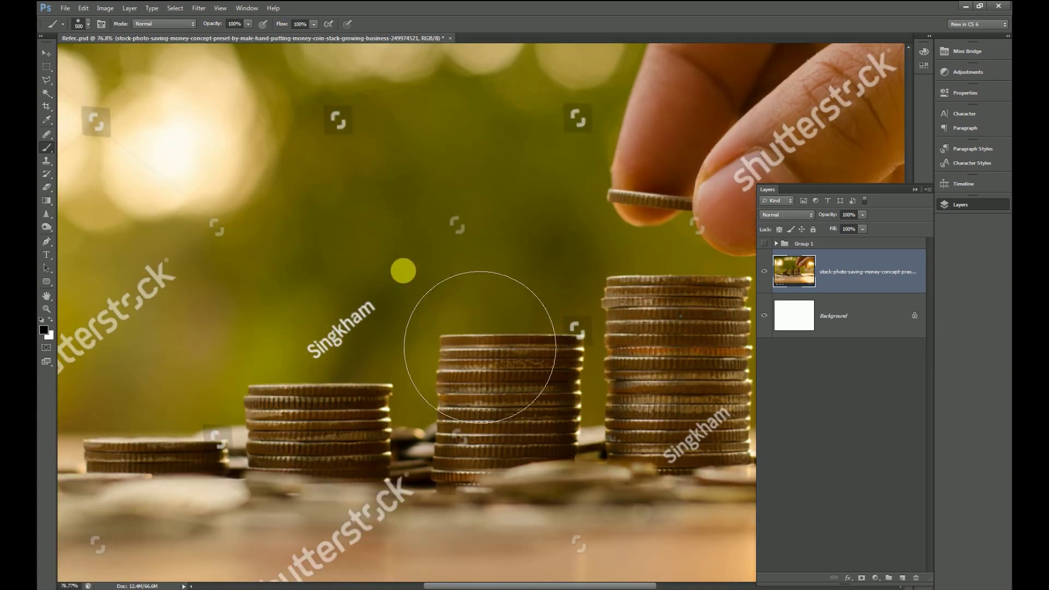
right_click(46, 150)
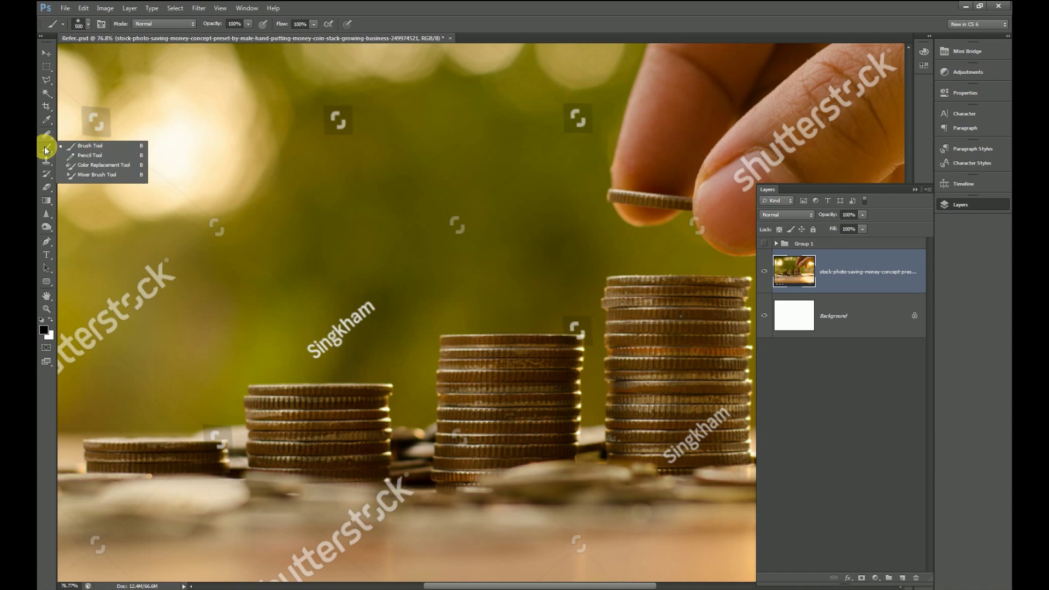
click(89, 146)
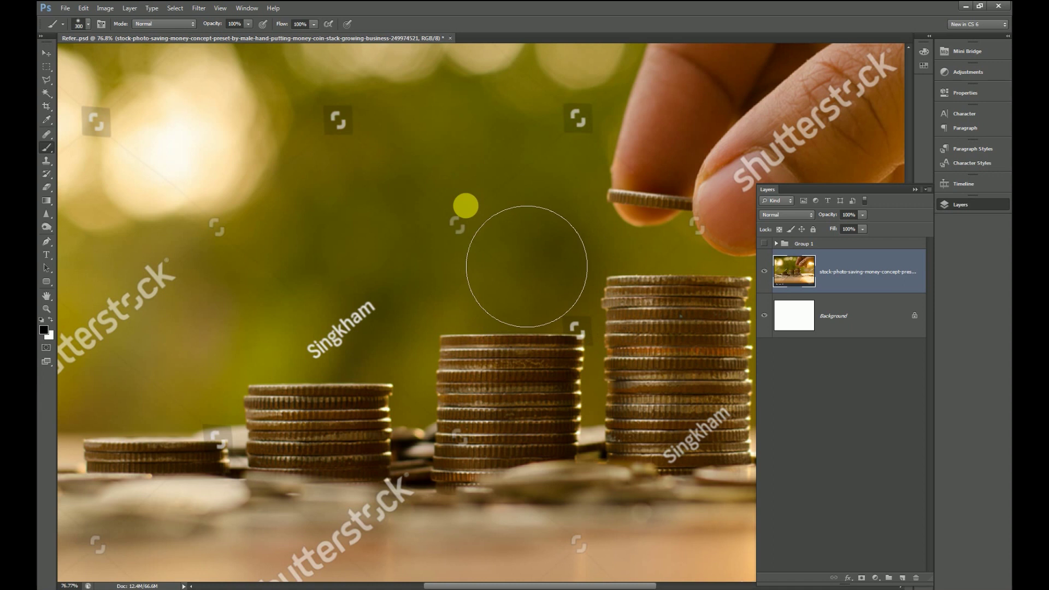
key(bracketleft)
key(bracketleft)
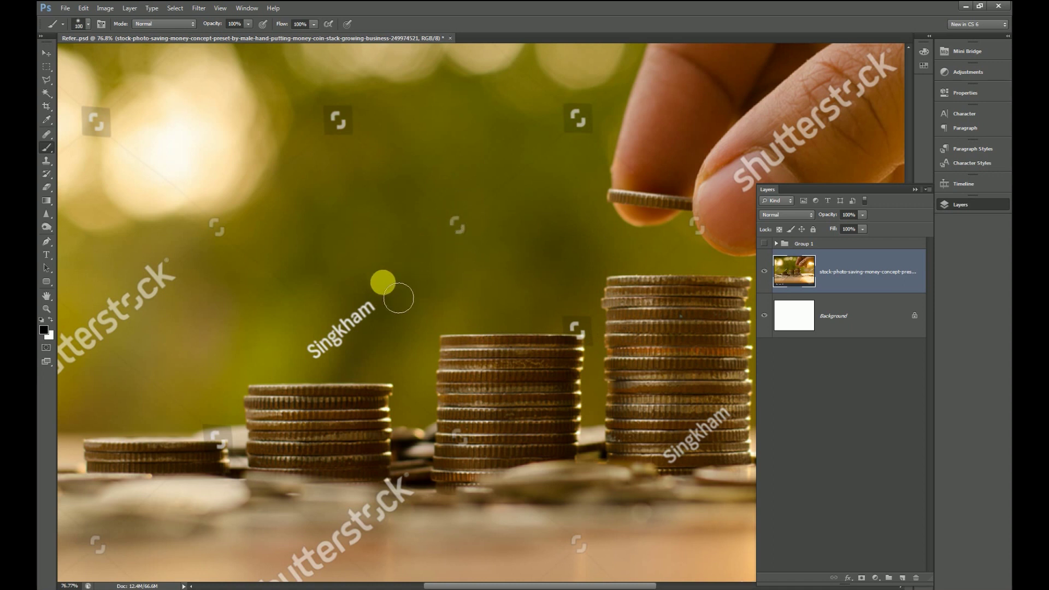
Sample the olive background green, test-paint over the Singkham watermark, then undo the stroke.
scroll(356, 351, up, 2)
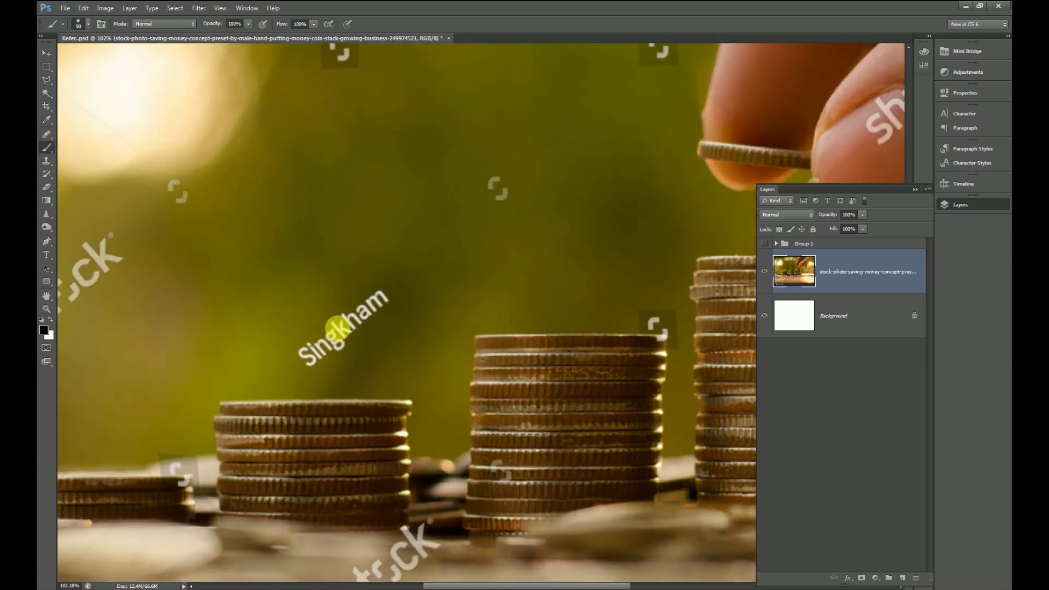
scroll(337, 328, up, 1)
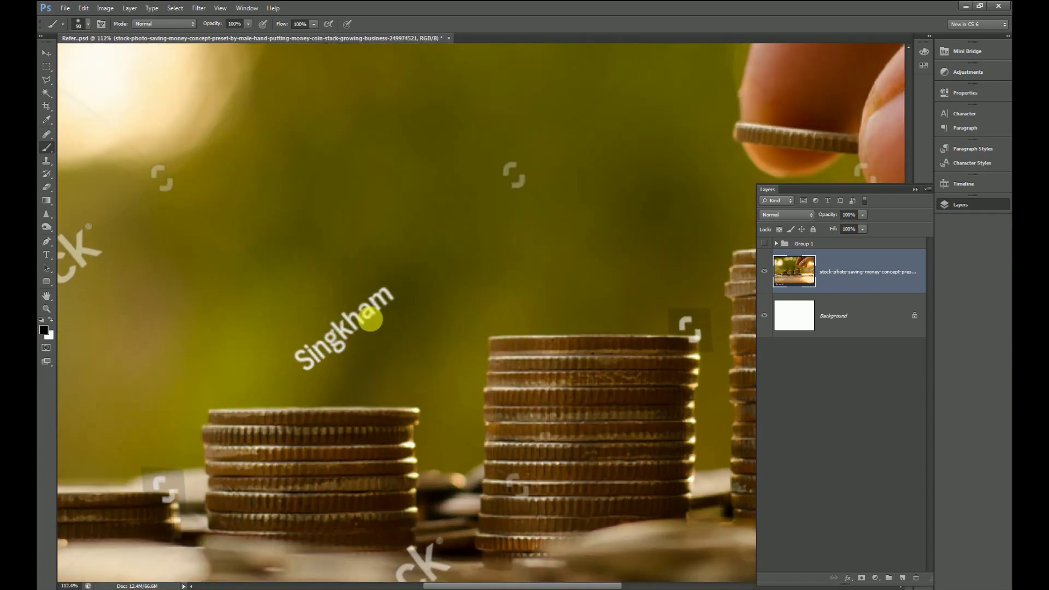
scroll(370, 320, up, 3)
drag(375, 274, 428, 228)
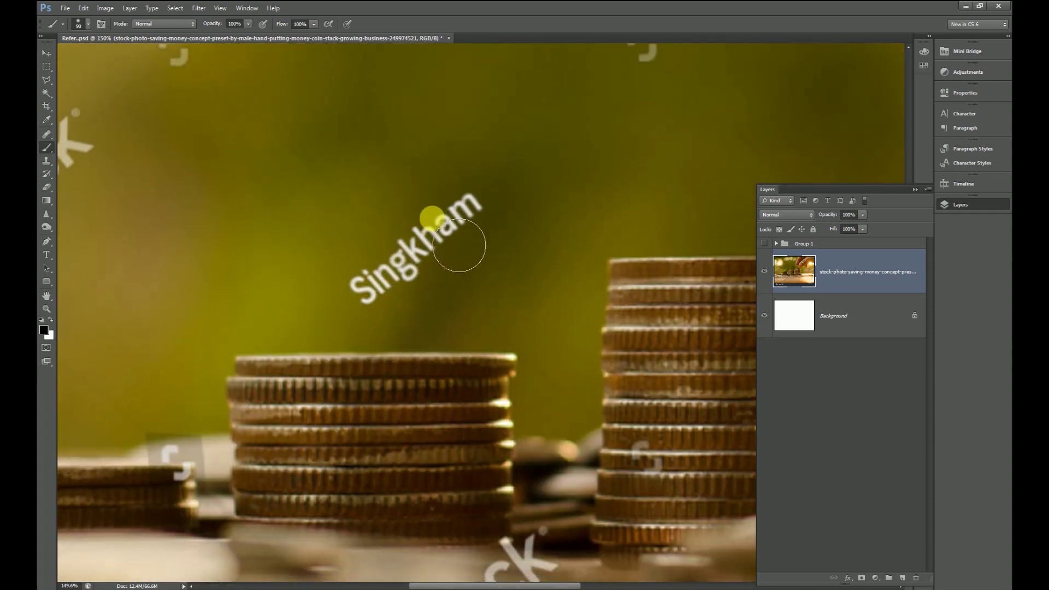
alt+click(465, 160)
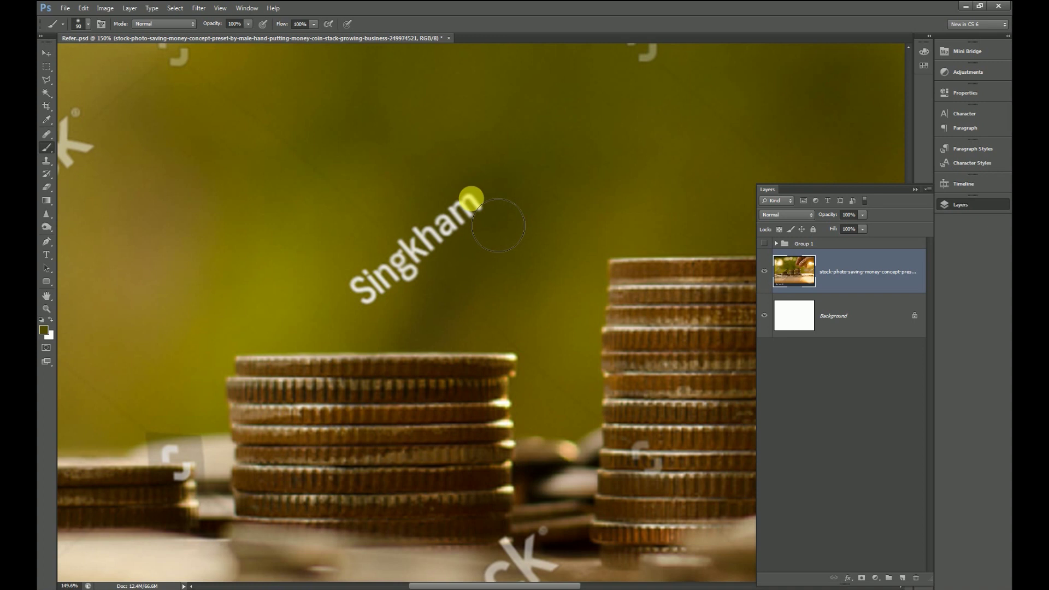
mouse_move(497, 224)
mouse_down()
mouse_move(475, 239)
mouse_move(394, 241)
mouse_up()
key(ctrl+z)
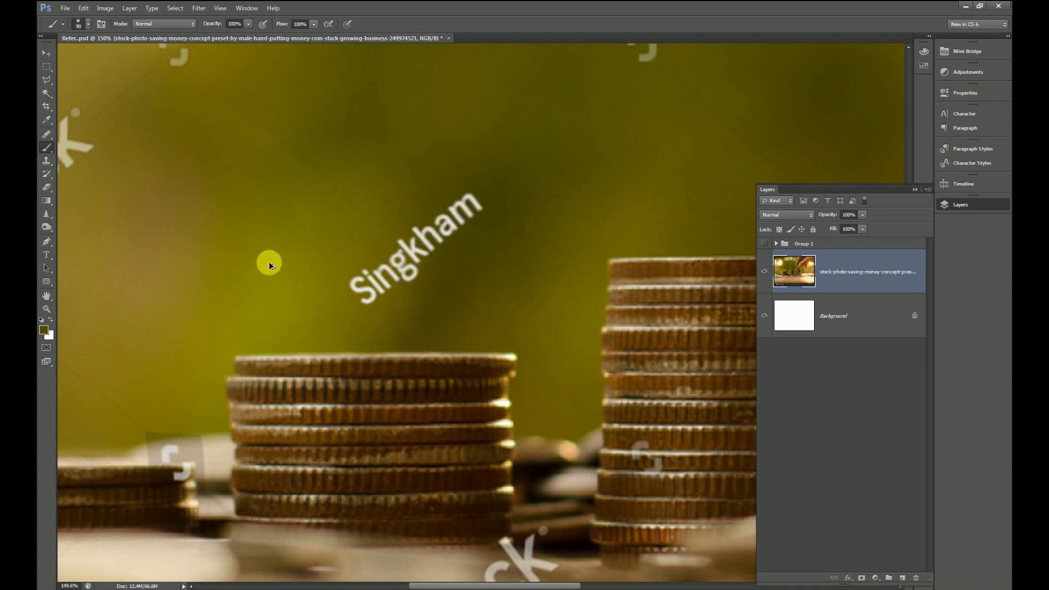
click(46, 136)
Heal over the Singkham watermark letters with the Spot Healing Brush at size 90.
click(87, 144)
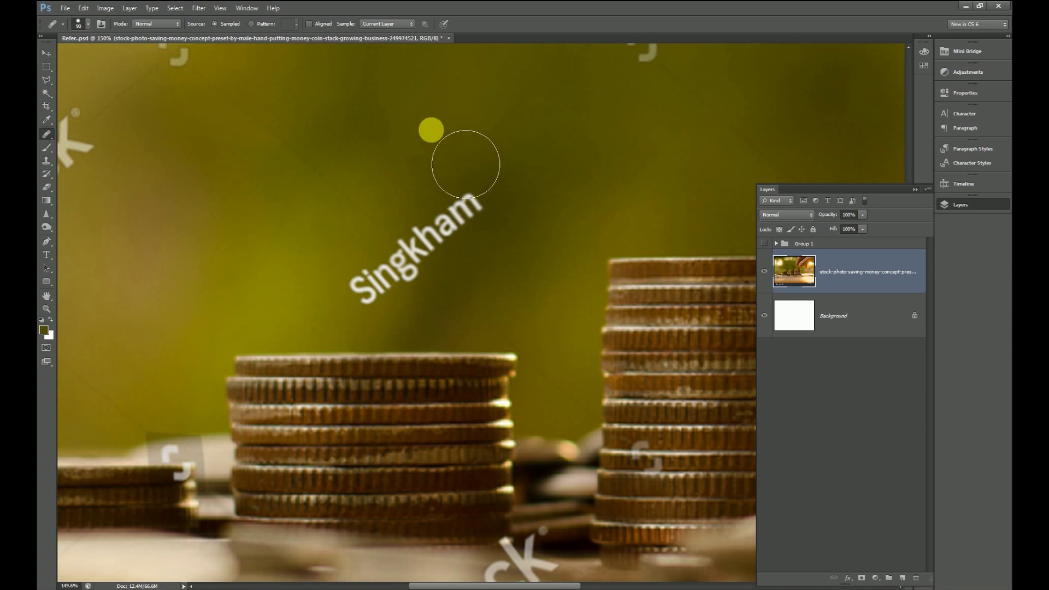
drag(473, 203, 507, 235)
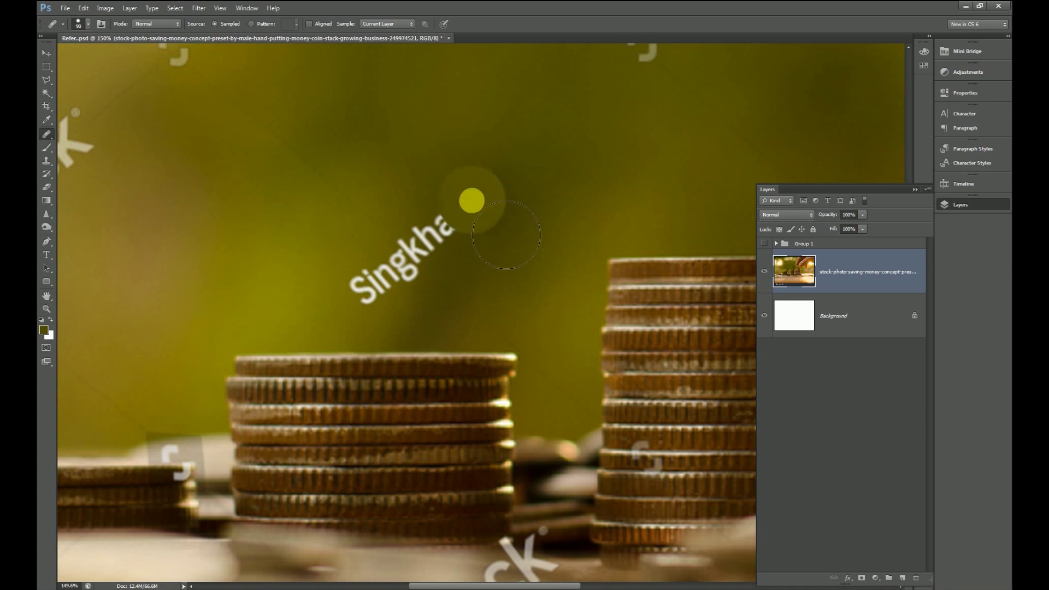
drag(470, 203, 314, 287)
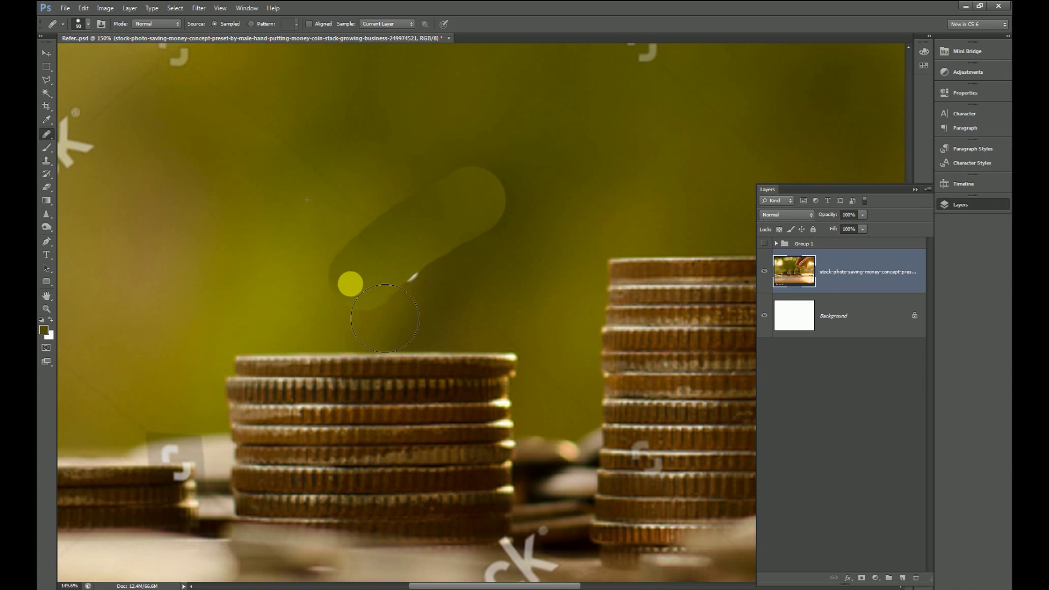
scroll(412, 216, down, 1)
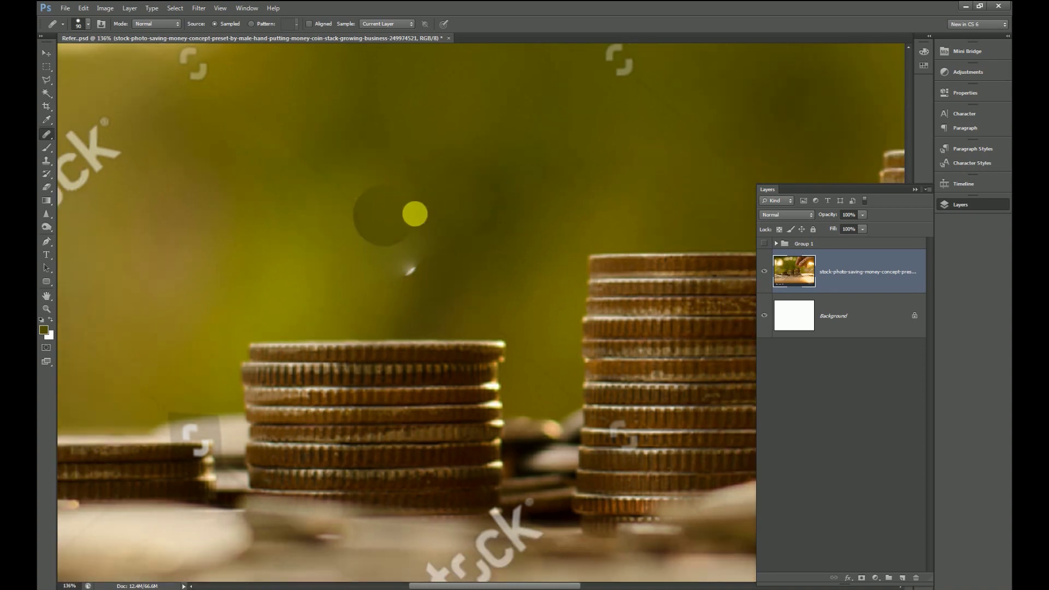
scroll(413, 215, down, 2)
scroll(491, 235, down, 1)
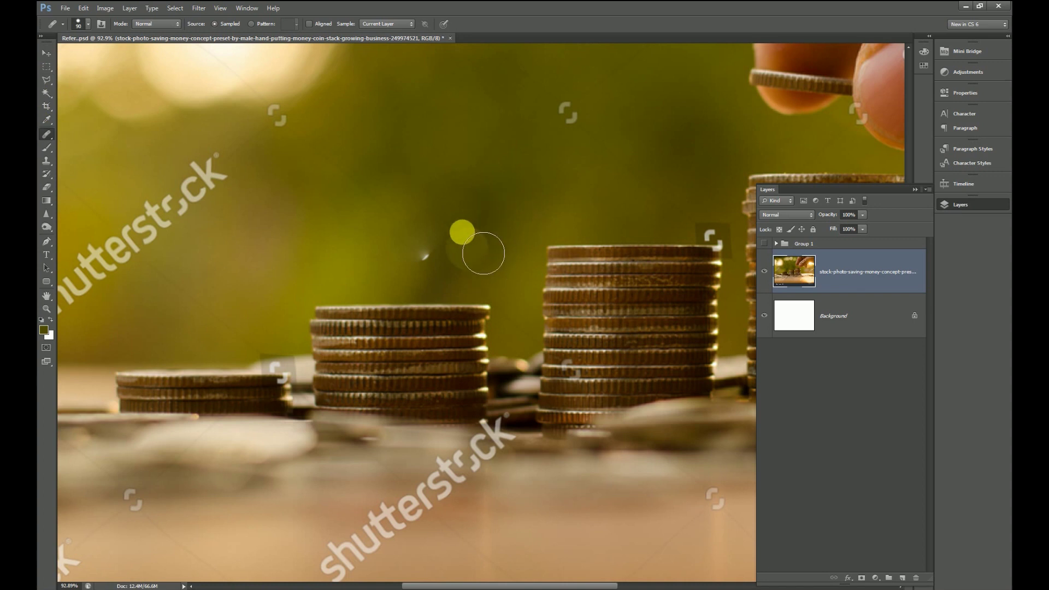
scroll(451, 261, up, 2)
scroll(487, 293, up, 1)
scroll(496, 298, up, 1)
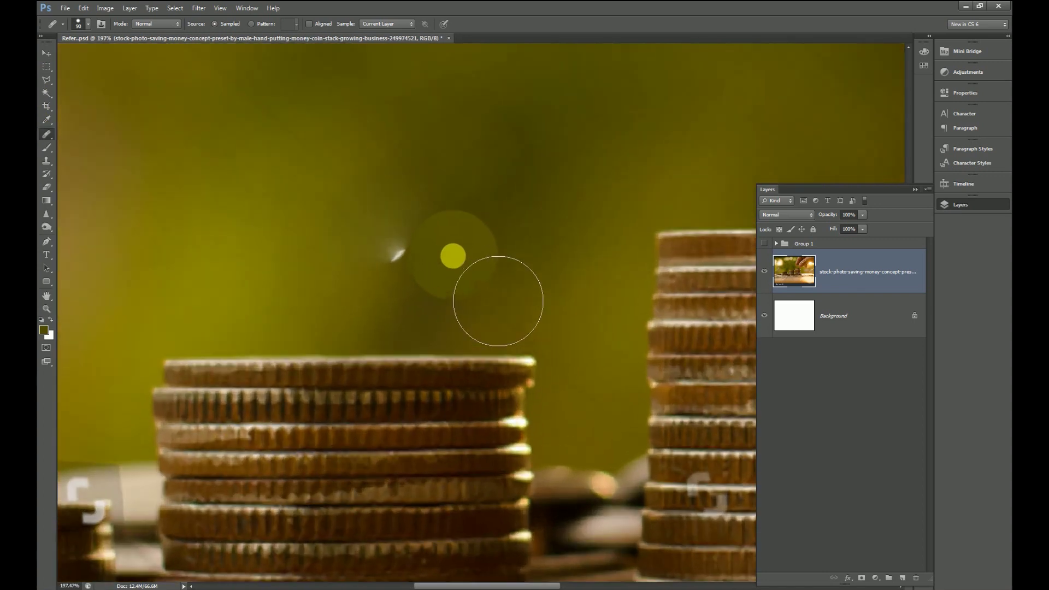
scroll(508, 306, up, 1)
scroll(525, 315, up, 1)
Reduce the healing brush to 70 and heal a leftover streak in the green background.
key(bracketleft)
key(bracketleft)
scroll(623, 267, down, 1)
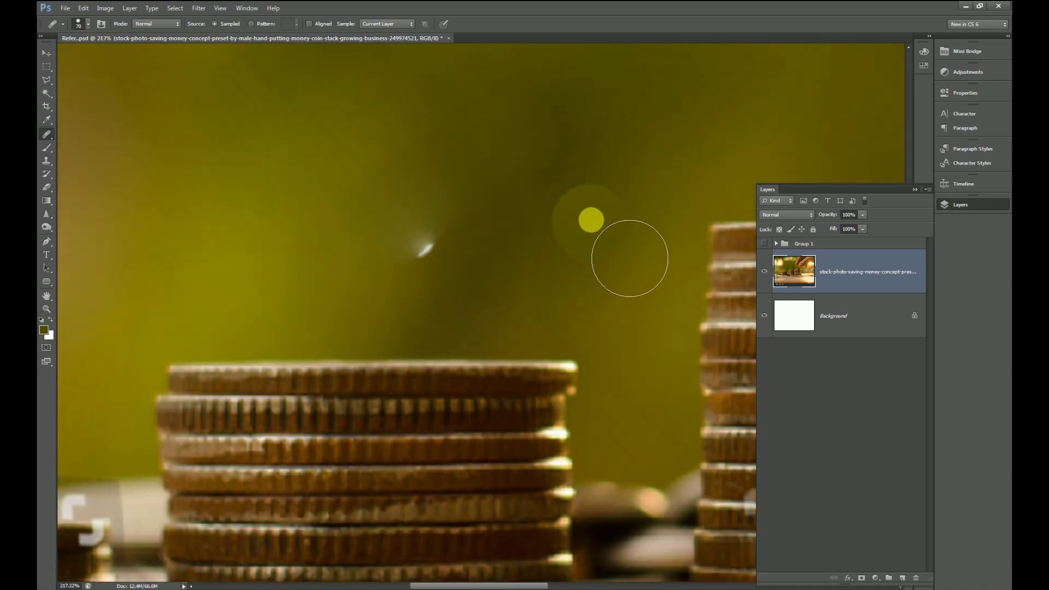
drag(583, 215, 422, 314)
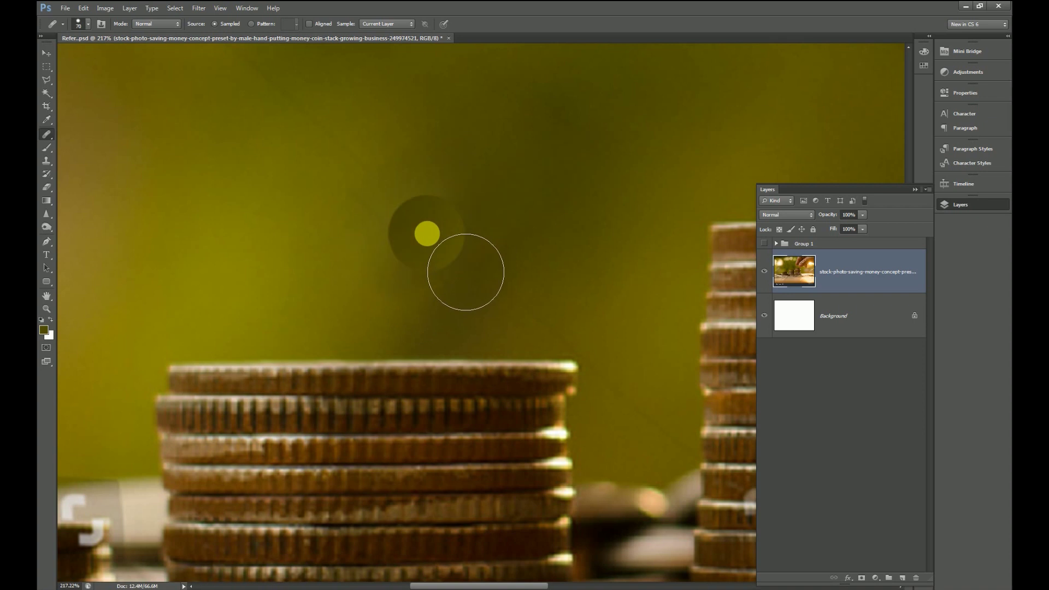
scroll(464, 271, down, 1)
scroll(462, 265, down, 1)
scroll(492, 252, down, 1)
scroll(508, 241, up, 1)
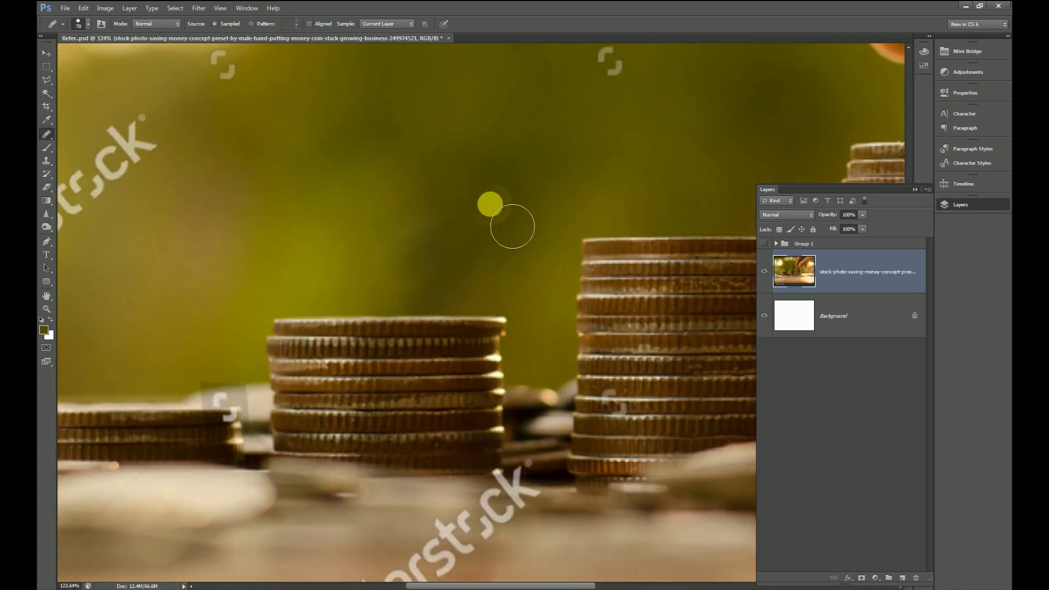
scroll(494, 224, down, 2)
Spot-heal a leftover watermark fragment in the blurred green background.
scroll(478, 205, down, 1)
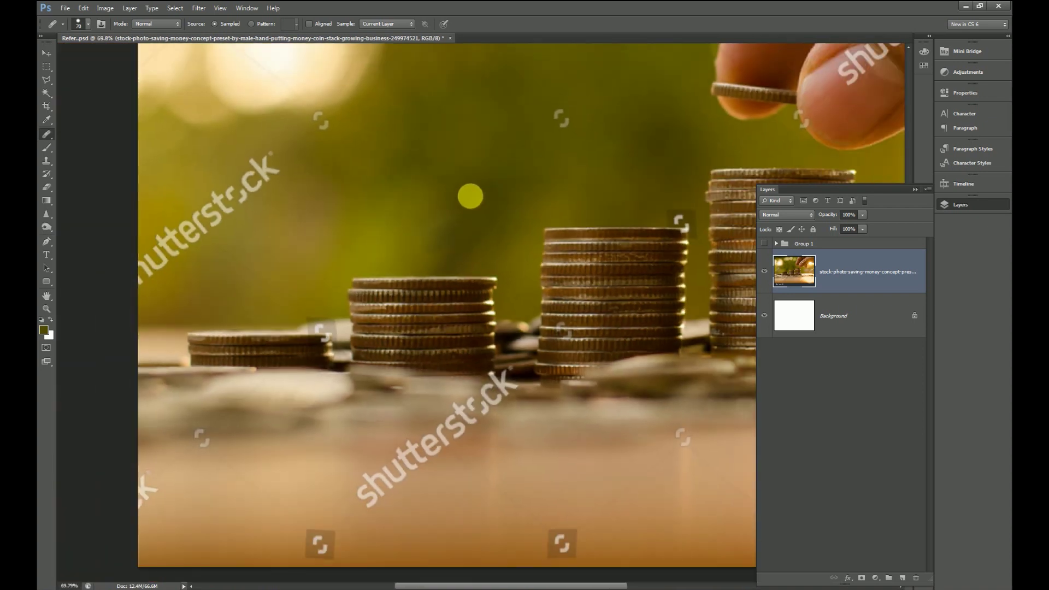
scroll(481, 180, down, 1)
scroll(513, 145, down, 1)
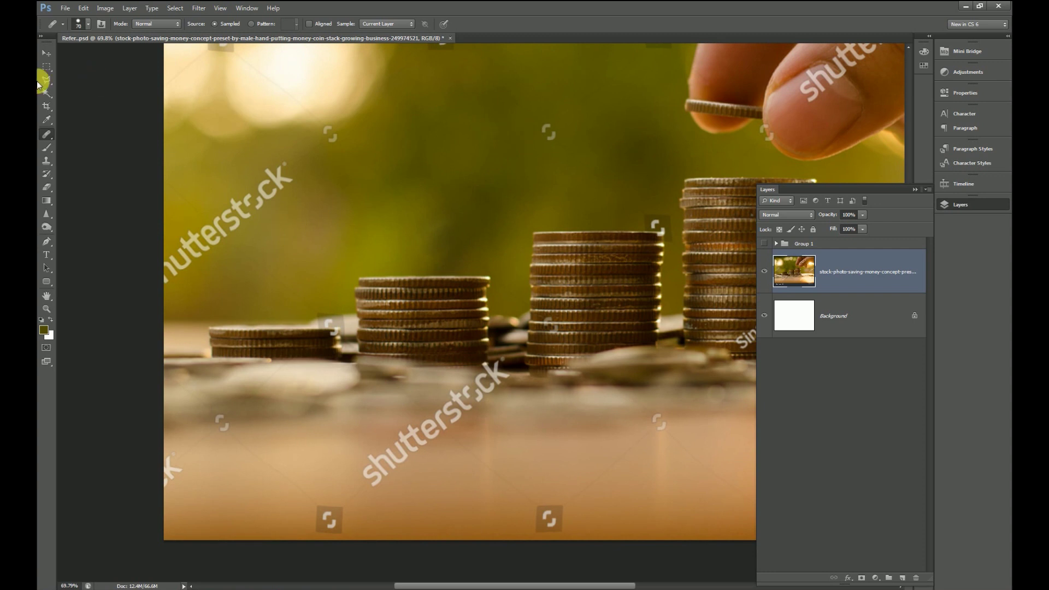
scroll(522, 129, up, 1)
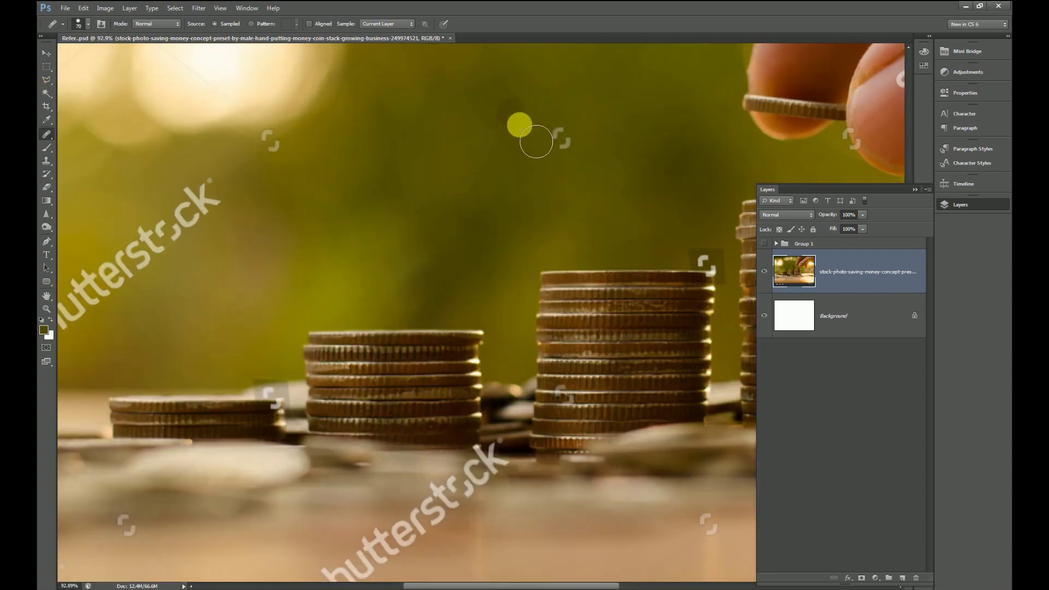
scroll(514, 136, up, 2)
click(570, 146)
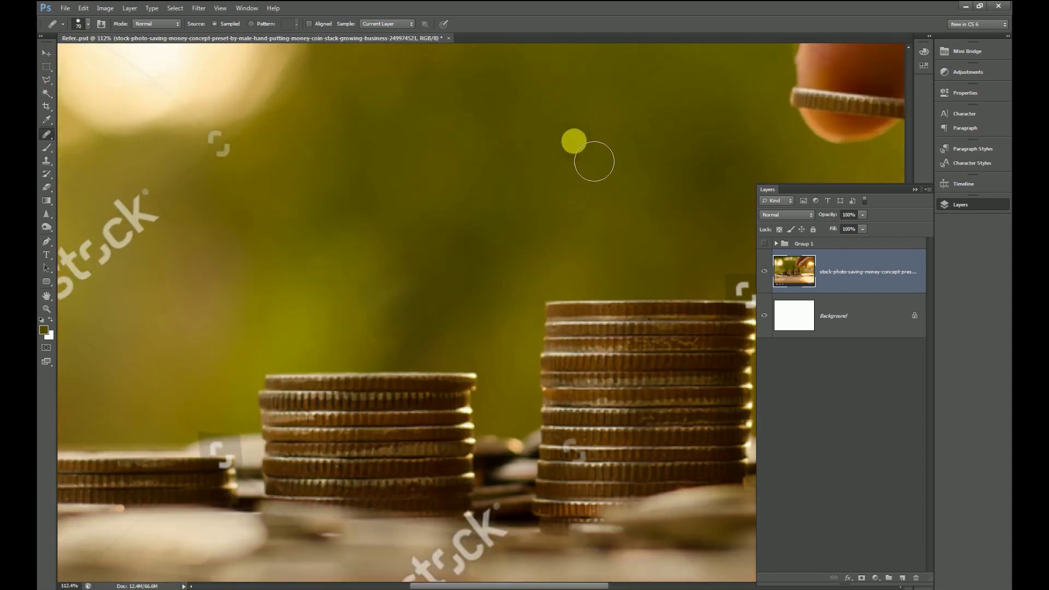
scroll(502, 210, down, 2)
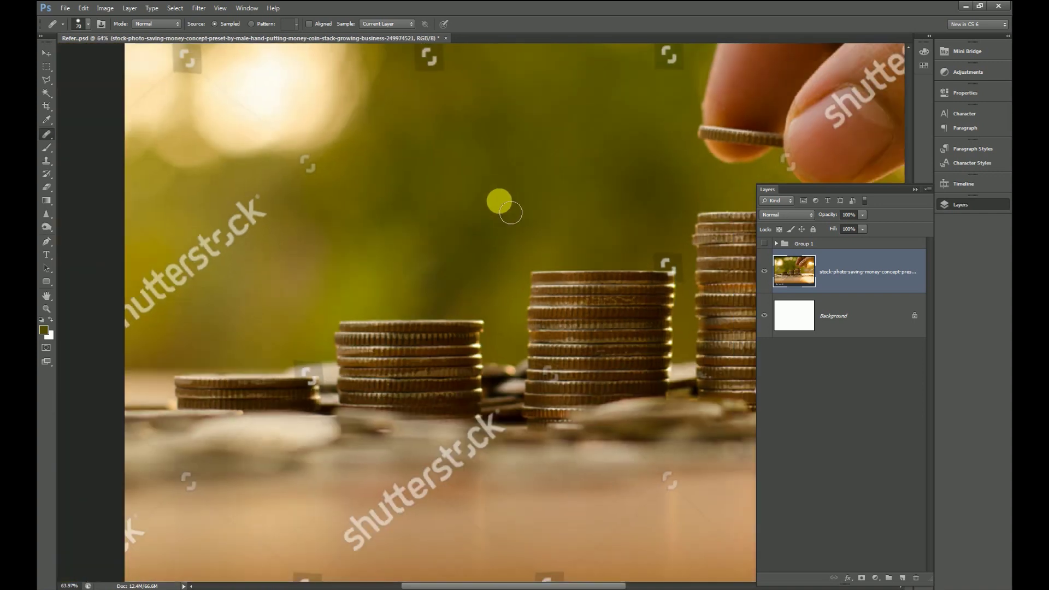
scroll(481, 136, down, 1)
scroll(481, 136, up, 2)
scroll(527, 164, up, 1)
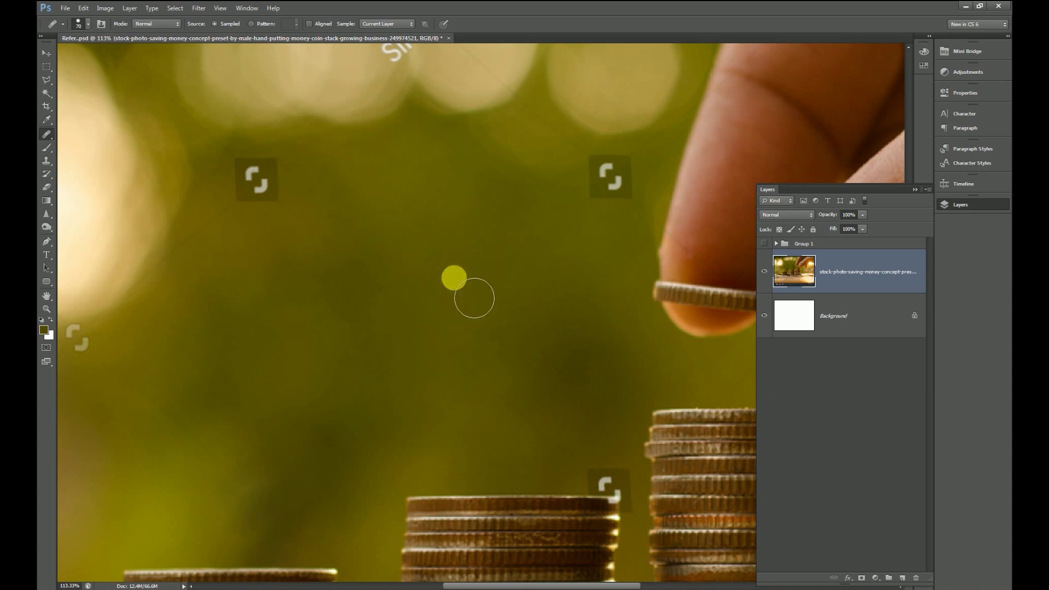
scroll(409, 250, down, 1)
Shrink the healing brush to 30 and heal a watermark trace in the green background.
key(bracketleft)
key(bracketleft)
key(bracketleft)
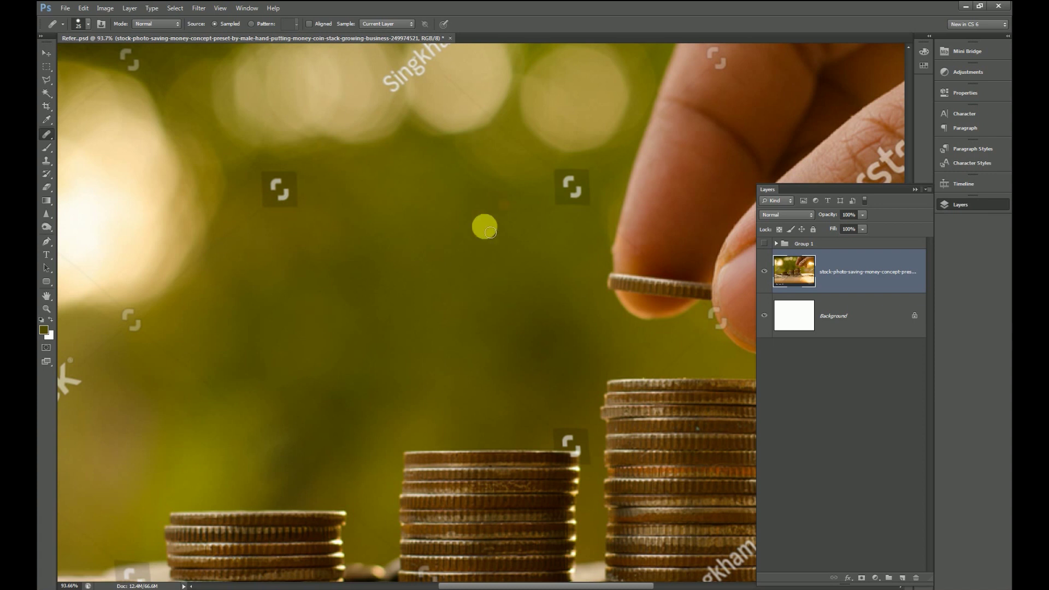
scroll(241, 368, down, 2)
scroll(211, 267, up, 5)
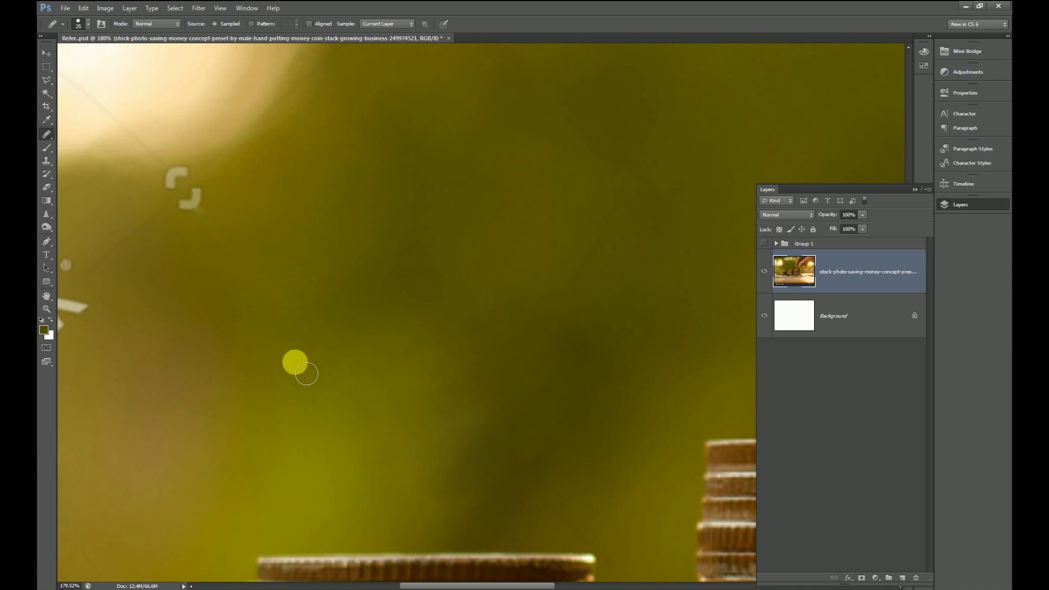
drag(307, 298, 384, 354)
alt+scroll(355, 317, up, 1)
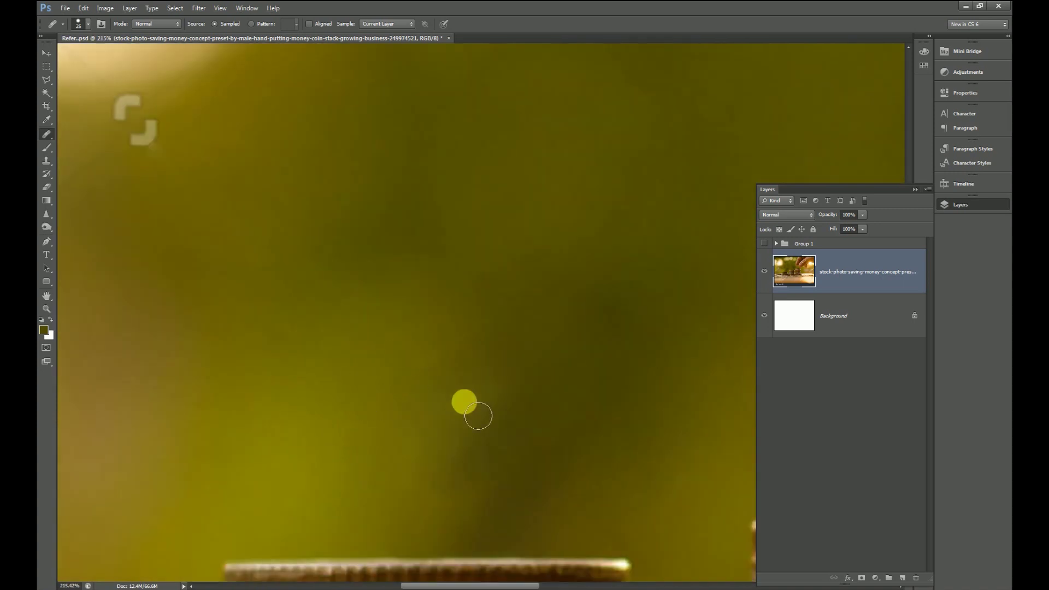
alt+scroll(328, 320, down, 6)
alt+scroll(540, 260, up, 1)
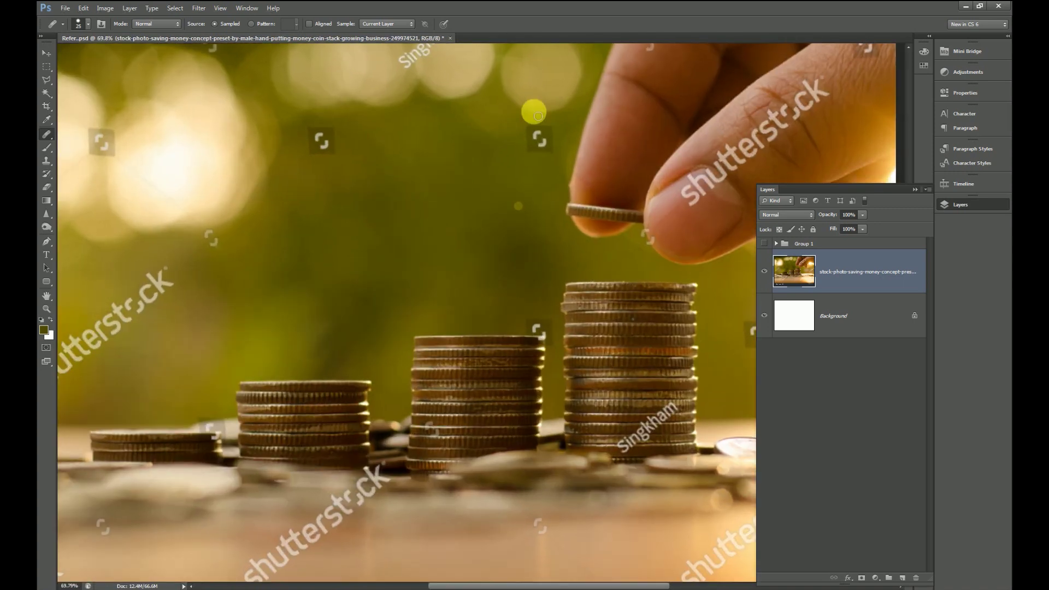
alt+scroll(487, 186, up, 1)
alt+scroll(376, 203, up, 1)
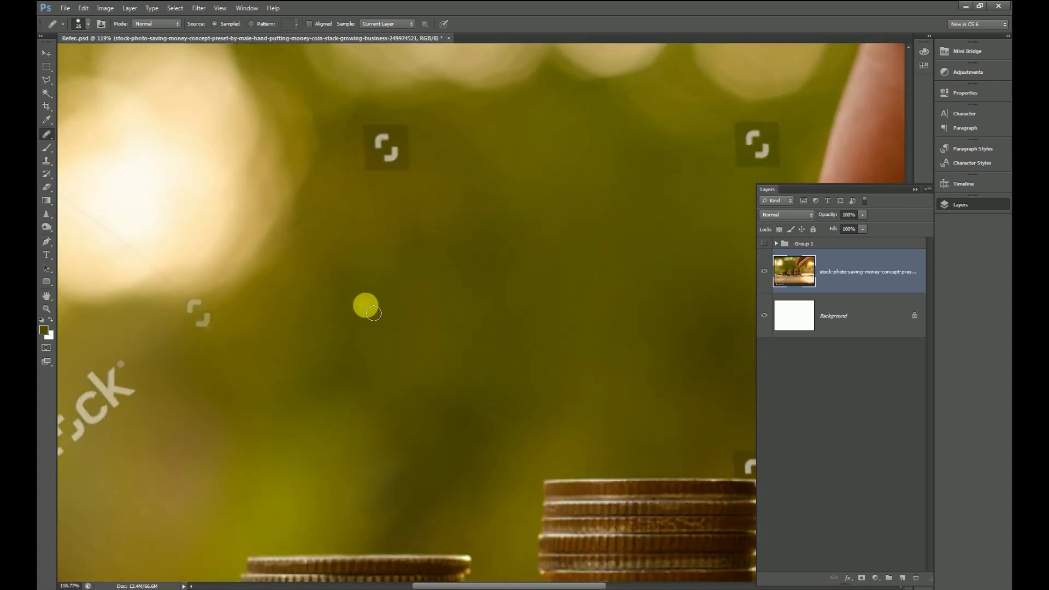
alt+scroll(374, 314, down, 2)
alt+scroll(394, 262, up, 2)
alt+scroll(429, 221, up, 2)
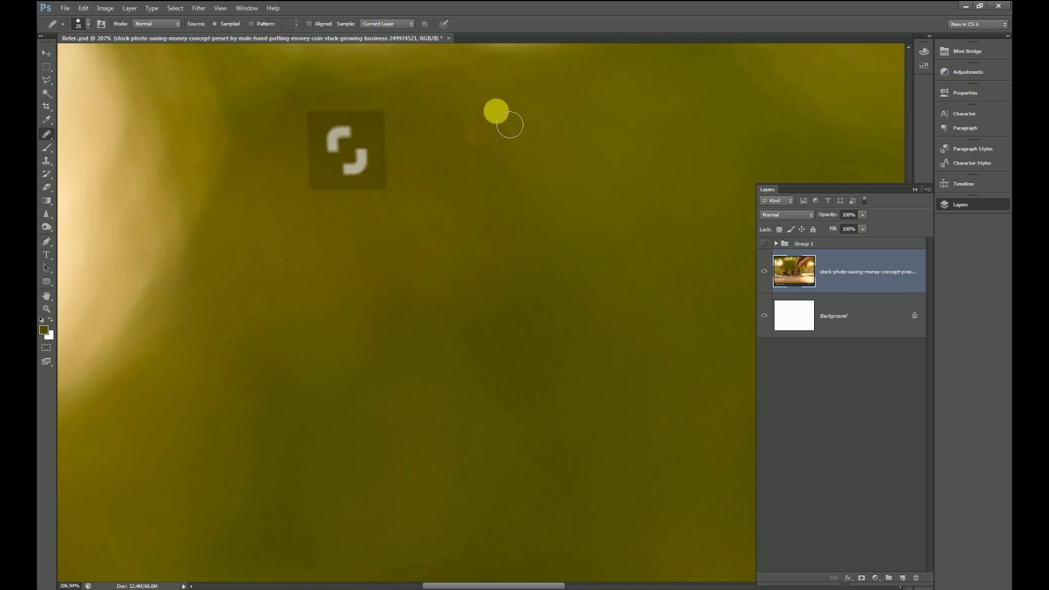
alt+scroll(510, 125, up, 1)
Trim the dark square's right edge, then Content-Aware Fill a rectangle around that watermark square.
drag(345, 119, 344, 218)
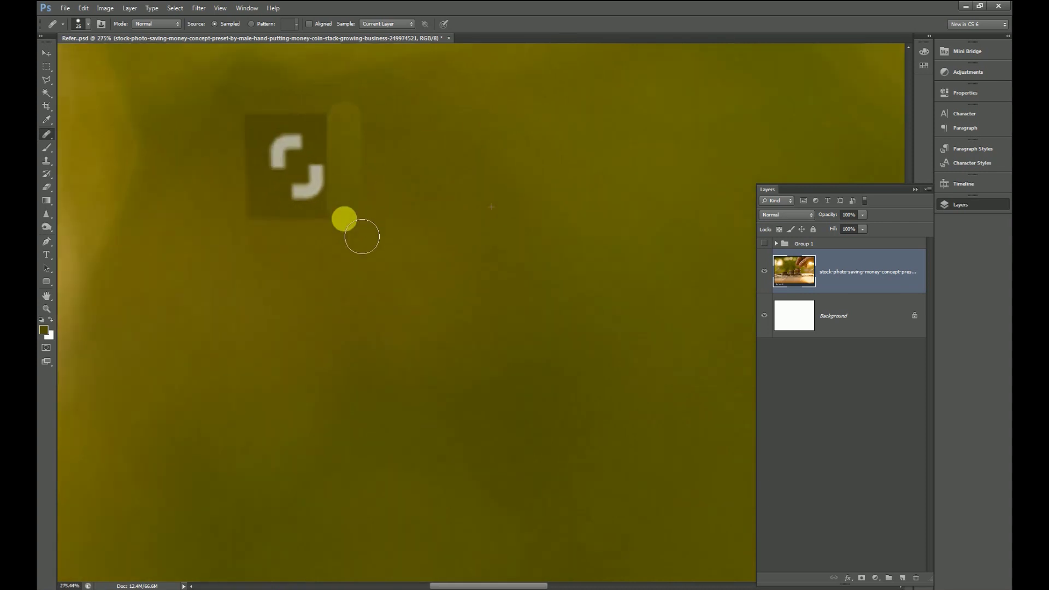
click(47, 68)
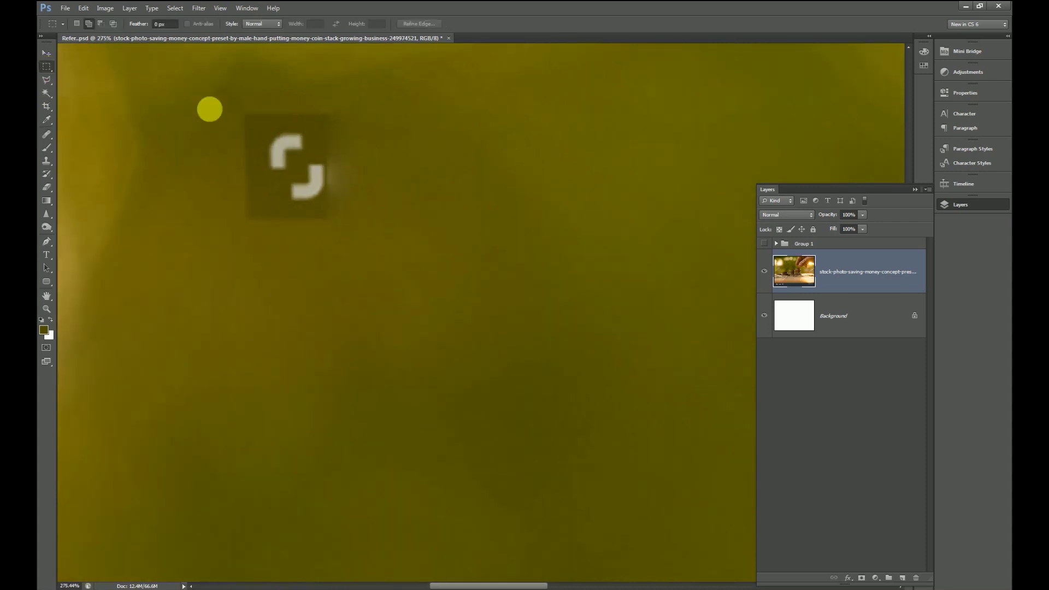
drag(240, 108, 343, 229)
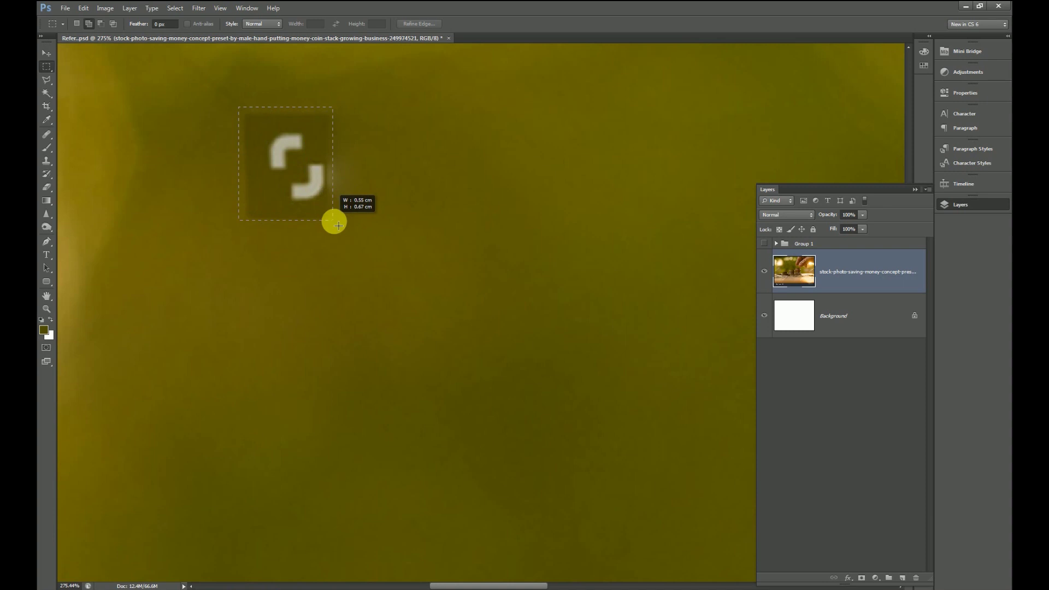
click(173, 8)
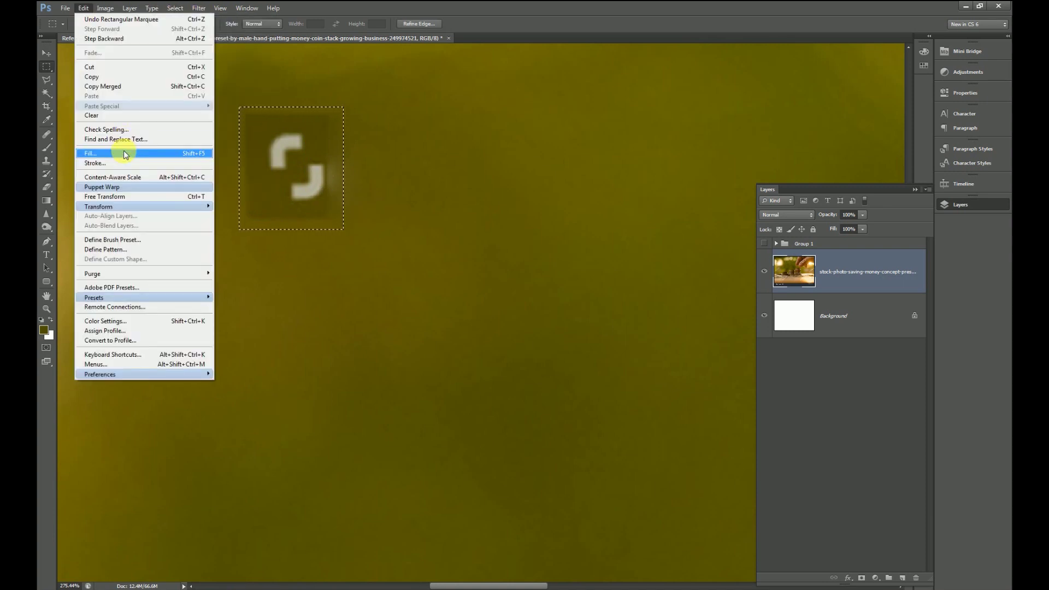
mouse_move(83, 9)
click(158, 154)
click(583, 179)
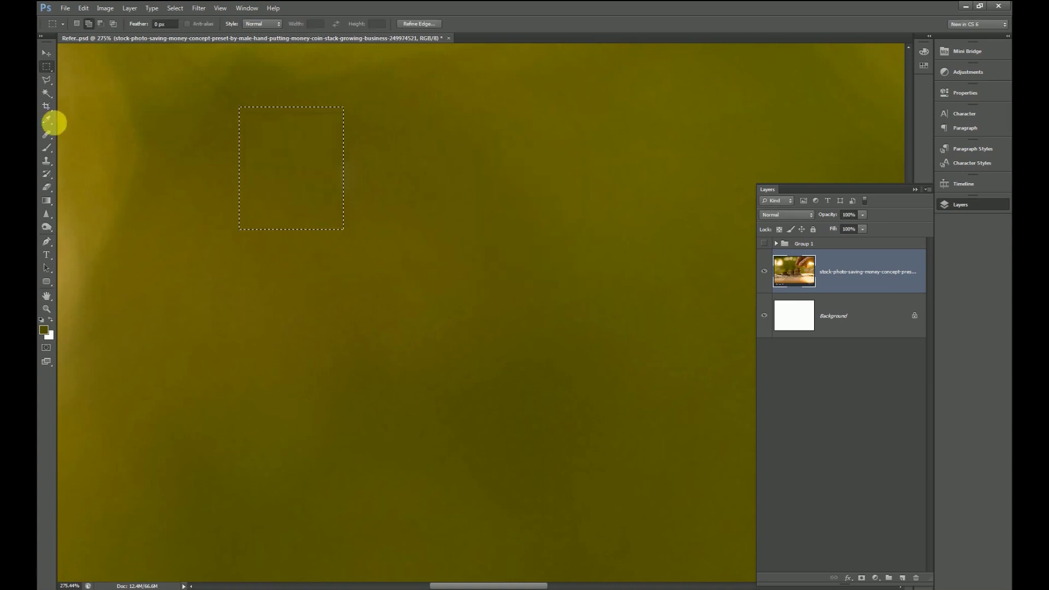
Content-Aware Fill a rectangular selection around the square icon near the finger.
click(46, 53)
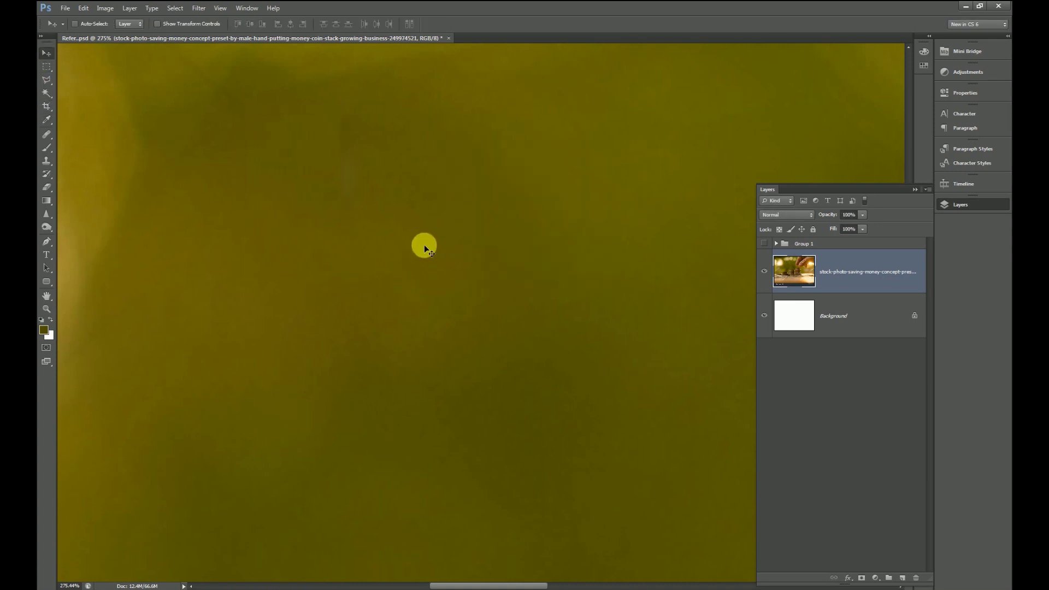
scroll(349, 255, down, 5)
scroll(667, 212, up, 3)
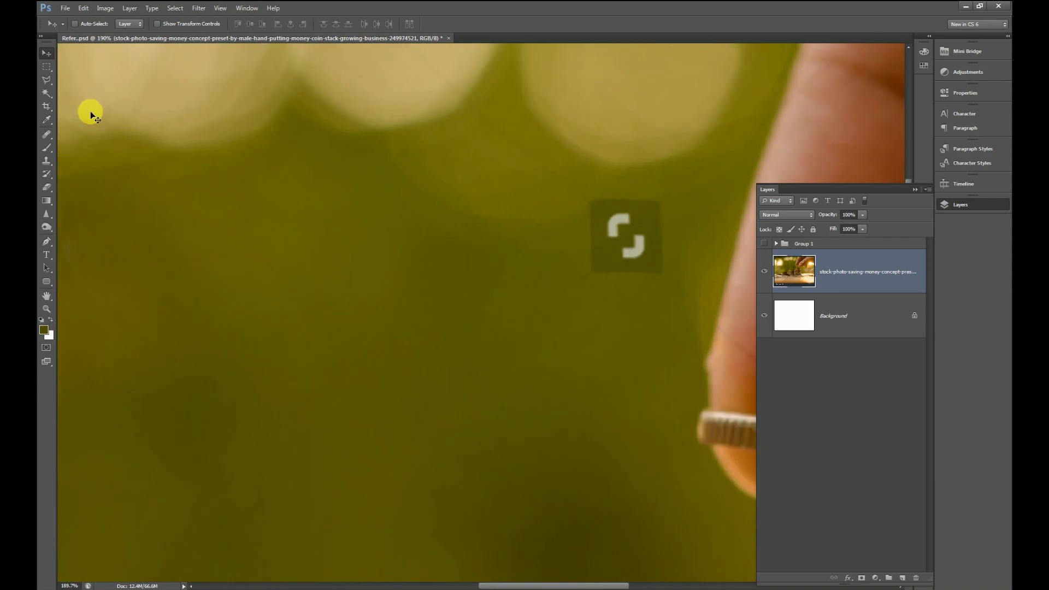
click(46, 68)
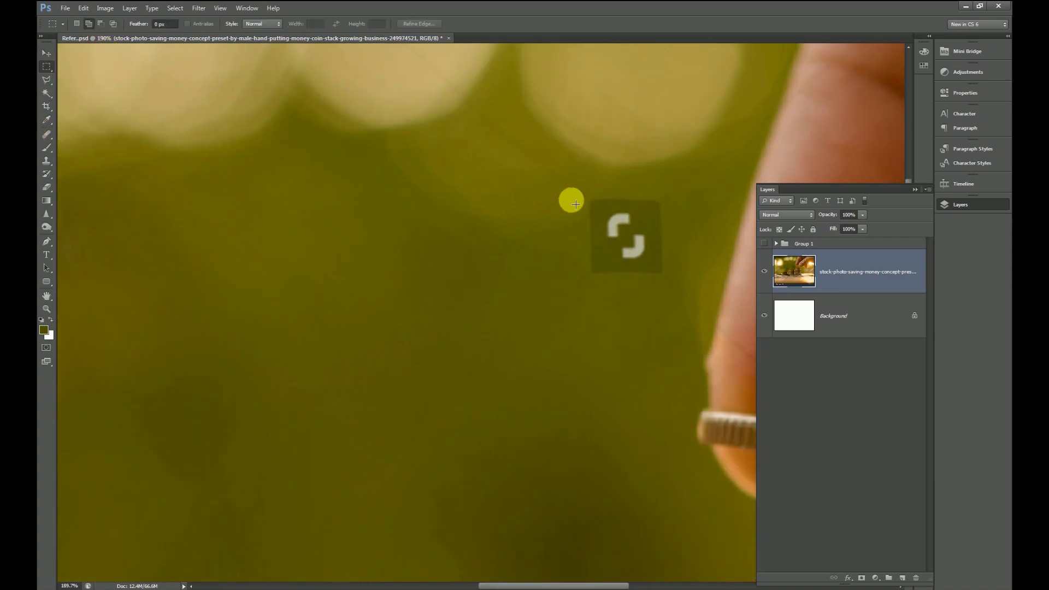
drag(586, 193, 665, 277)
click(88, 8)
click(157, 154)
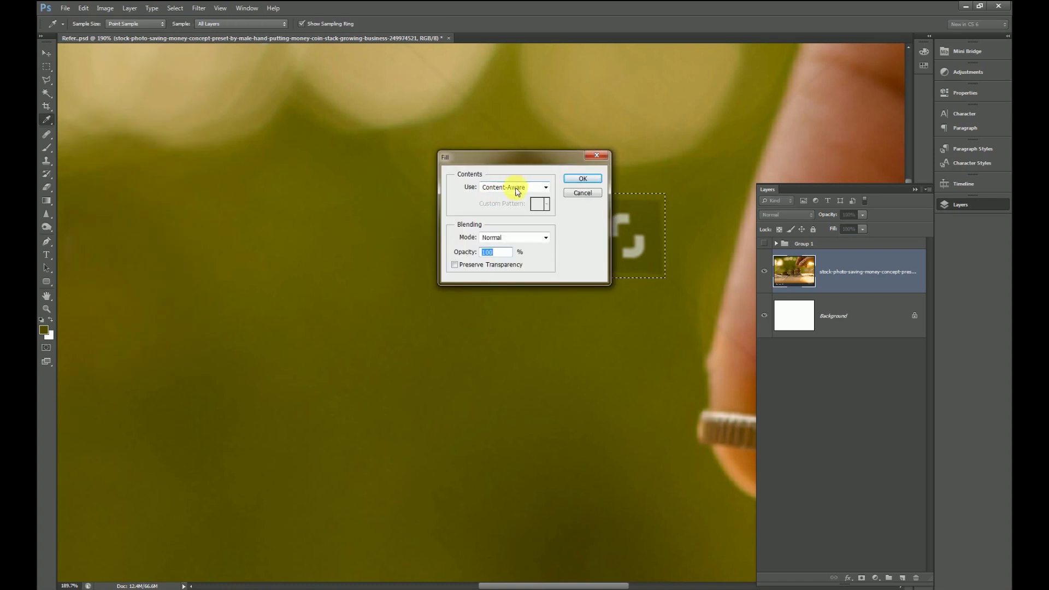
click(584, 181)
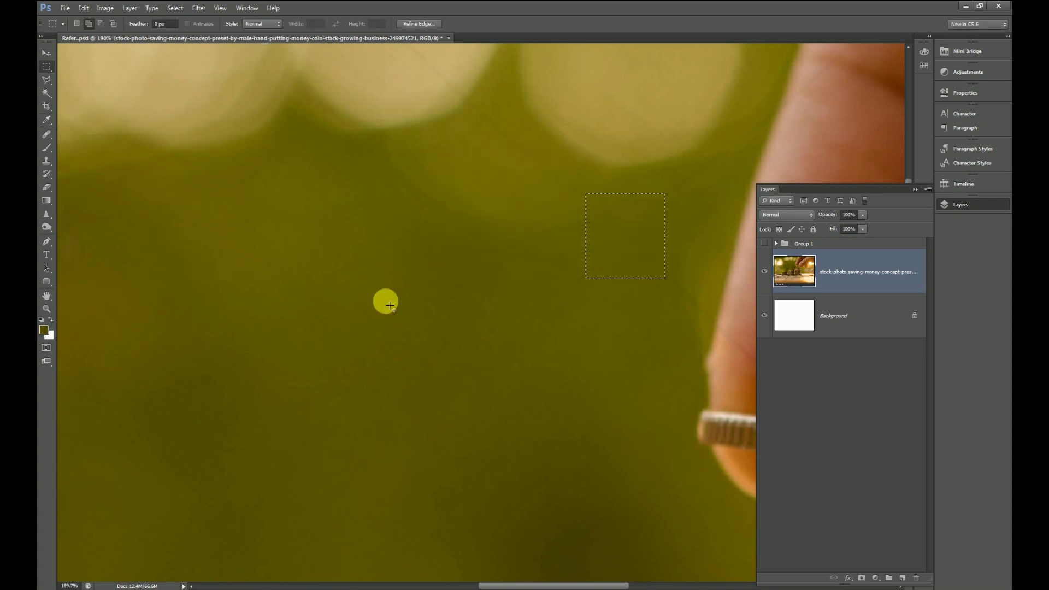
click(105, 9)
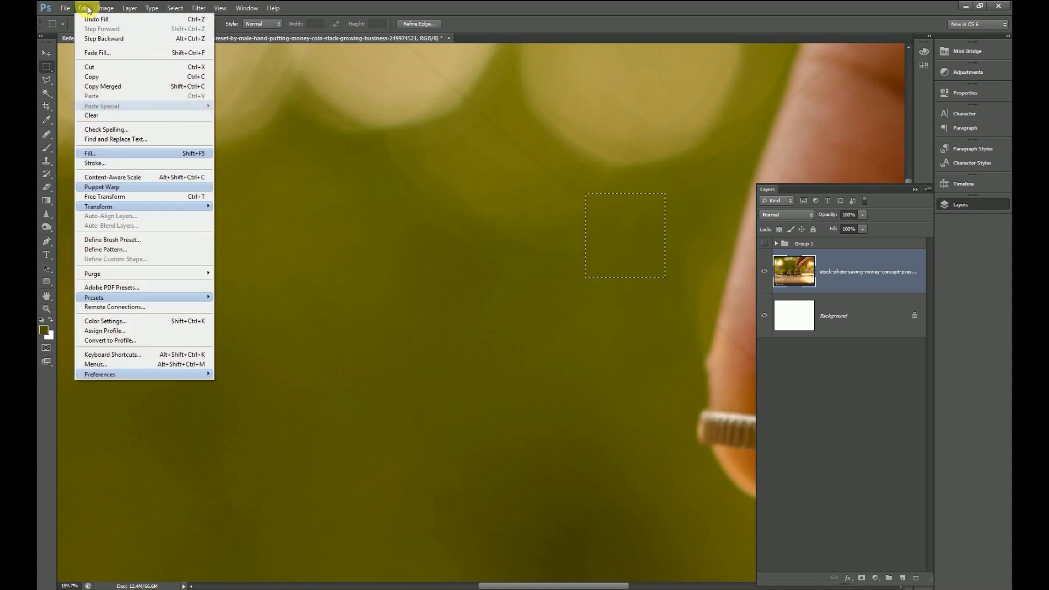
click(277, 93)
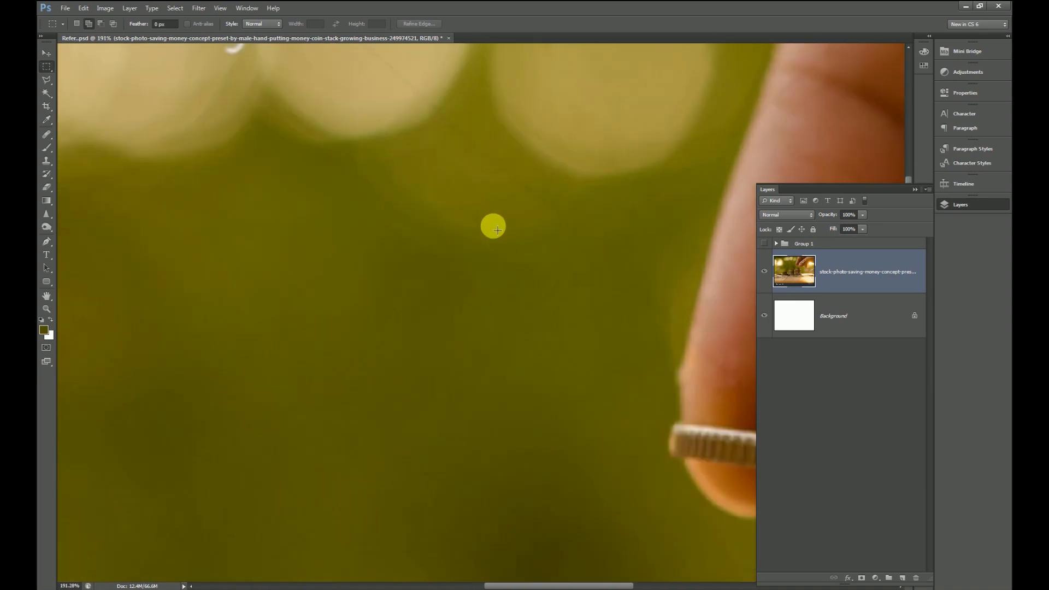
Heal away the watermark's o and the top of its k with the Spot Healing Brush.
scroll(492, 224, up, 3)
scroll(464, 257, down, 3)
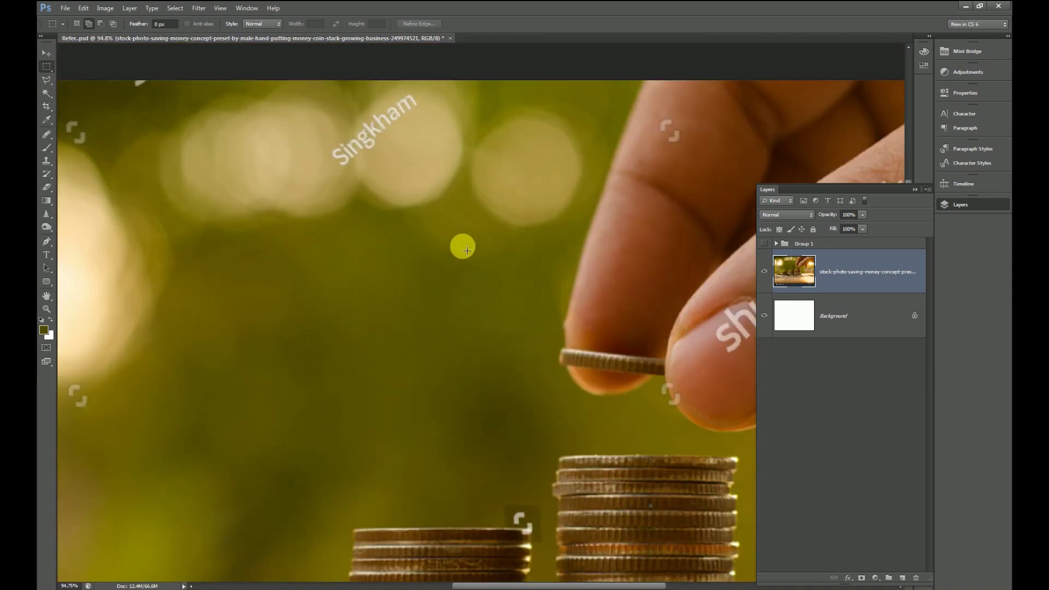
scroll(461, 244, down, 2)
scroll(281, 344, up, 1)
scroll(221, 314, up, 2)
scroll(224, 305, up, 1)
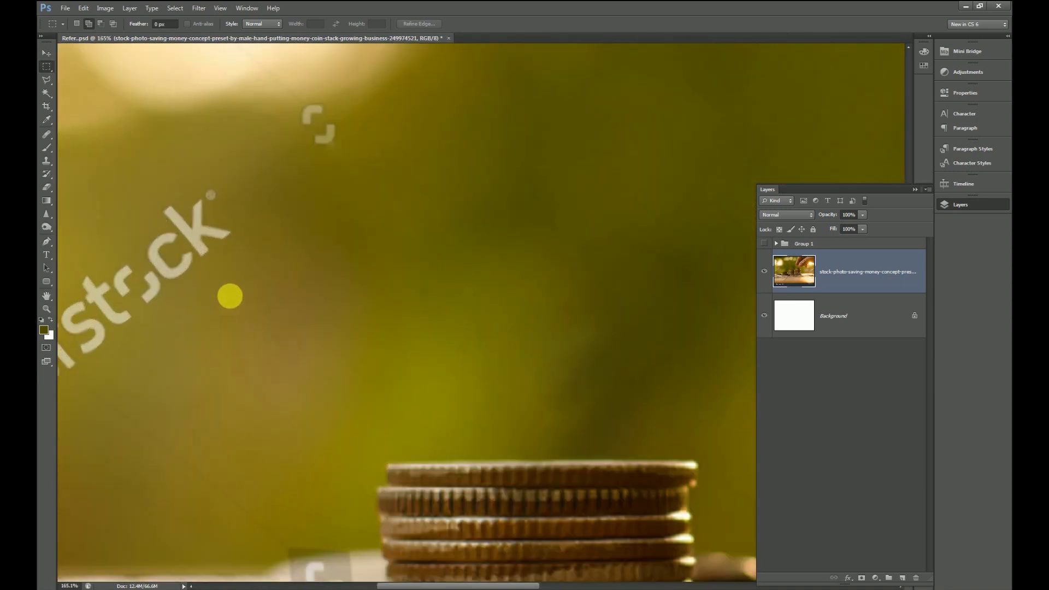
scroll(415, 300, up, 1)
scroll(520, 183, up, 1)
scroll(505, 193, up, 2)
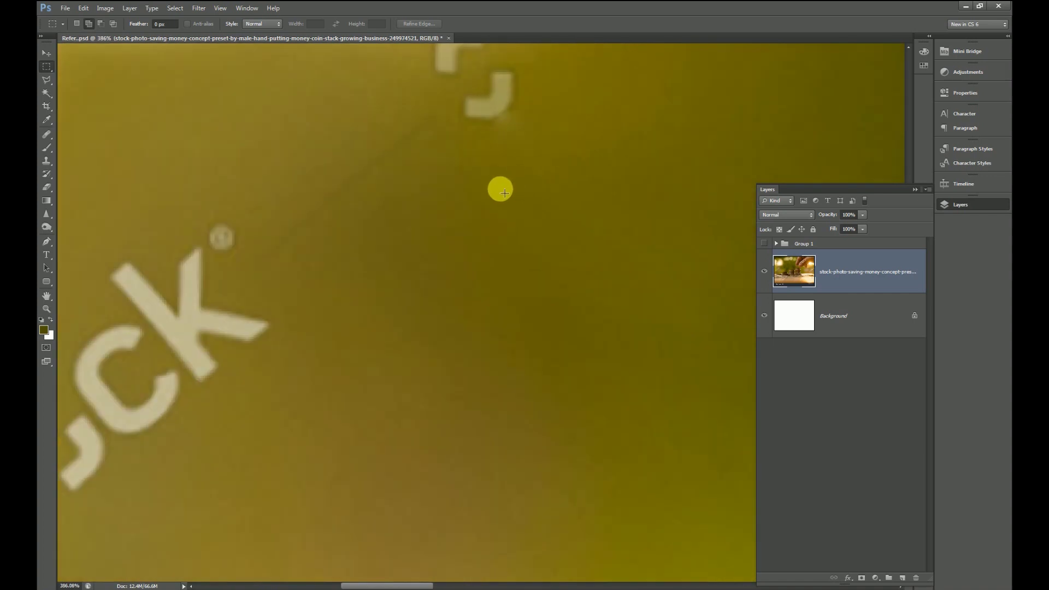
click(48, 137)
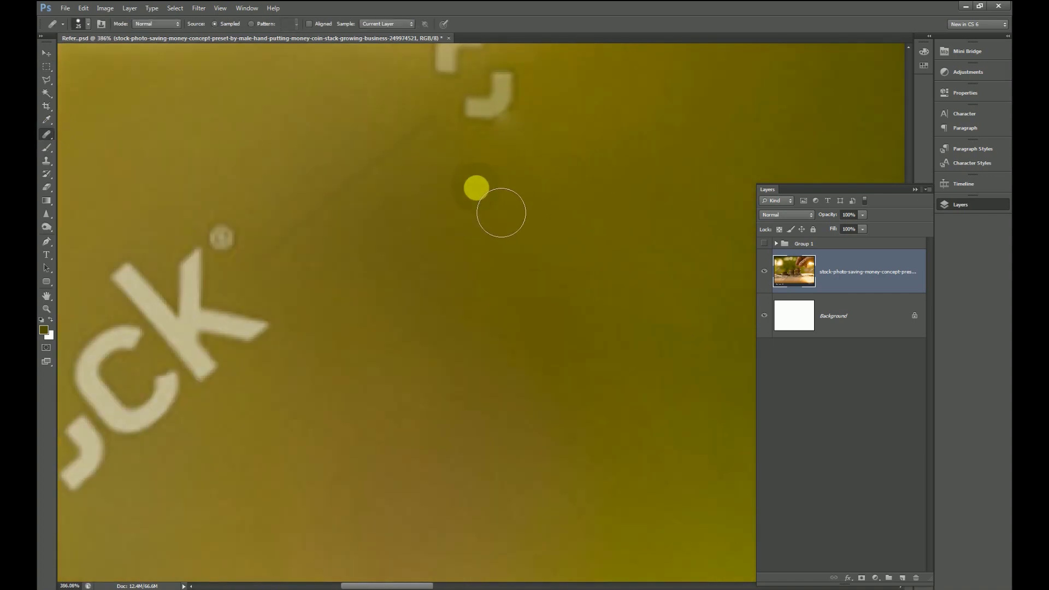
drag(434, 123, 287, 290)
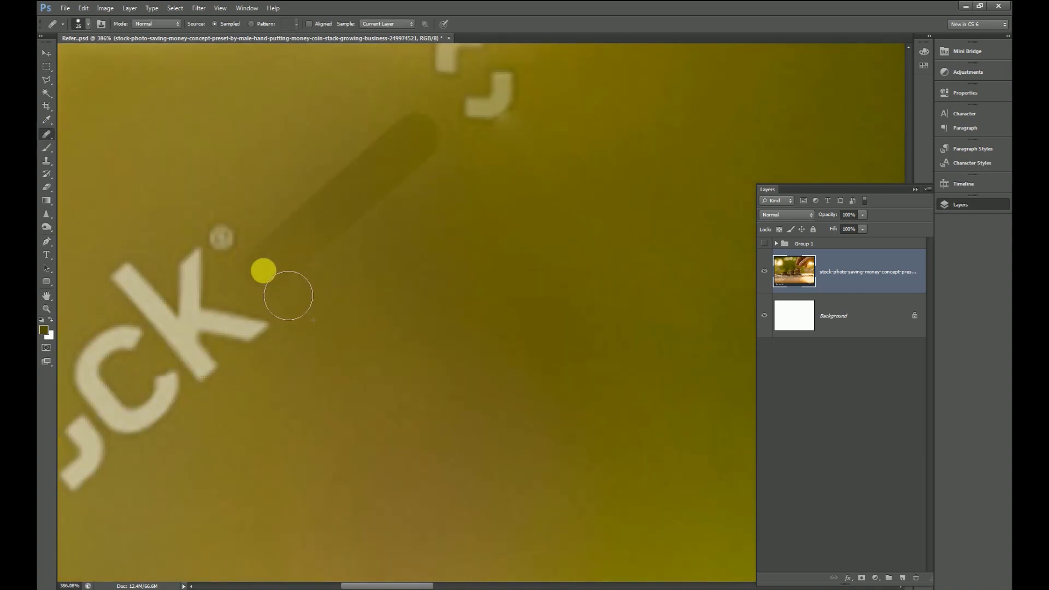
scroll(492, 262, down, 2)
scroll(443, 355, down, 2)
scroll(446, 360, up, 2)
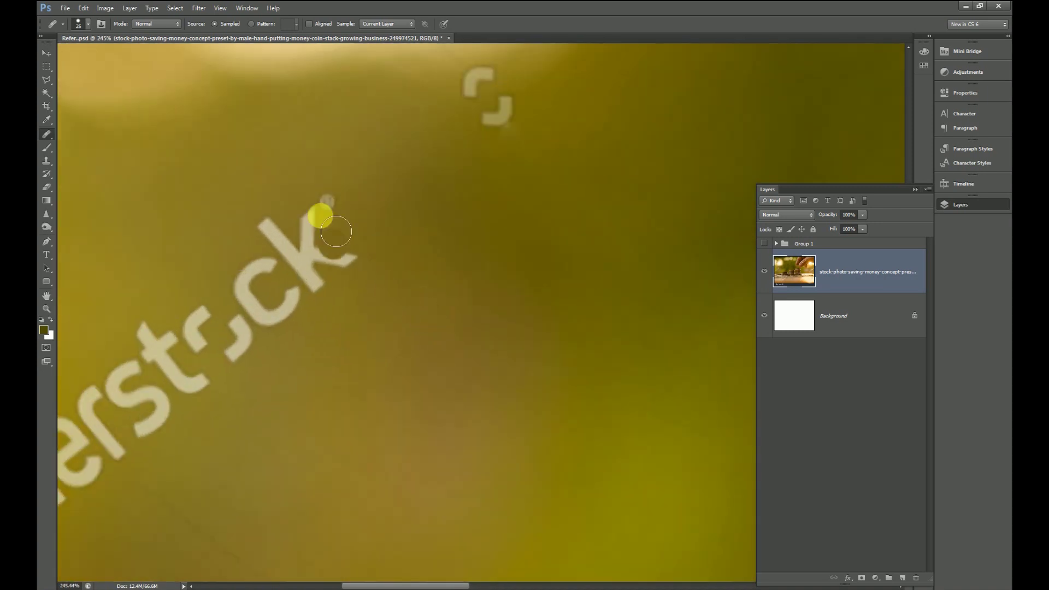
drag(342, 214, 295, 241)
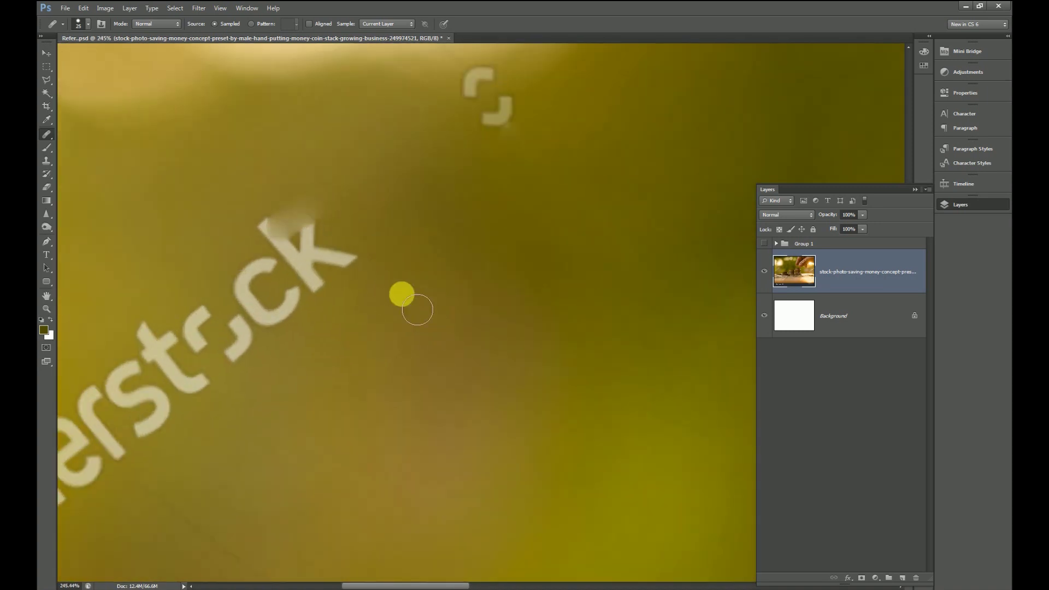
Enlarge the healing brush to 80 and erase the k and letters toward the lower left.
key(bracketright)
key(bracketright)
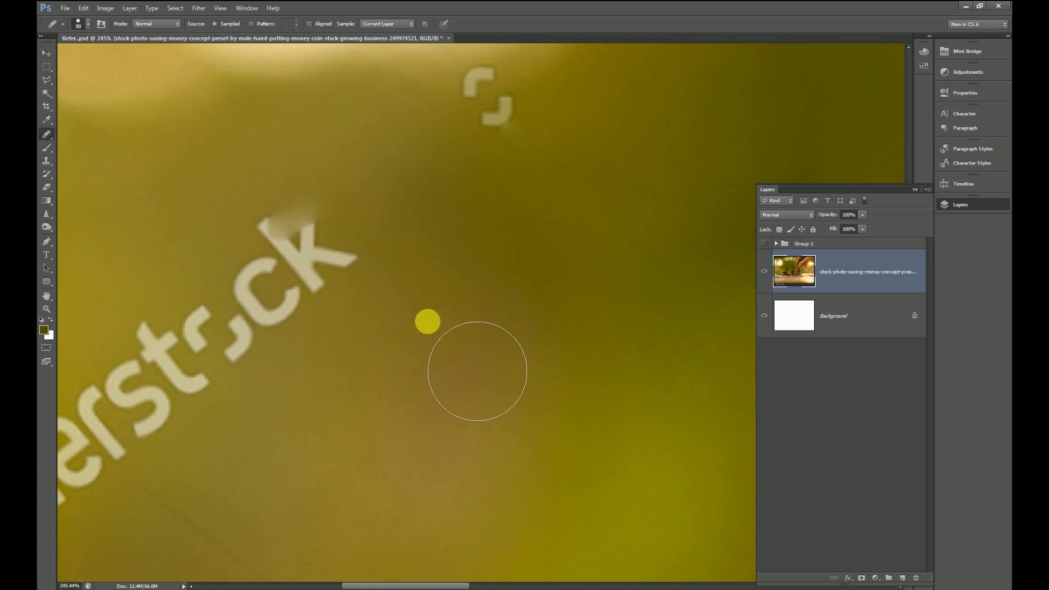
click(316, 235)
drag(316, 234, 127, 402)
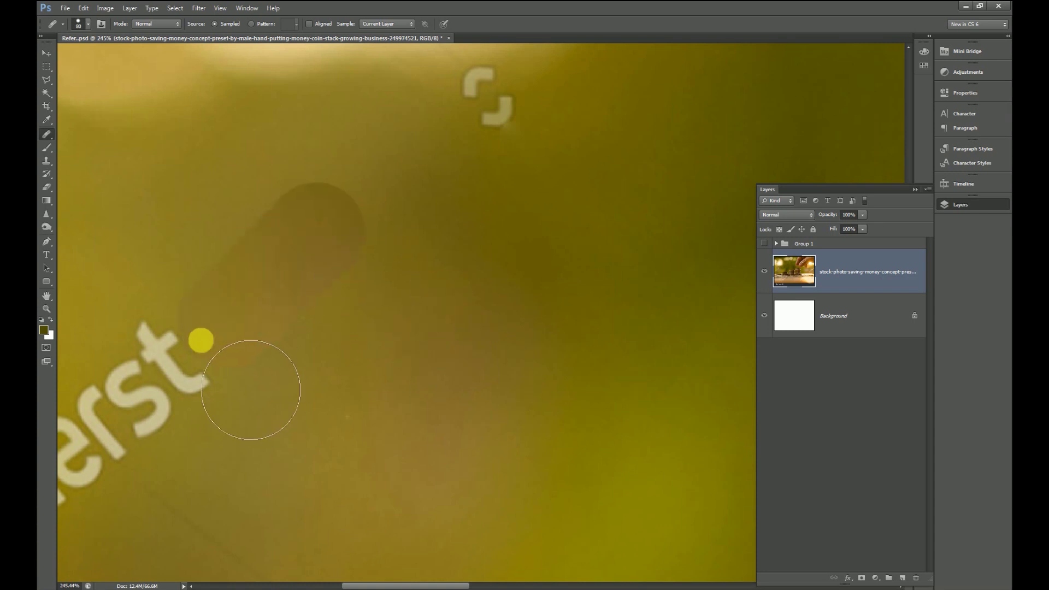
scroll(490, 220, down, 5)
scroll(490, 220, up, 3)
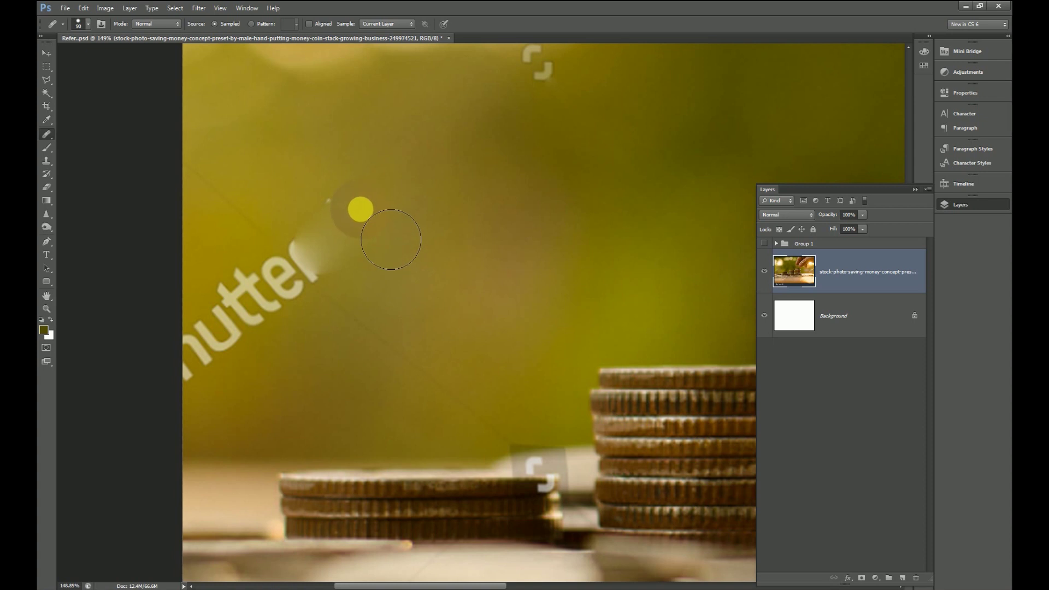
Heal the left-edge 'utter' letters at size 100, then the white marks near the coins at size 50.
key(bracketright)
drag(180, 328, 221, 407)
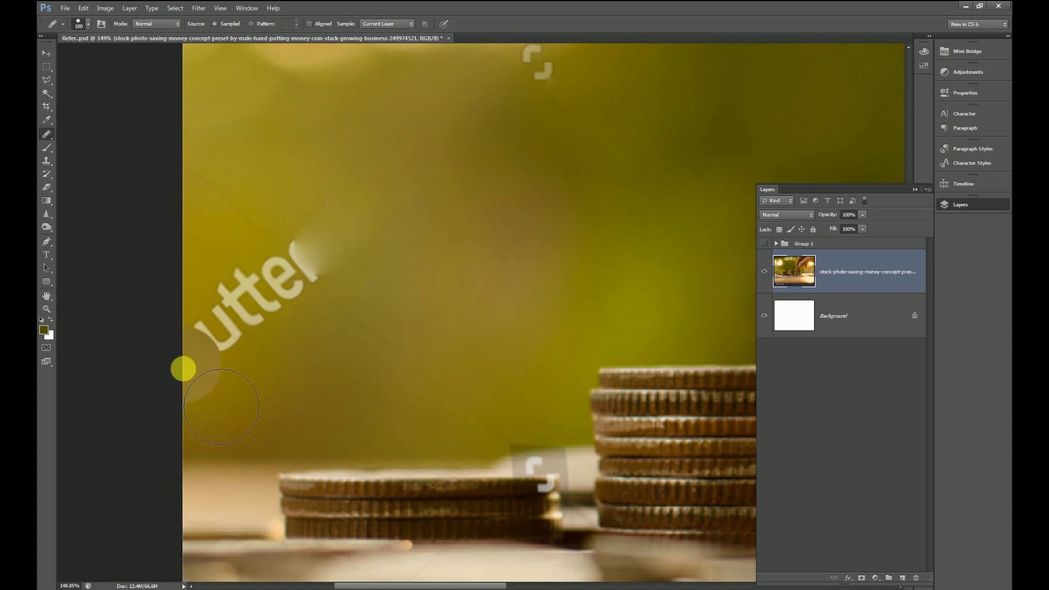
shift+click(183, 369)
scroll(210, 335, up, 2)
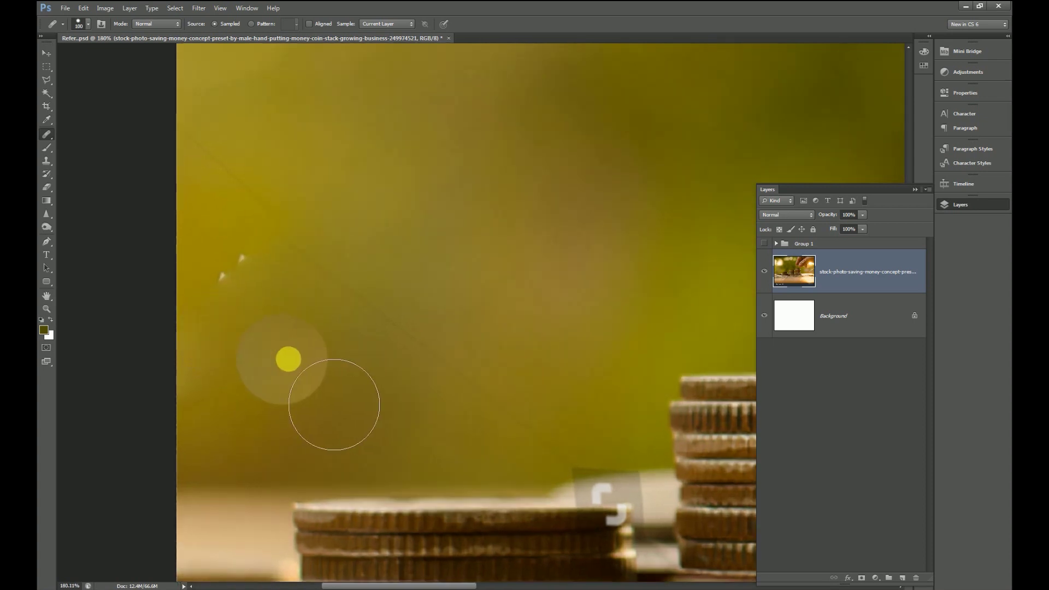
key(bracketleft)
key(bracketleft)
key(bracketleft)
key(bracketleft)
key(bracketleft)
mouse_move(254, 298)
mouse_down()
mouse_move(234, 264)
mouse_move(222, 280)
mouse_up()
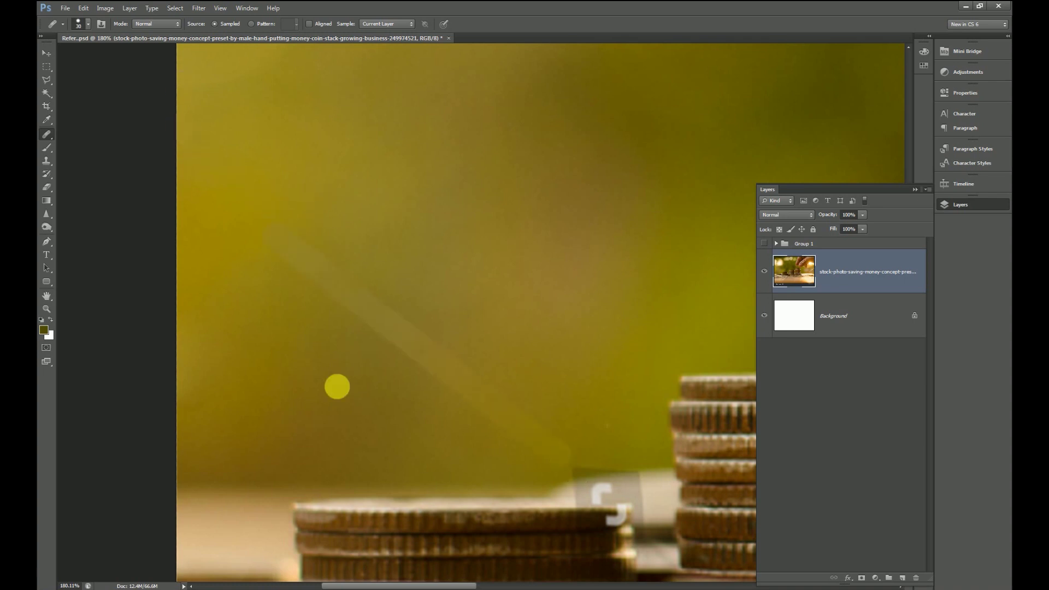
scroll(338, 386, down, 2)
scroll(305, 257, down, 2)
scroll(310, 286, down, 1)
Heal away the lower bracket blemish in the upper-left bokeh.
scroll(361, 478, down, 1)
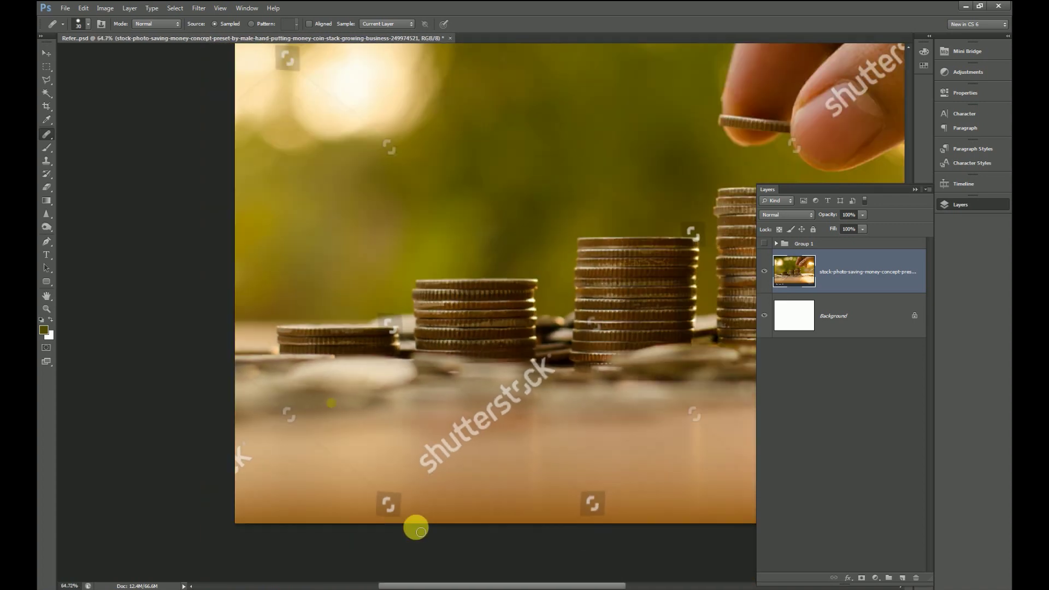
scroll(328, 278, down, 1)
drag(232, 221, 218, 235)
scroll(350, 301, up, 1)
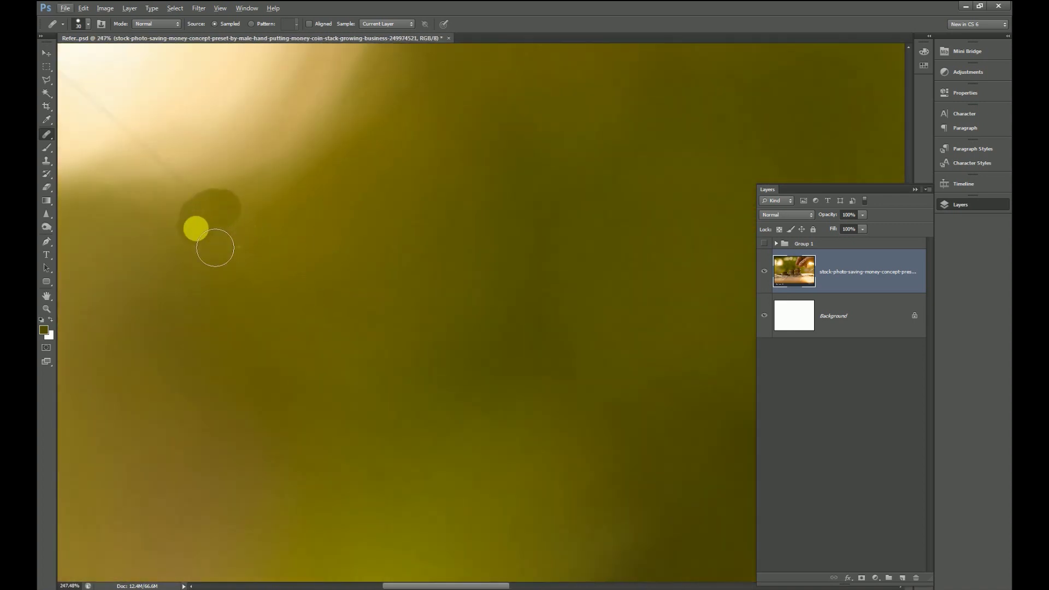
scroll(246, 230, down, 3)
scroll(286, 207, up, 2)
scroll(286, 207, up, 1)
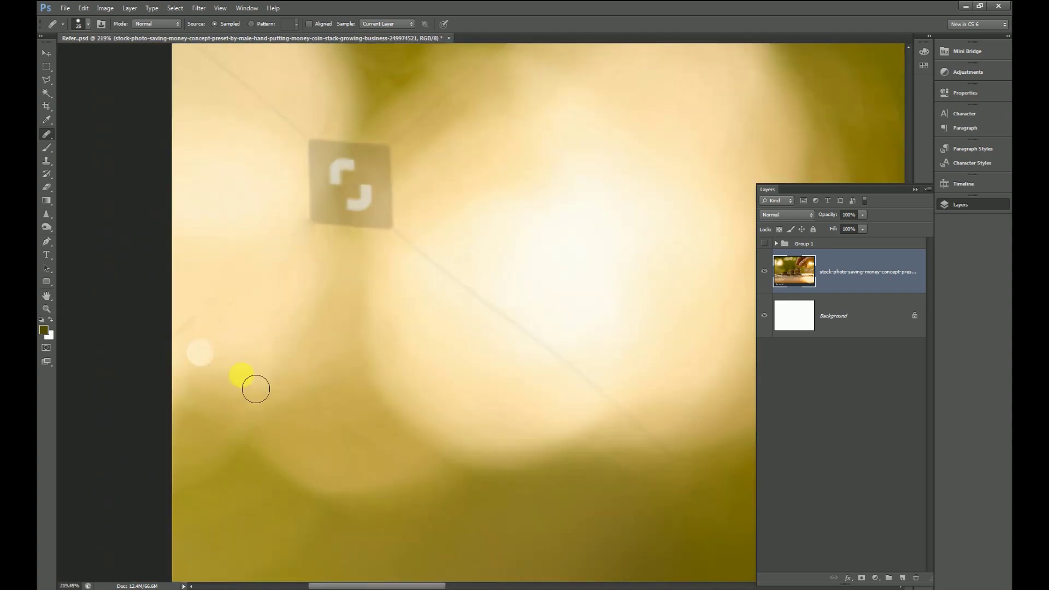
scroll(286, 227, down, 1)
scroll(296, 227, up, 1)
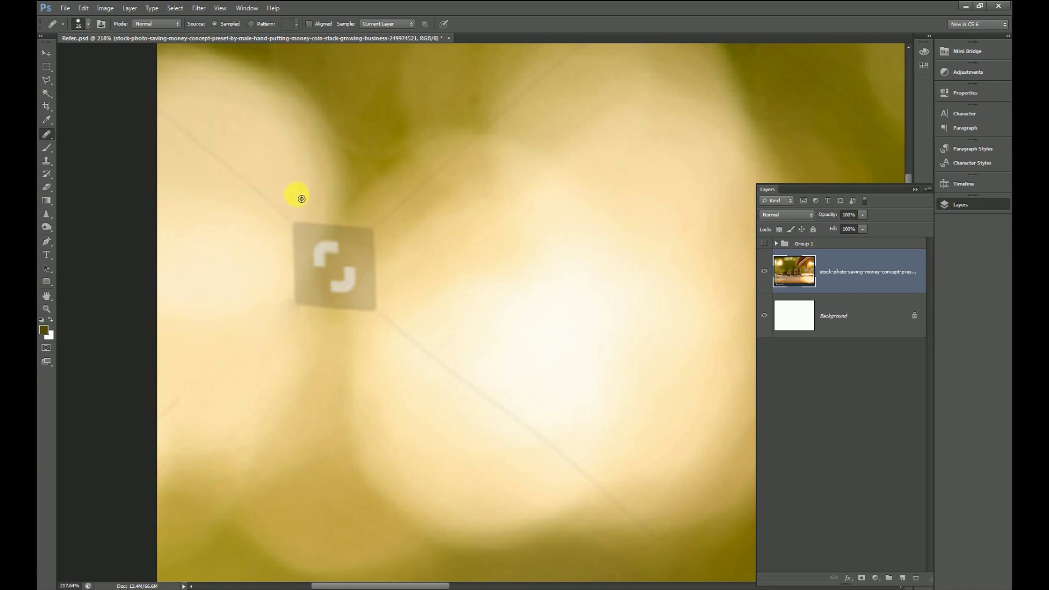
scroll(216, 263, down, 1)
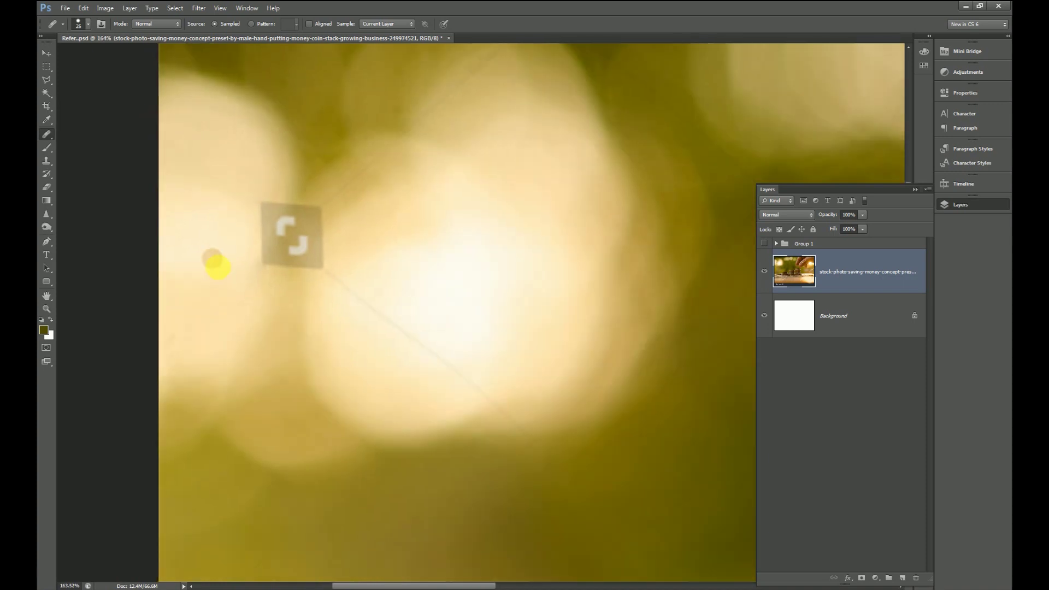
scroll(325, 274, up, 1)
Heal the faint diagonal line running out from the bracket square.
drag(307, 281, 562, 486)
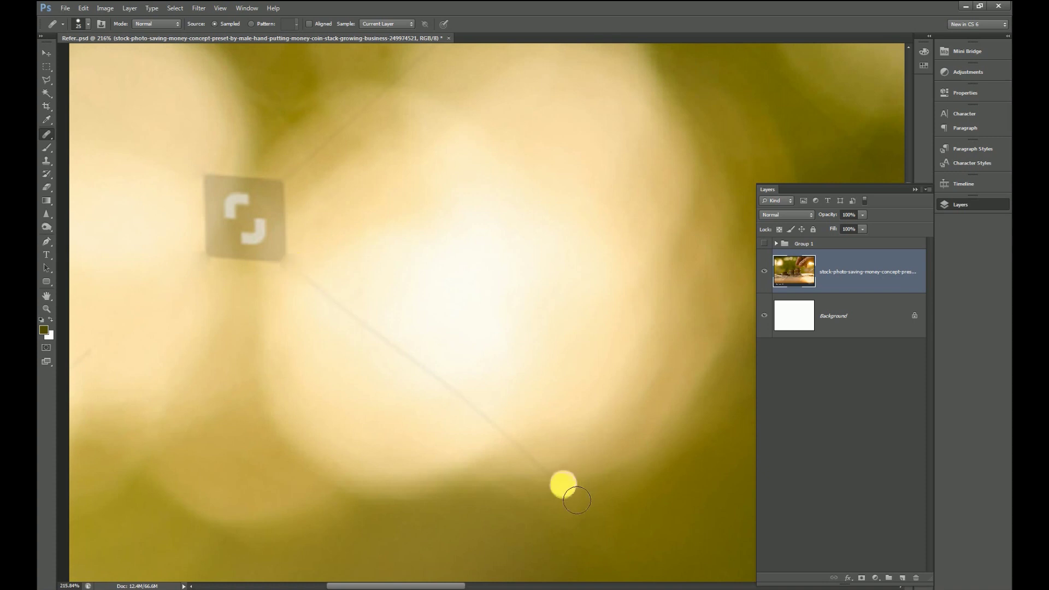
scroll(511, 370, down, 2)
scroll(435, 298, down, 3)
scroll(435, 298, up, 2)
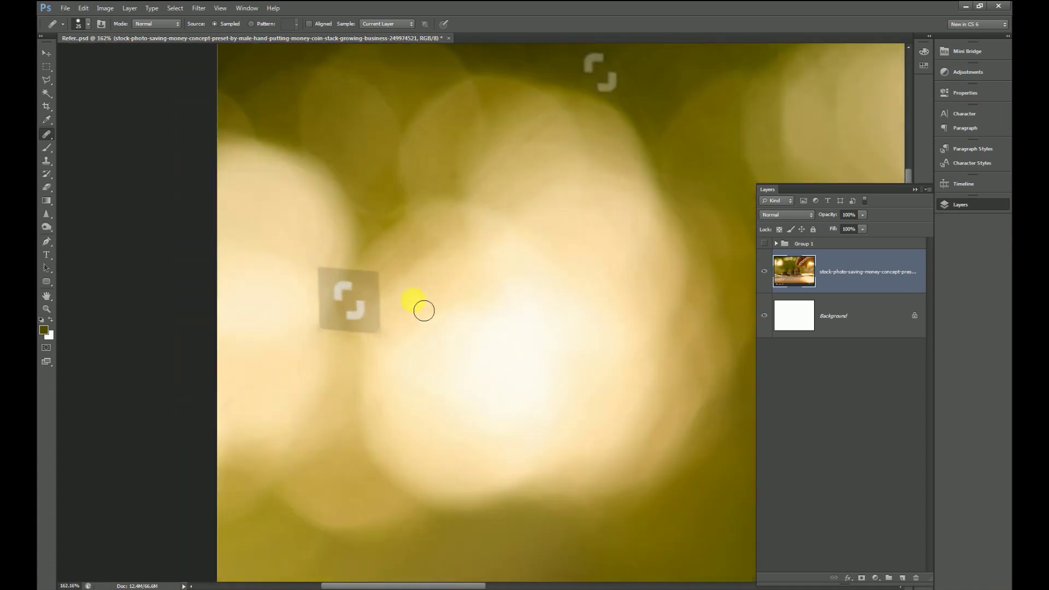
shift+click(575, 99)
scroll(460, 282, up, 1)
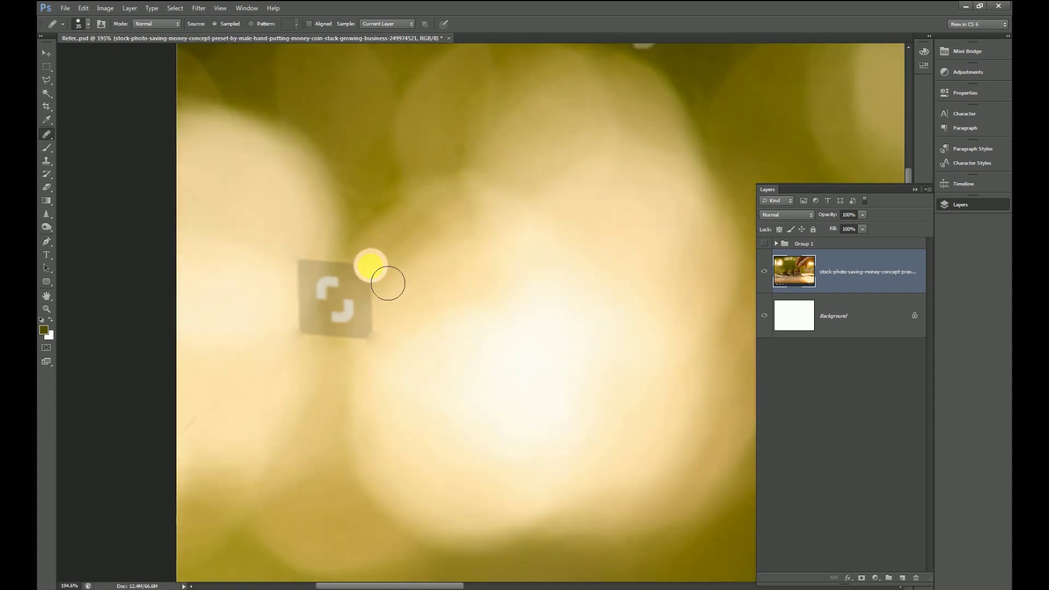
Paint out the bracket square watermark at brush size 60, then reduce the brush to 25.
key(bracketright)
key(bracketright)
key(bracketright)
drag(372, 262, 366, 309)
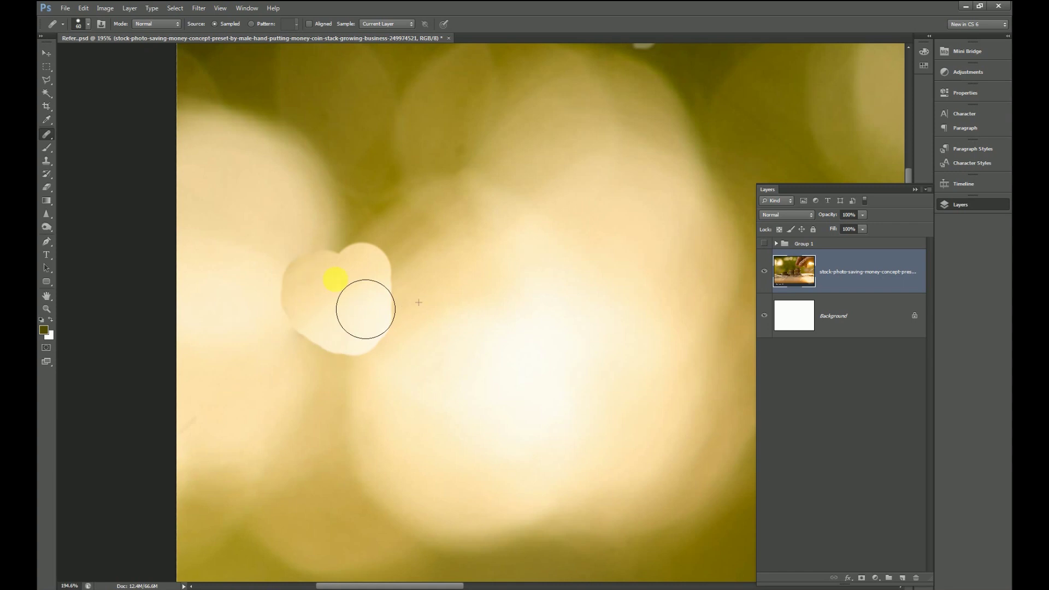
scroll(382, 397, down, 2)
scroll(376, 391, down, 1)
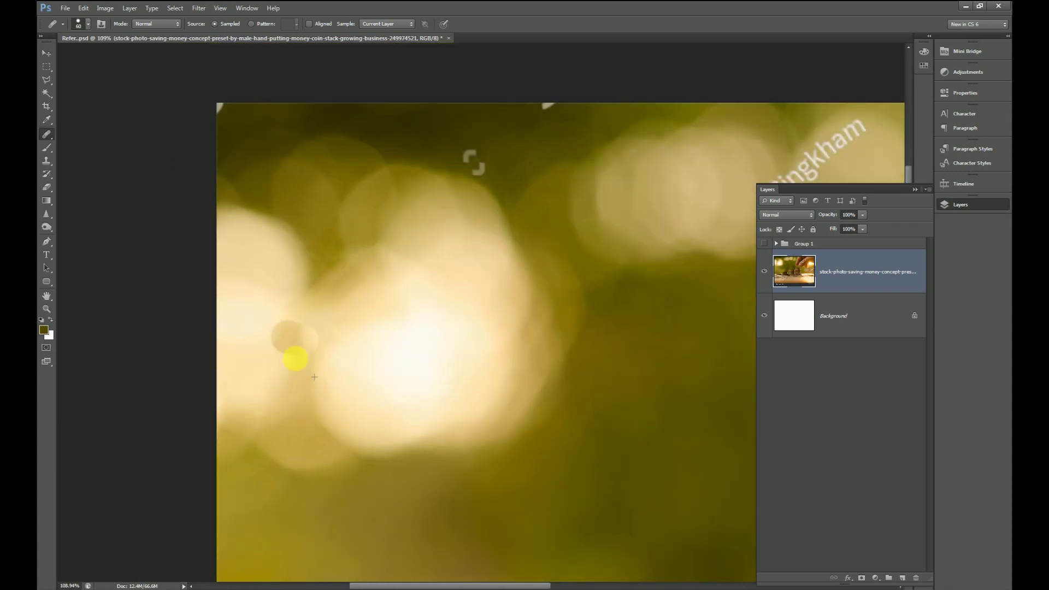
scroll(475, 213, down, 1)
scroll(431, 240, up, 3)
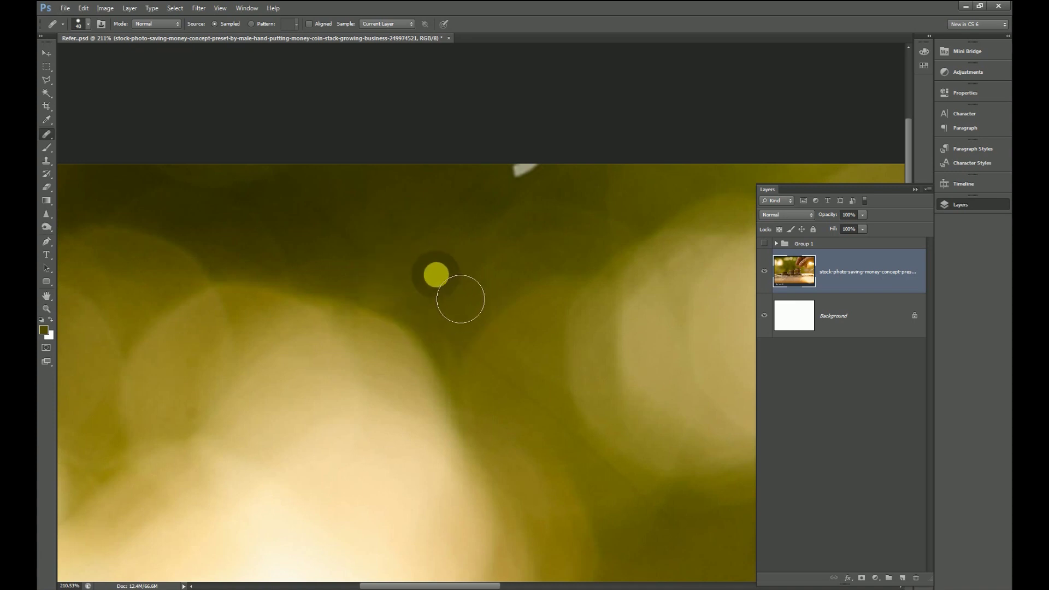
scroll(433, 269, down, 1)
key(bracketleft)
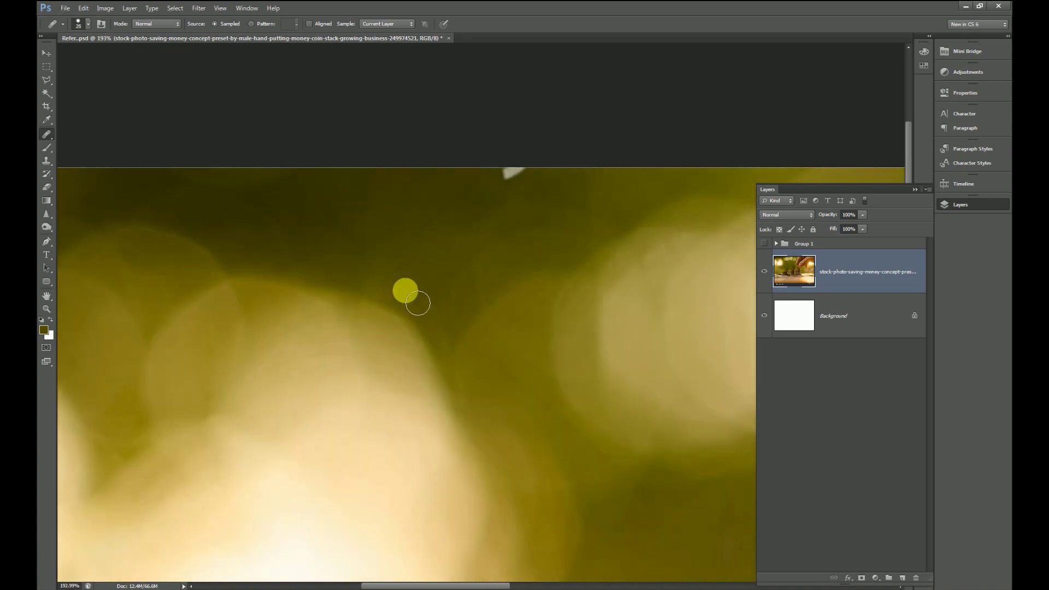
scroll(462, 296, up, 1)
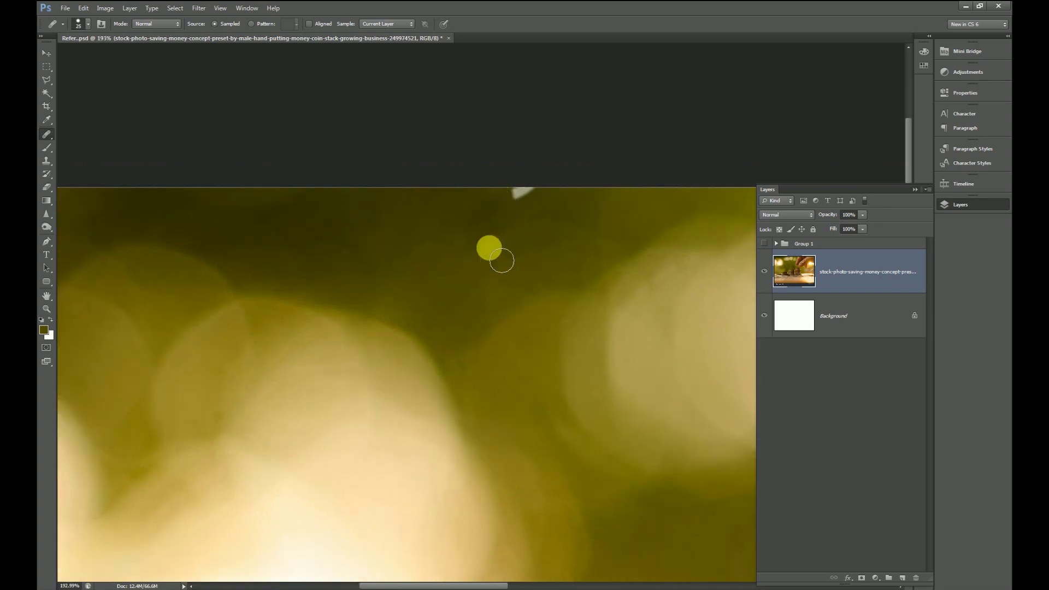
scroll(398, 249, down, 5)
Pan up to bring the top edge of the photo and the Singkham watermark into view.
scroll(335, 223, up, 1)
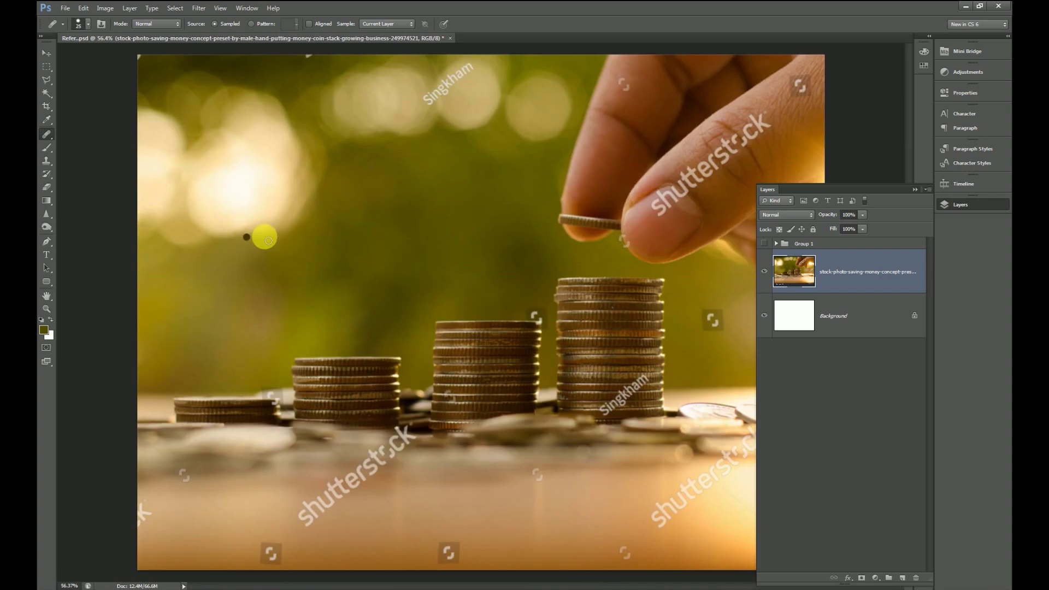
scroll(262, 234, up, 1)
scroll(469, 108, up, 2)
drag(436, 187, 422, 215)
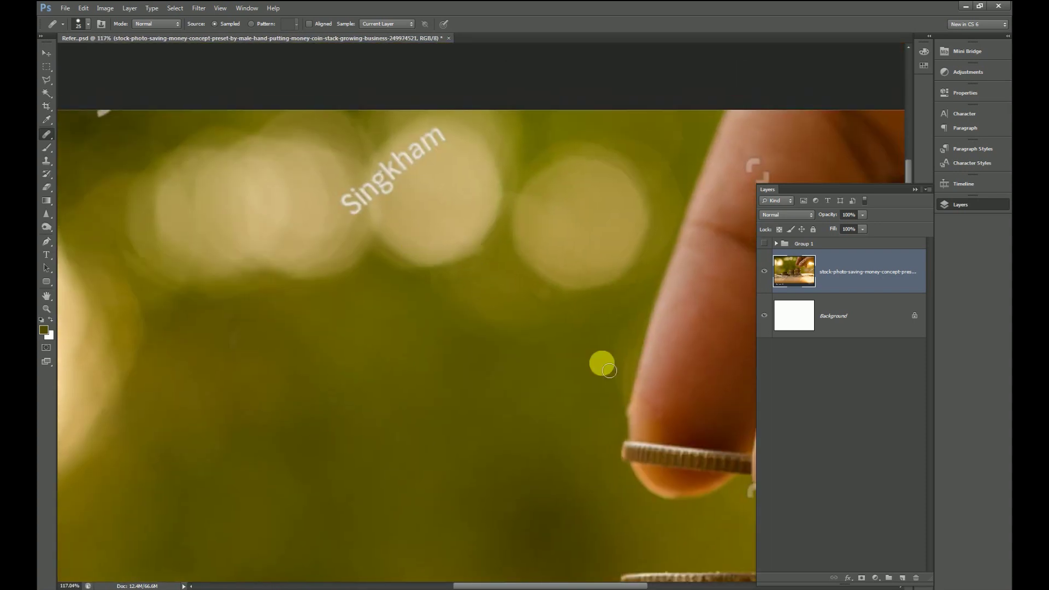
scroll(469, 250, down, 1)
scroll(468, 251, up, 2)
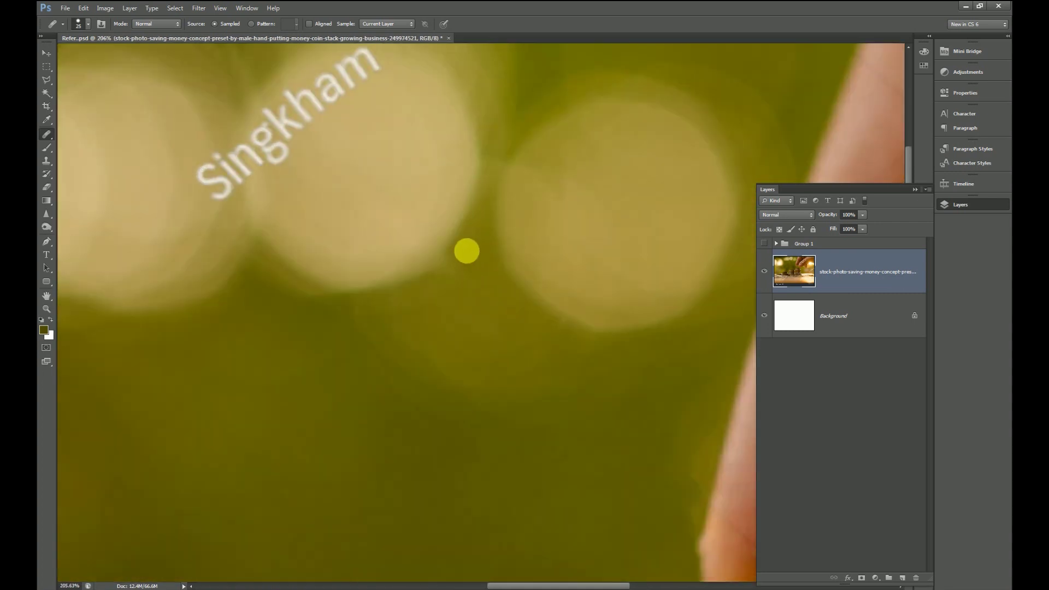
scroll(431, 289, up, 1)
scroll(357, 318, down, 1)
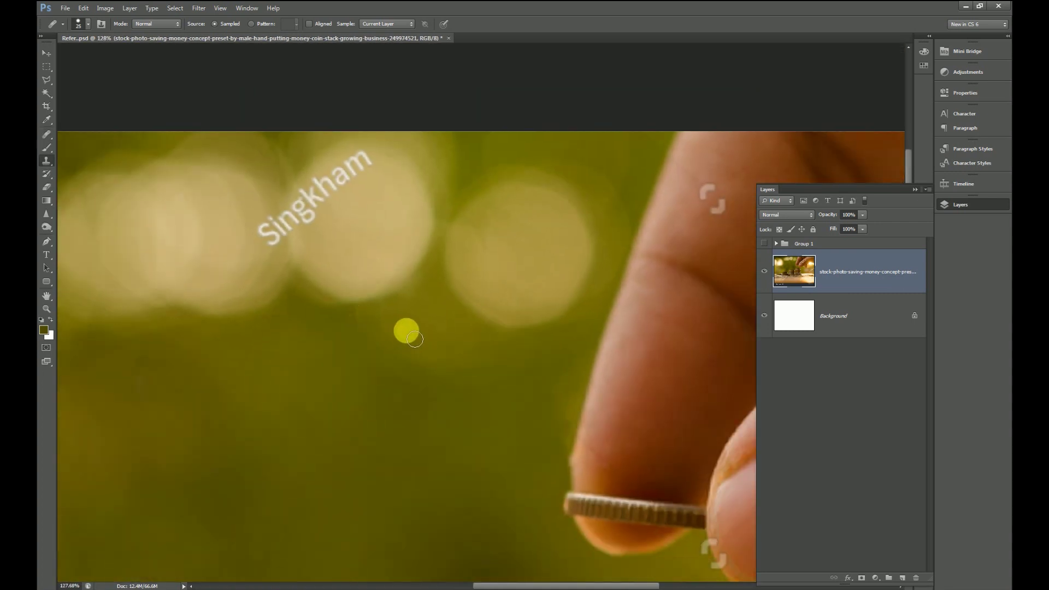
scroll(406, 331, up, 1)
Select the Clone Stamp Tool and shrink its brush to 25 pixels.
key(s)
right_click(46, 160)
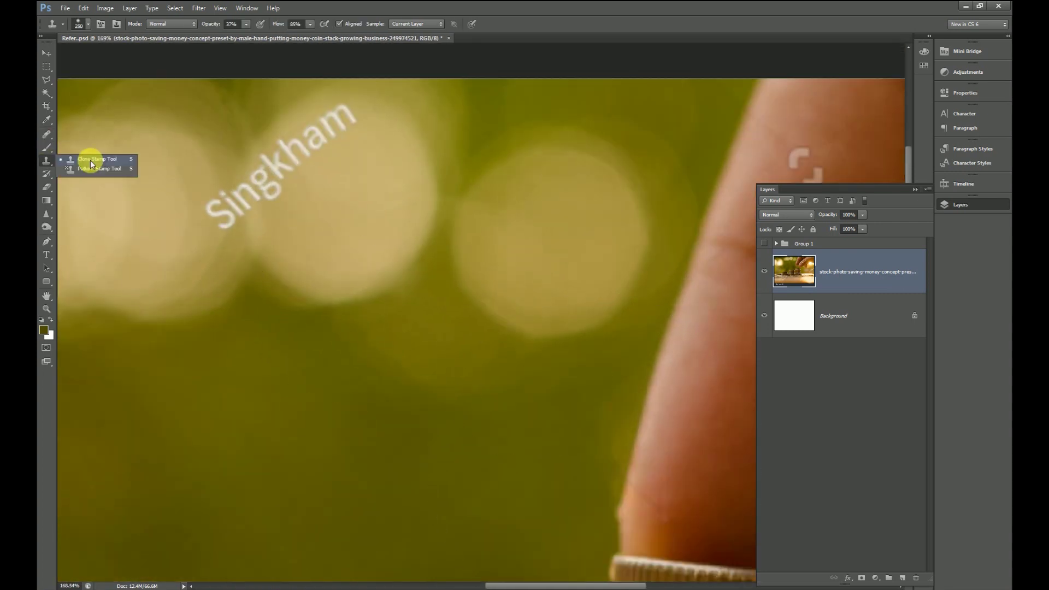
click(91, 160)
key(bracketleft)
key(bracketleft)
key(bracketleft)
scroll(435, 299, up, 1)
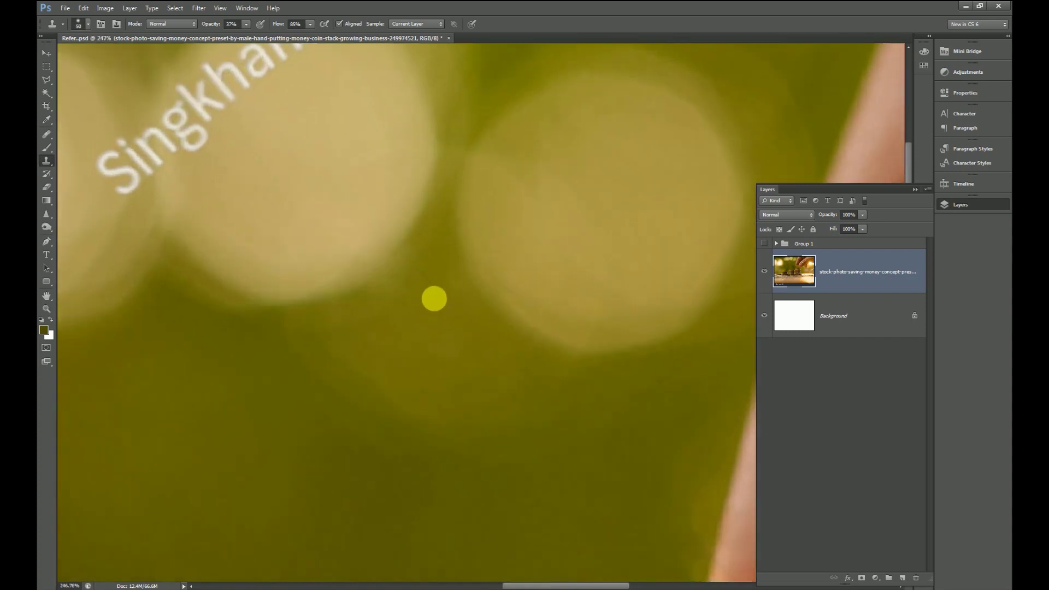
scroll(447, 304, up, 1)
scroll(446, 303, up, 1)
key(bracketleft)
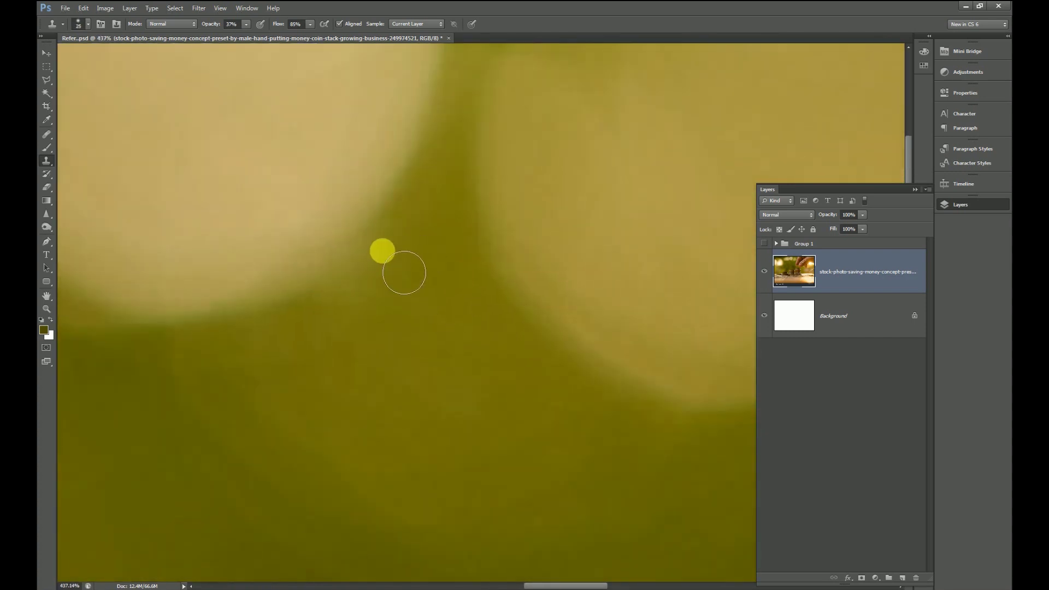
scroll(355, 311, down, 2)
scroll(465, 229, down, 2)
scroll(629, 206, up, 1)
scroll(705, 191, up, 1)
Switch back to the Healing Brush and bring the bracket mark on the finger into view.
right_click(47, 134)
click(87, 146)
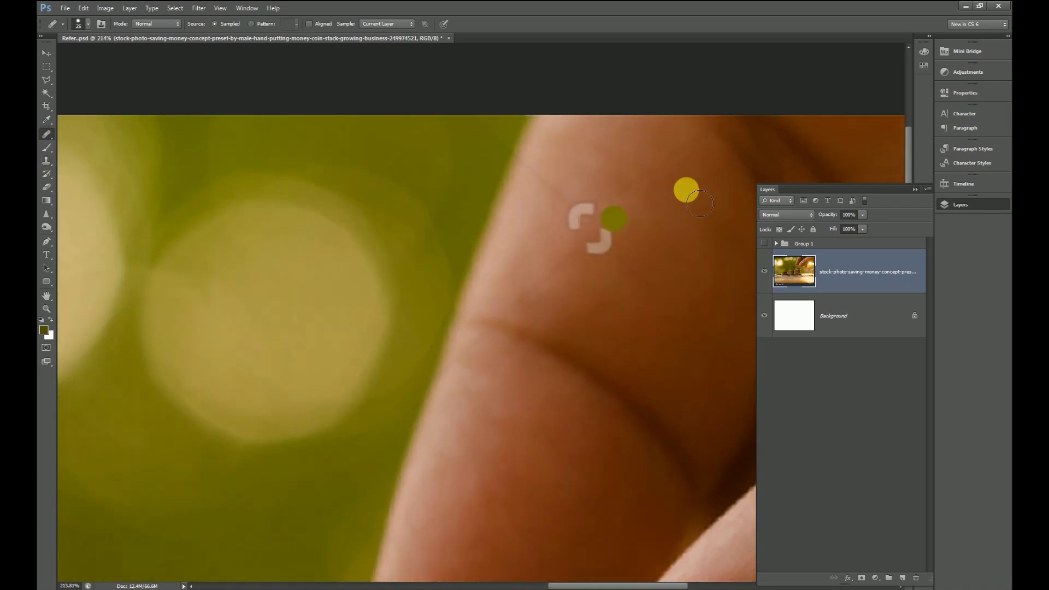
scroll(506, 243, up, 2)
drag(506, 242, 490, 256)
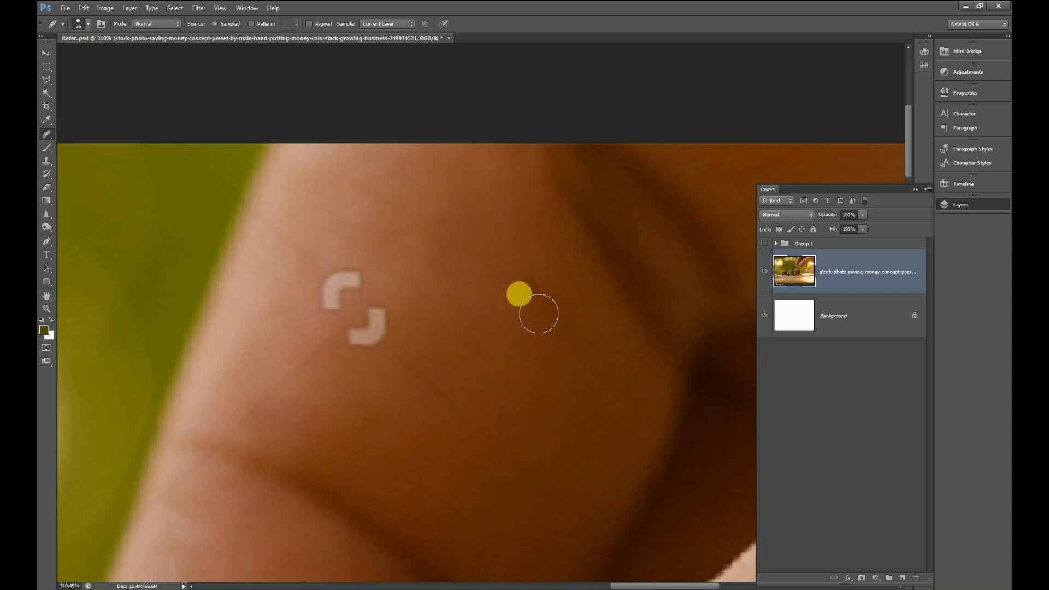
scroll(437, 306, down, 3)
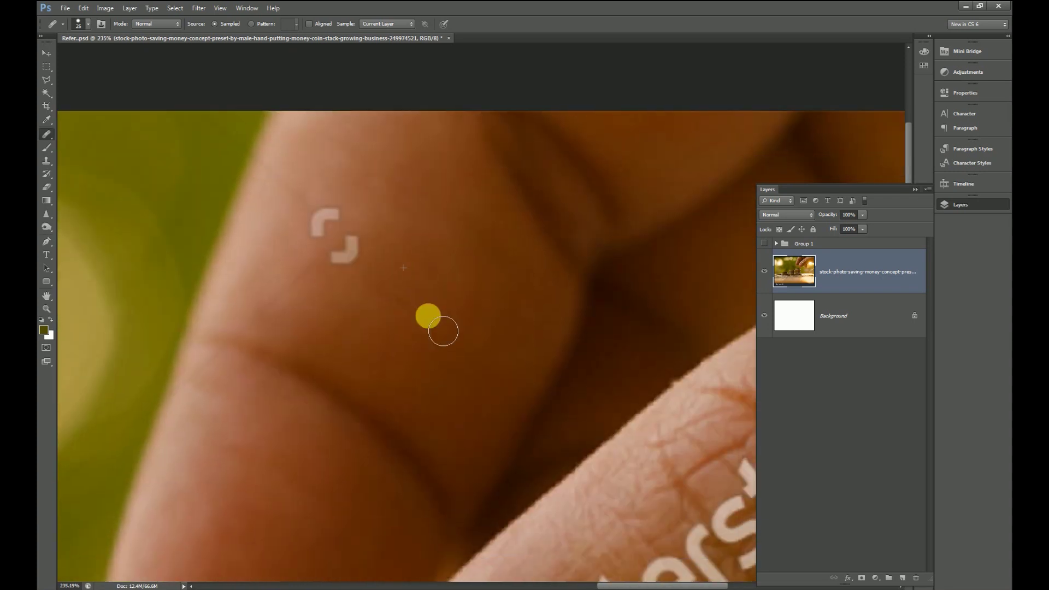
scroll(492, 372, down, 1)
scroll(383, 295, down, 1)
scroll(339, 286, up, 1)
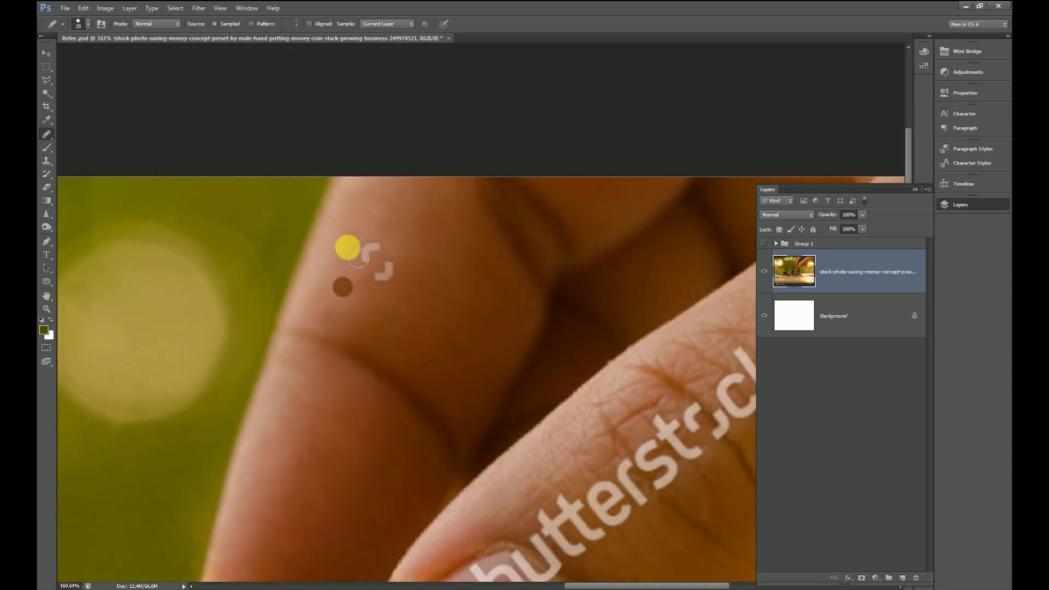
scroll(382, 263, down, 1)
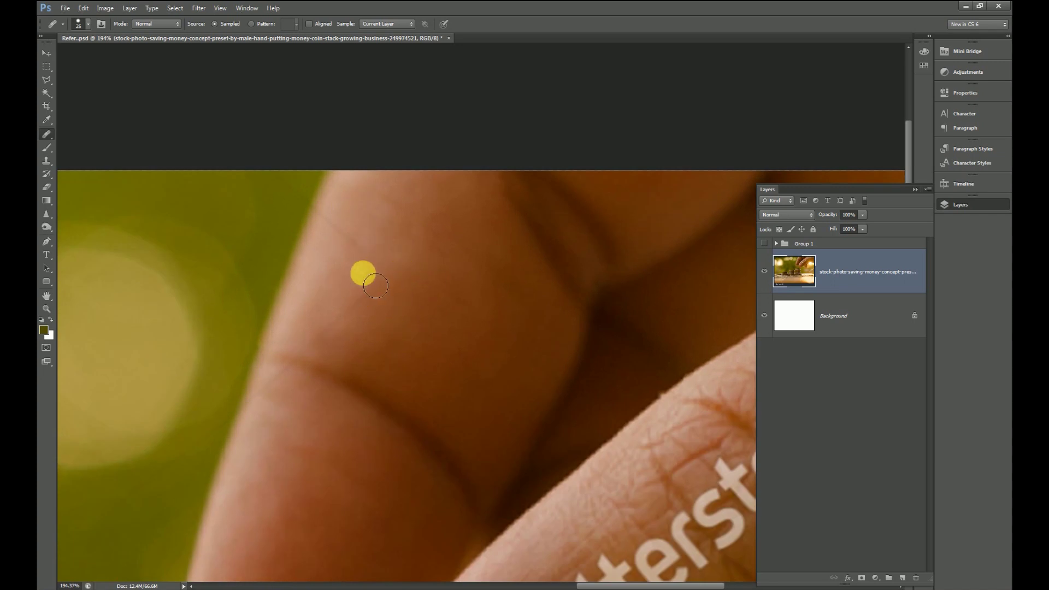
scroll(349, 212, up, 1)
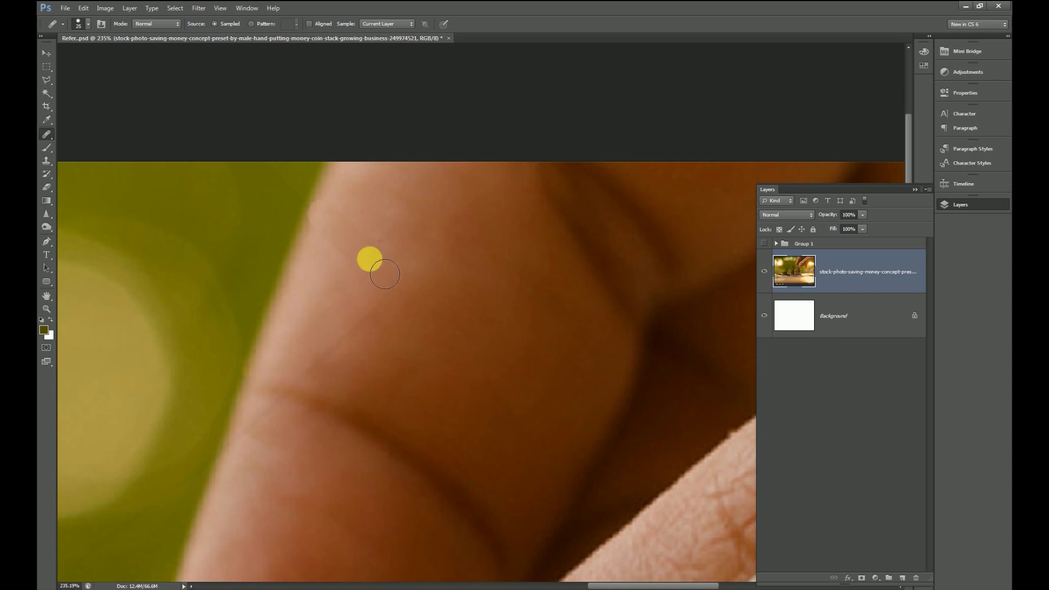
scroll(365, 255, down, 1)
scroll(350, 306, up, 1)
Heal the knuckle spot, the finger's edge and the watermark fragment on the finger.
drag(330, 335, 376, 311)
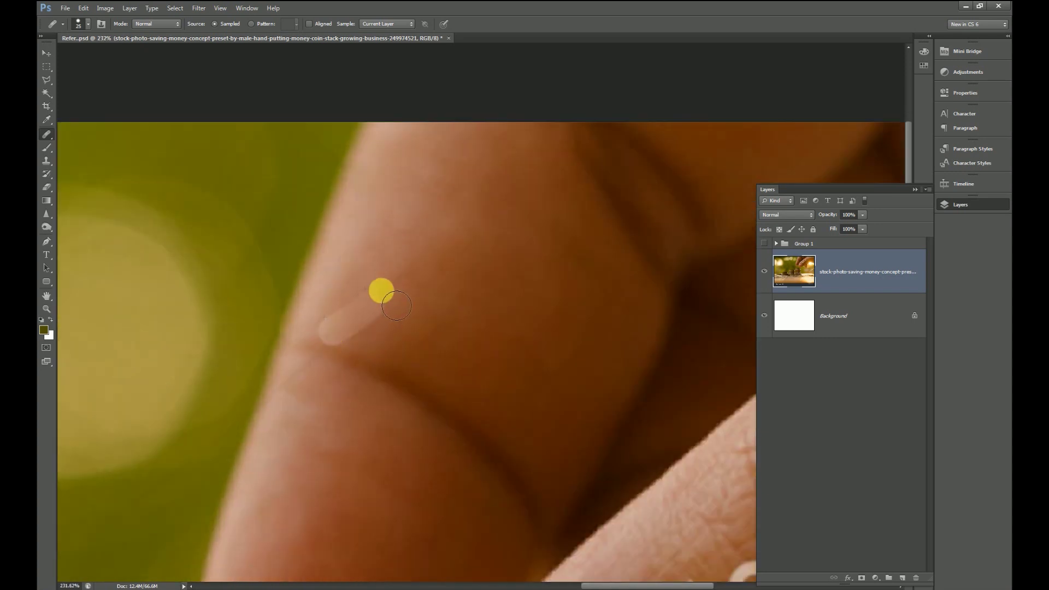
scroll(375, 365, up, 1)
mouse_move(374, 371)
mouse_down()
mouse_move(348, 360)
mouse_move(330, 411)
mouse_up()
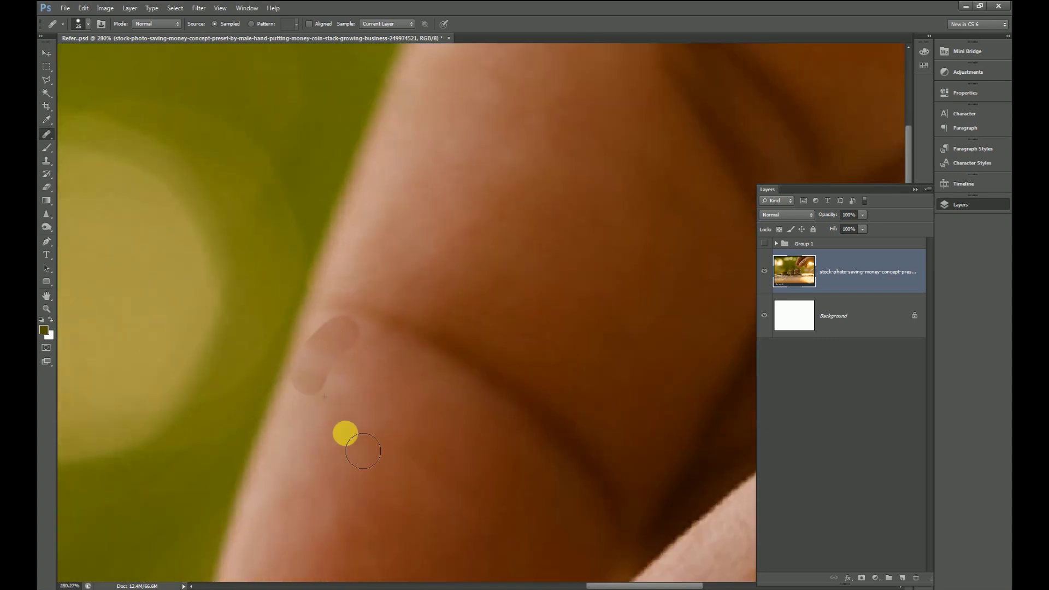
scroll(350, 411, down, 1)
scroll(361, 377, down, 2)
scroll(615, 368, down, 2)
scroll(600, 312, up, 3)
scroll(600, 312, up, 1)
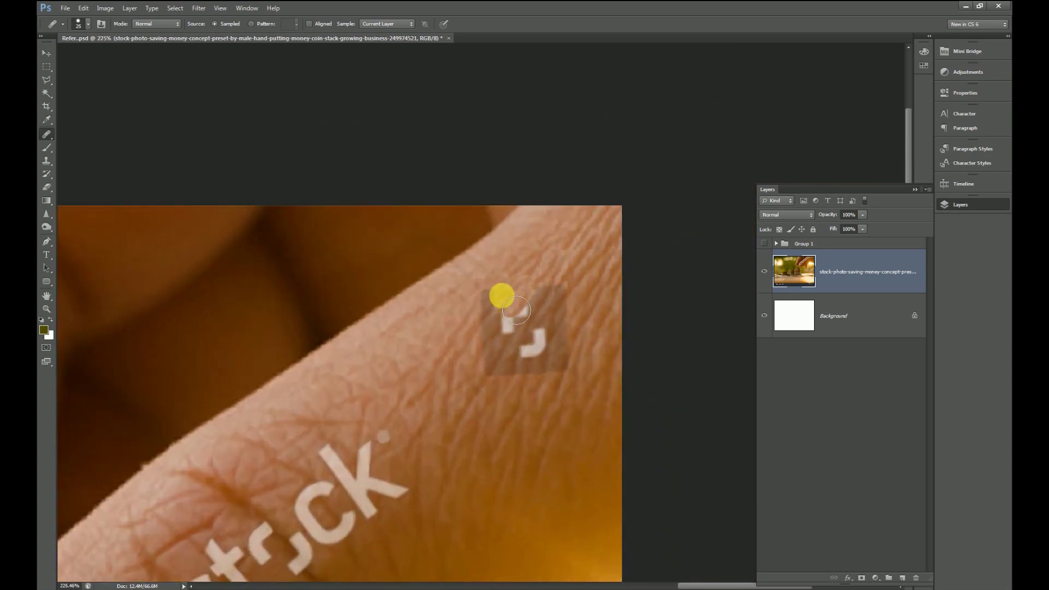
mouse_move(511, 331)
mouse_down()
mouse_move(562, 320)
mouse_move(573, 368)
mouse_move(540, 344)
mouse_move(504, 345)
mouse_move(581, 368)
mouse_move(523, 398)
mouse_move(501, 340)
mouse_move(539, 350)
mouse_move(504, 377)
mouse_up()
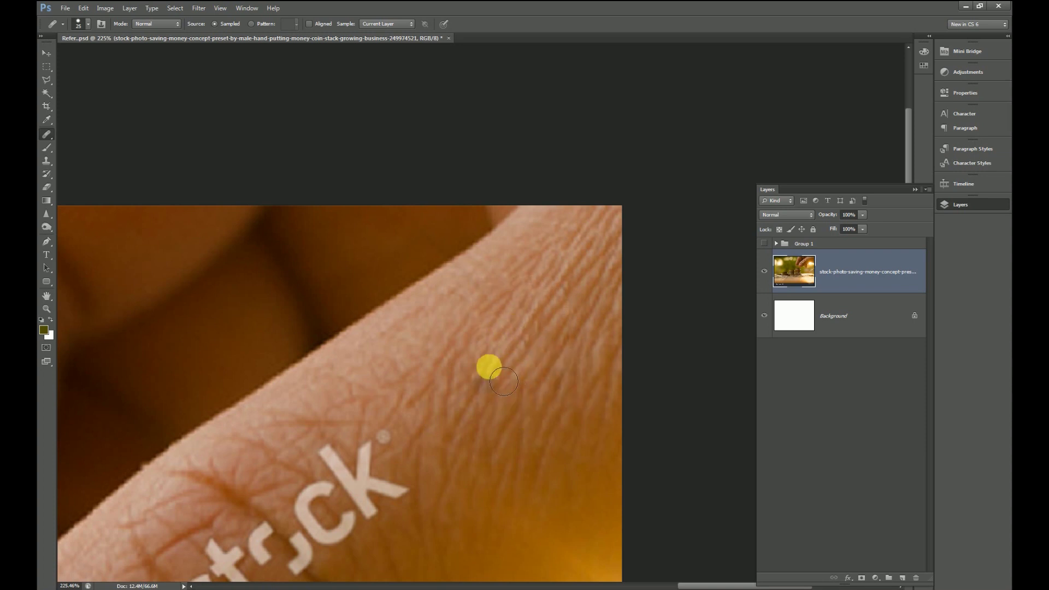
Heal away the bottom of the 's' on the thumb in two passes.
scroll(501, 393, down, 2)
scroll(514, 394, up, 1)
scroll(519, 369, down, 2)
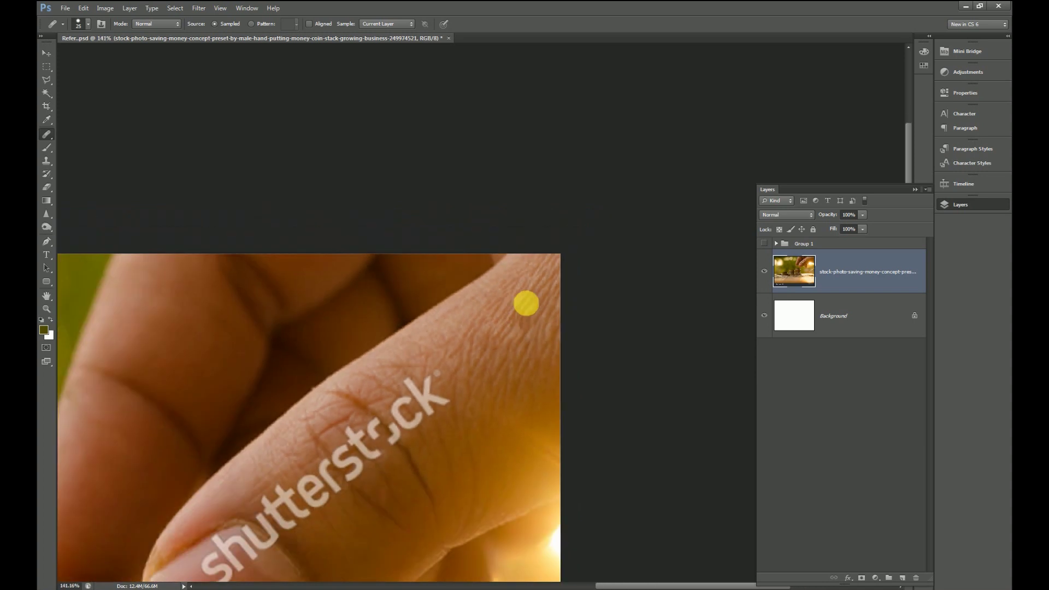
scroll(508, 314, up, 3)
scroll(497, 328, down, 3)
scroll(505, 274, up, 2)
scroll(483, 235, down, 3)
scroll(481, 225, down, 2)
scroll(300, 441, up, 1)
scroll(272, 450, up, 4)
mouse_move(249, 425)
mouse_down()
mouse_move(276, 374)
mouse_move(227, 363)
mouse_move(280, 367)
mouse_up()
scroll(351, 437, down, 1)
scroll(298, 351, down, 1)
scroll(476, 495, up, 2)
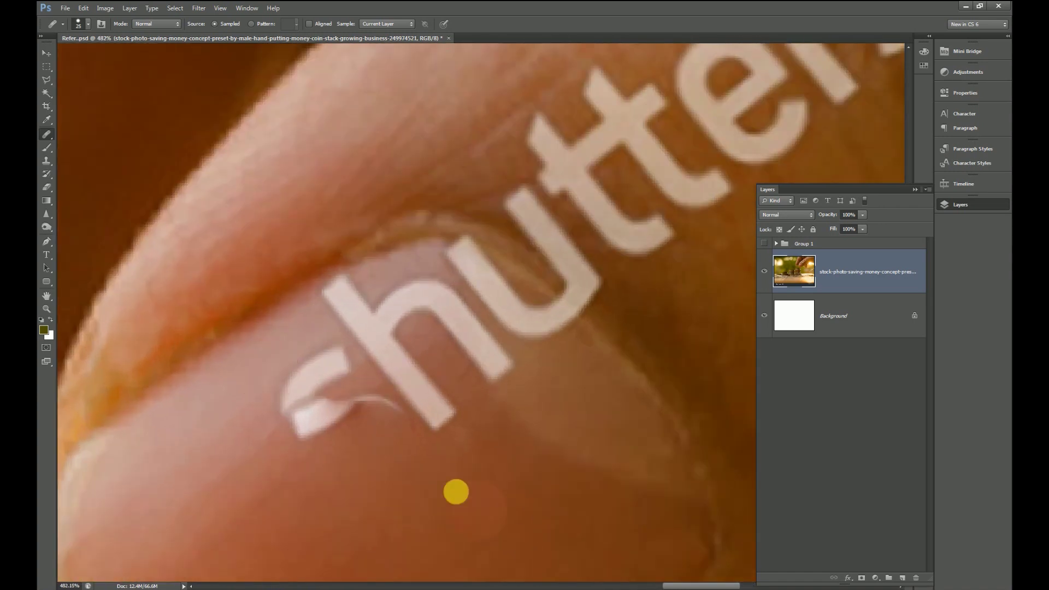
scroll(509, 456, down, 1)
mouse_move(377, 424)
mouse_down()
mouse_move(344, 424)
mouse_move(363, 473)
mouse_up()
scroll(467, 479, down, 1)
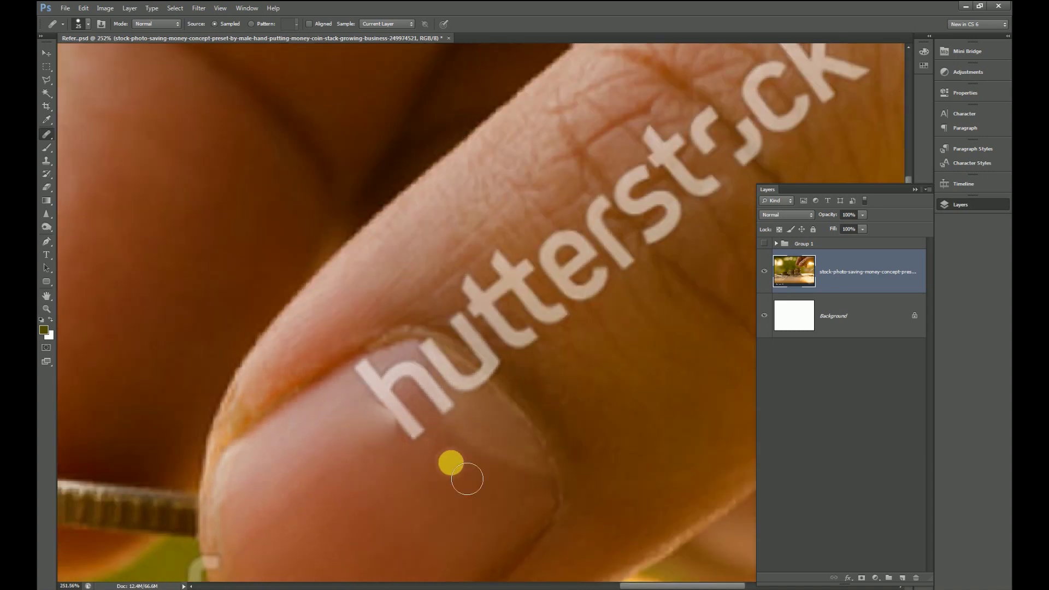
scroll(451, 463, up, 1)
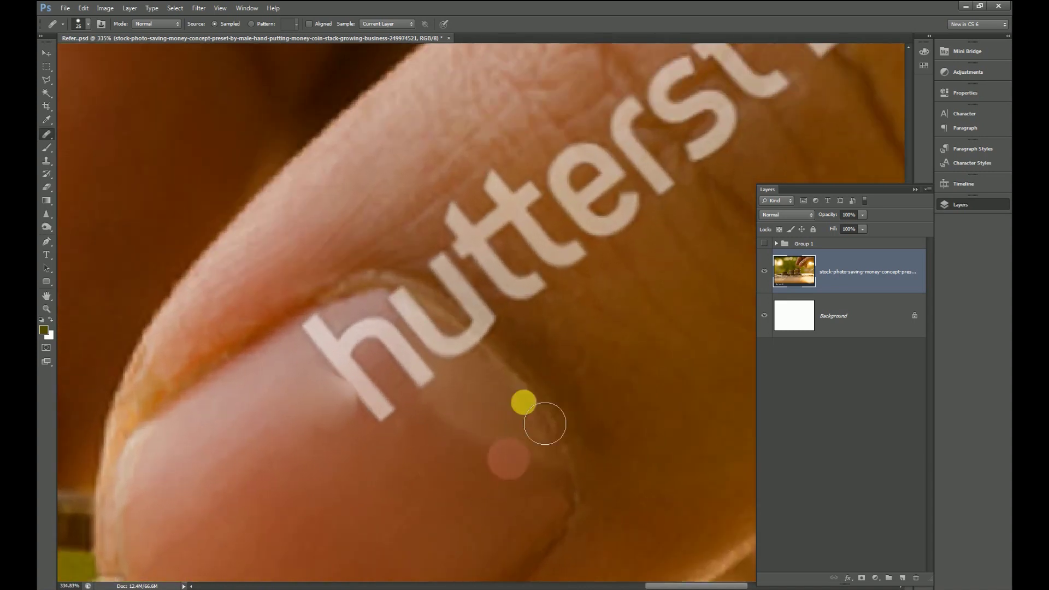
click(47, 175)
click(46, 160)
Sample nearby skin and clone it over the lower 'h' and 'u' on the thumb.
alt+click(300, 302)
scroll(499, 362, up, 2)
drag(504, 366, 408, 300)
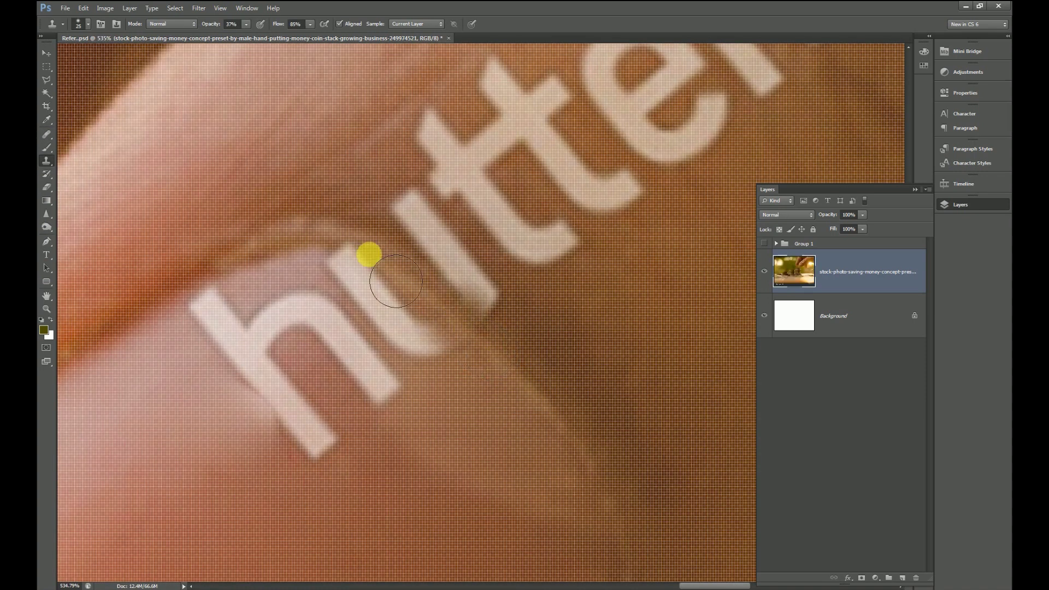
mouse_move(409, 300)
mouse_down()
mouse_move(457, 379)
mouse_move(395, 328)
mouse_move(385, 367)
mouse_move(432, 402)
mouse_move(377, 341)
mouse_move(448, 372)
mouse_up()
scroll(464, 432, down, 5)
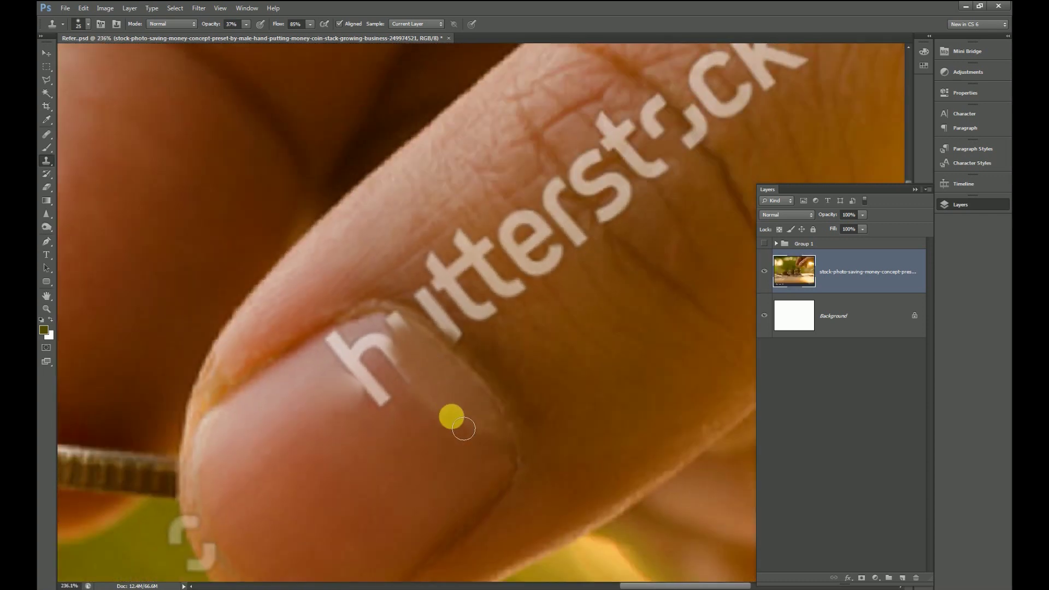
scroll(457, 380, up, 5)
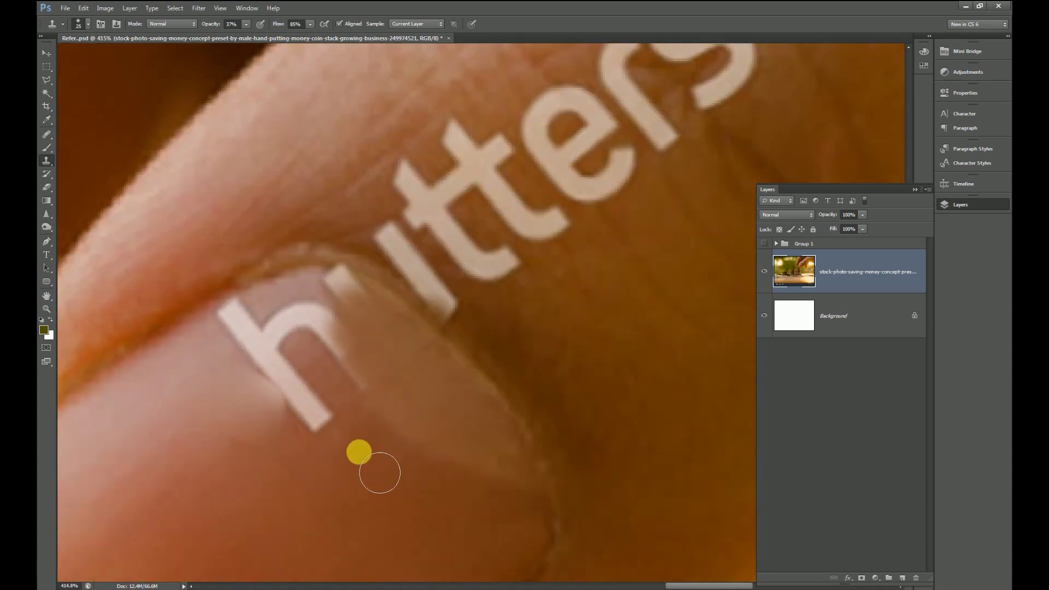
mouse_move(334, 425)
mouse_down()
mouse_move(360, 448)
mouse_move(318, 427)
mouse_move(311, 390)
mouse_up()
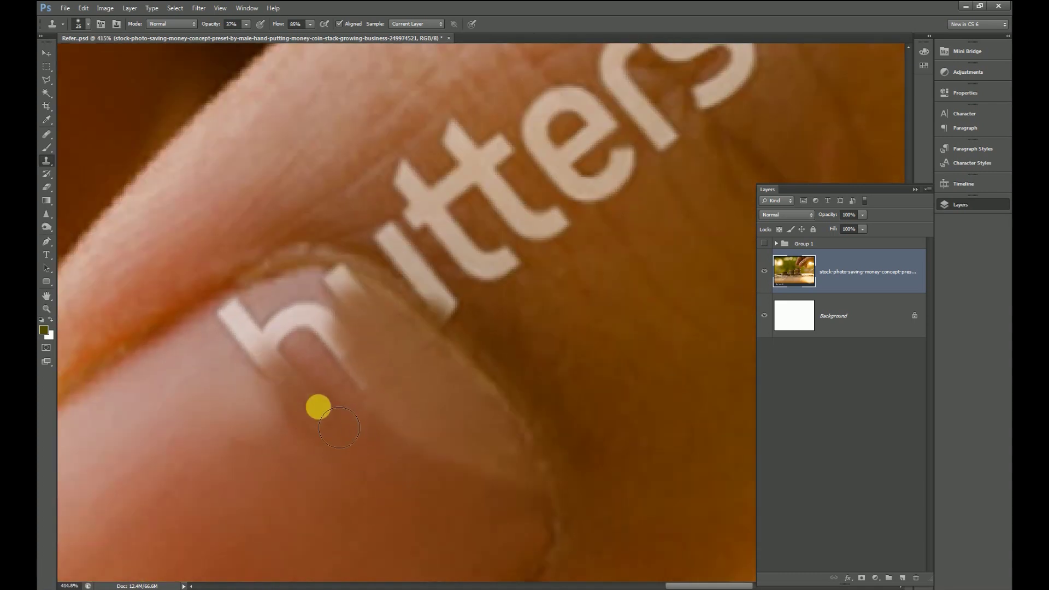
Clone skin over the rest of the 'h' on the thumbnail.
scroll(364, 396, down, 1)
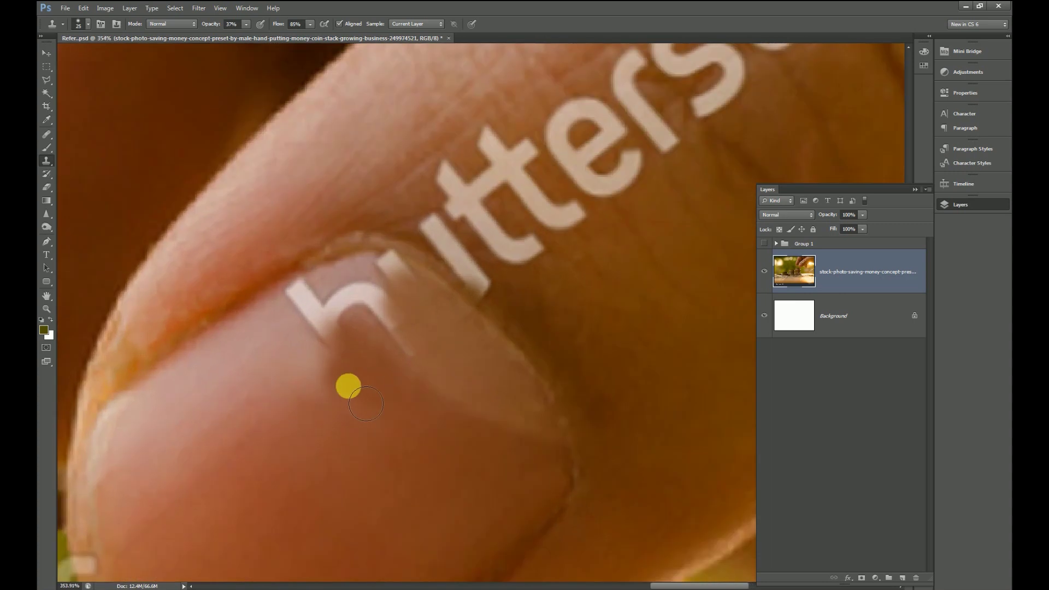
scroll(325, 371, down, 1)
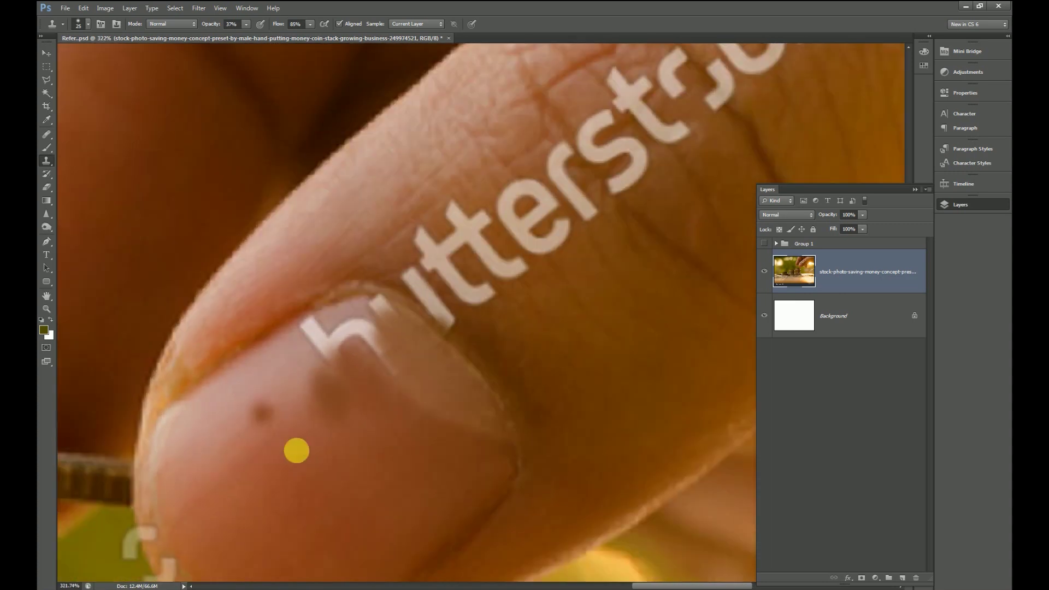
scroll(275, 424, up, 2)
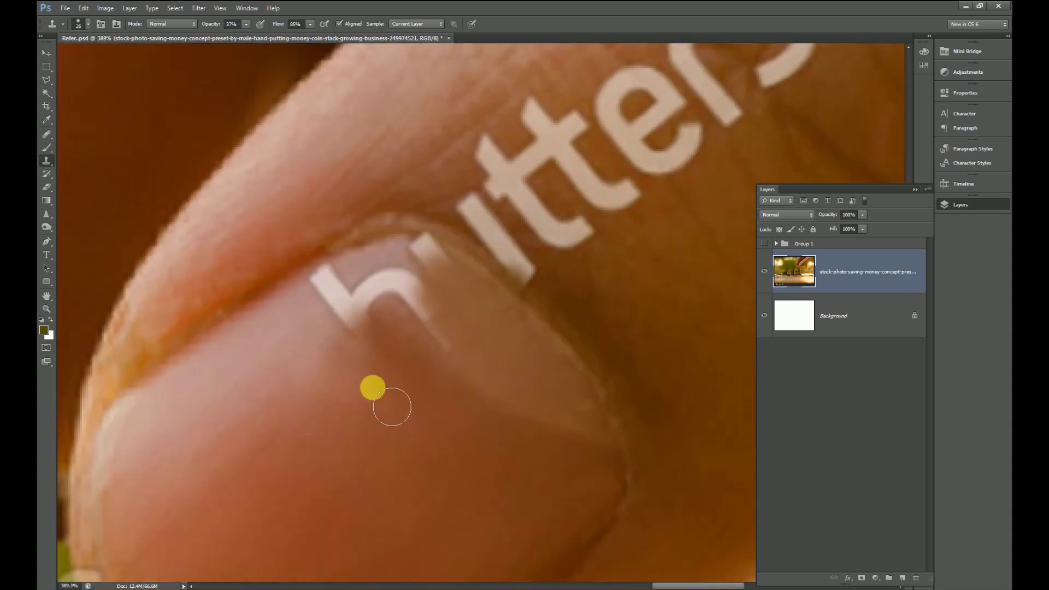
drag(387, 346, 416, 395)
scroll(350, 355, down, 1)
scroll(361, 352, up, 2)
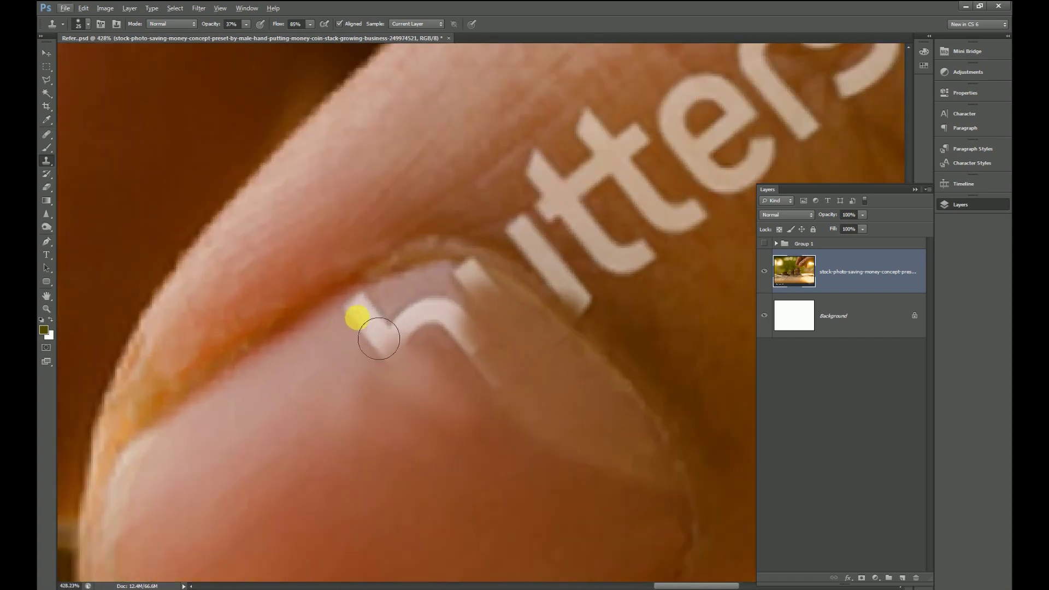
mouse_move(386, 334)
mouse_down()
mouse_move(389, 343)
mouse_move(422, 328)
mouse_move(382, 367)
mouse_move(413, 342)
mouse_move(371, 403)
mouse_move(373, 419)
mouse_move(437, 337)
mouse_up()
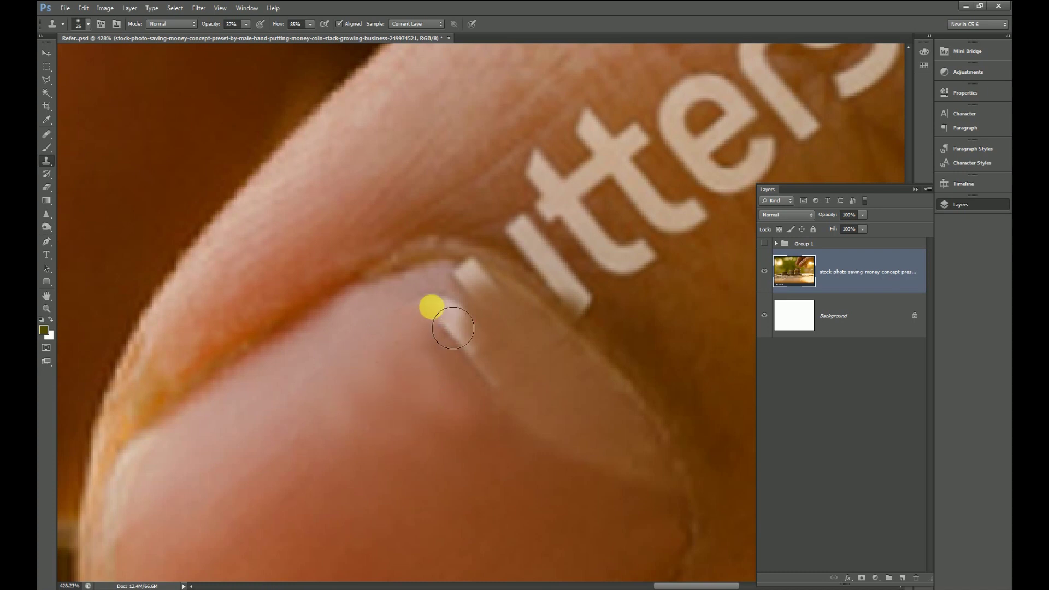
Blend the white nail highlight and nail edge into the skin, resampling near the nail.
scroll(445, 363, down, 1)
scroll(546, 405, down, 1)
mouse_move(604, 439)
mouse_down()
mouse_move(487, 311)
mouse_move(510, 402)
mouse_up()
mouse_move(487, 352)
mouse_down()
mouse_move(520, 367)
mouse_move(506, 363)
mouse_up()
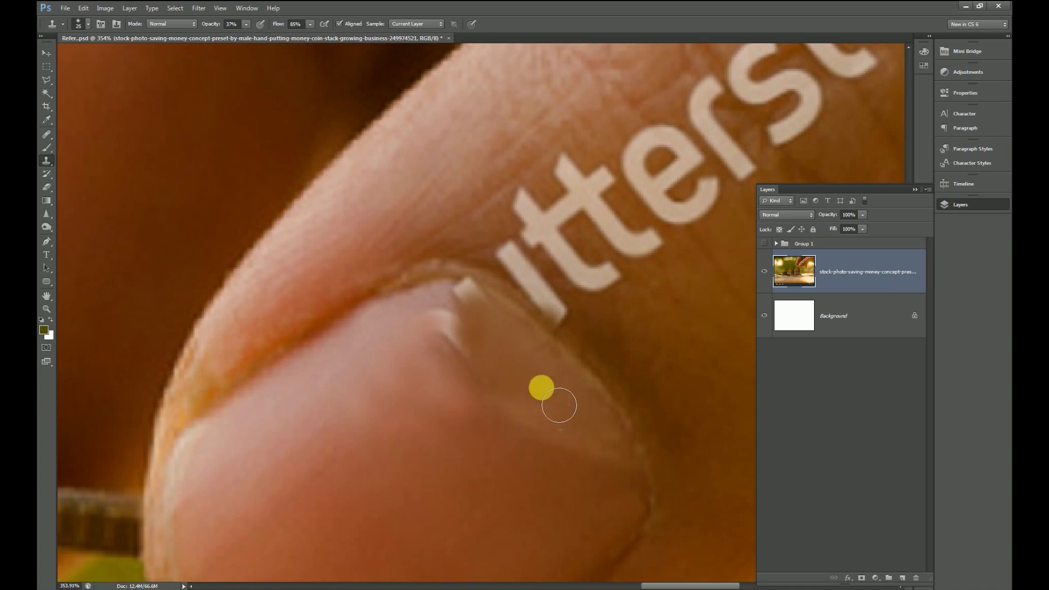
scroll(590, 424, up, 1)
mouse_move(483, 305)
mouse_down()
mouse_move(562, 438)
mouse_move(479, 340)
mouse_up()
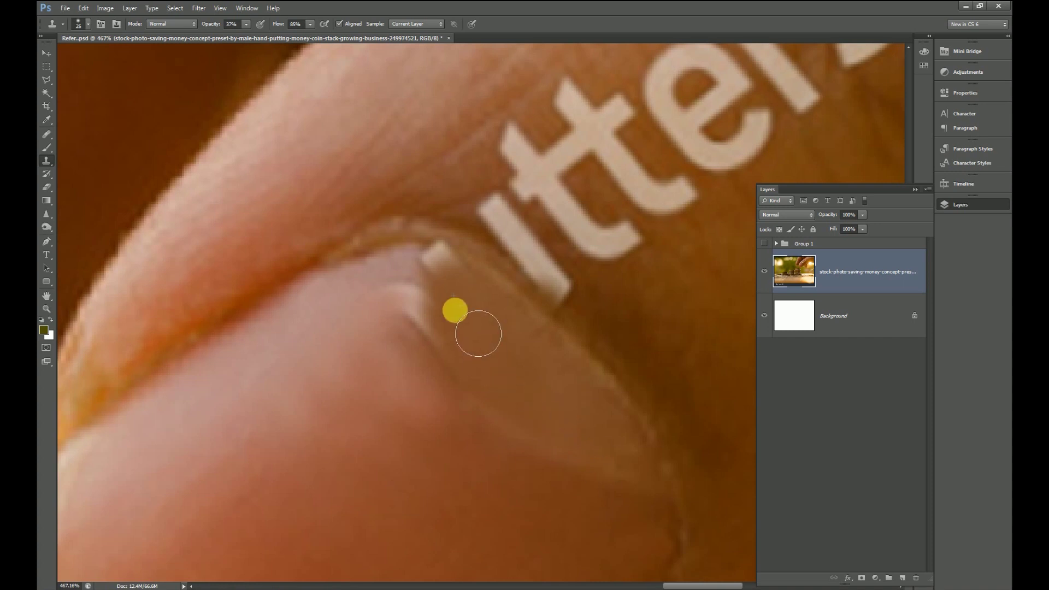
alt+click(474, 307)
drag(474, 300, 471, 297)
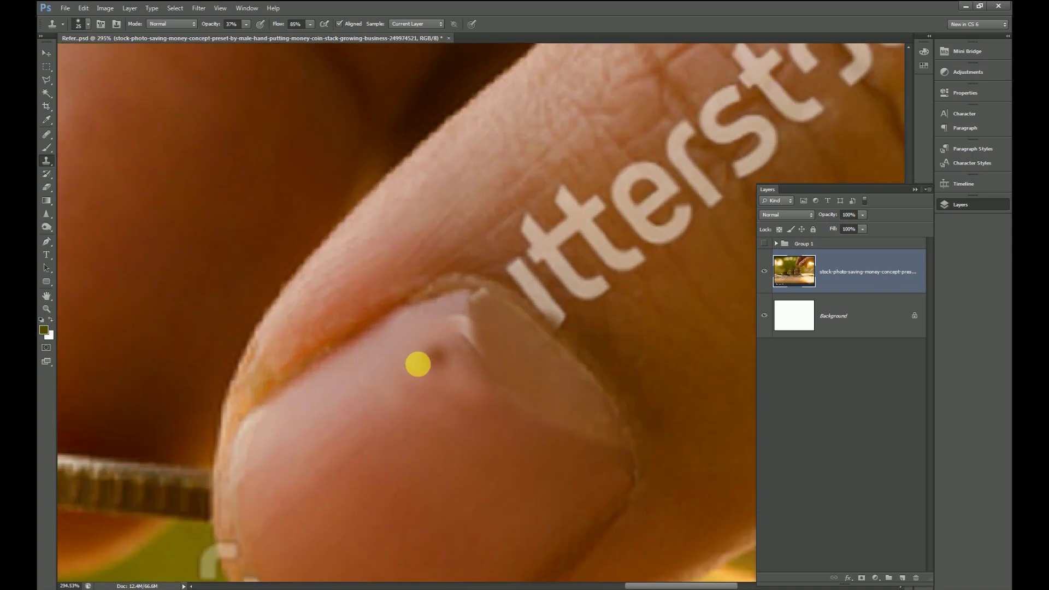
drag(480, 333, 452, 370)
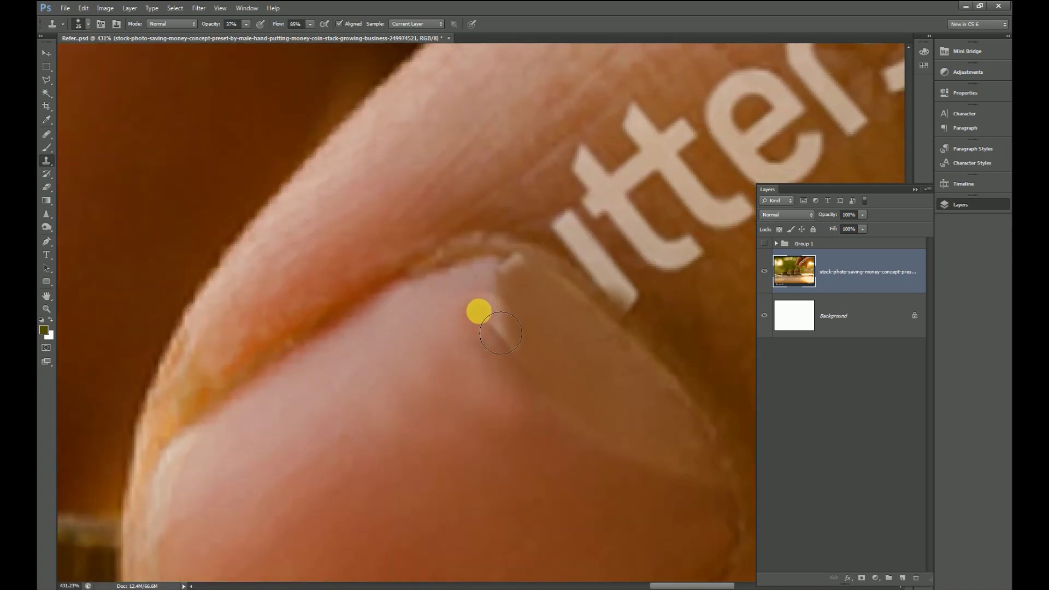
mouse_move(488, 329)
mouse_down()
mouse_move(410, 355)
mouse_move(478, 337)
mouse_up()
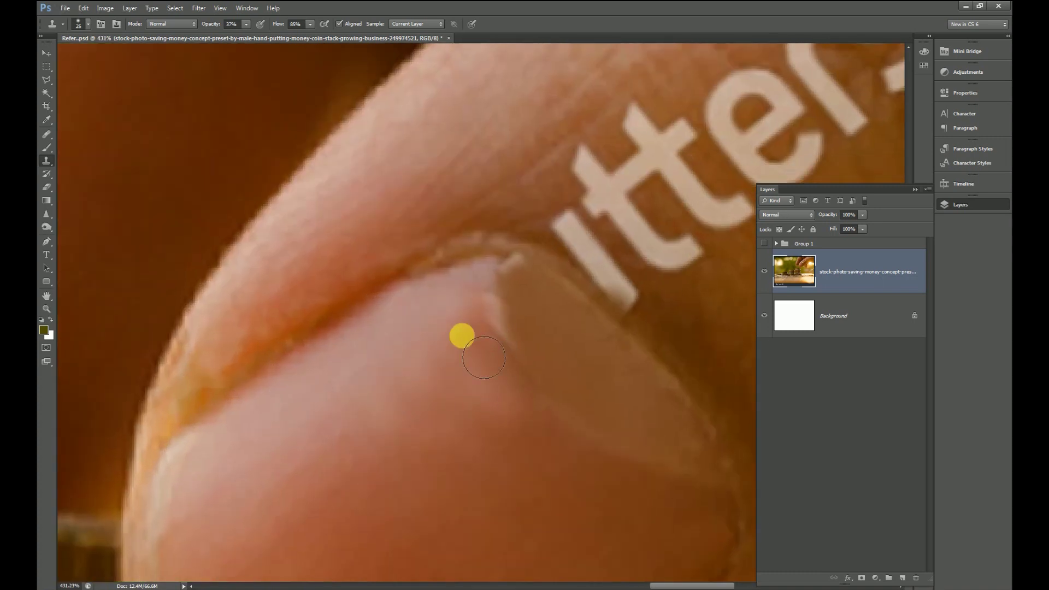
drag(406, 391, 364, 476)
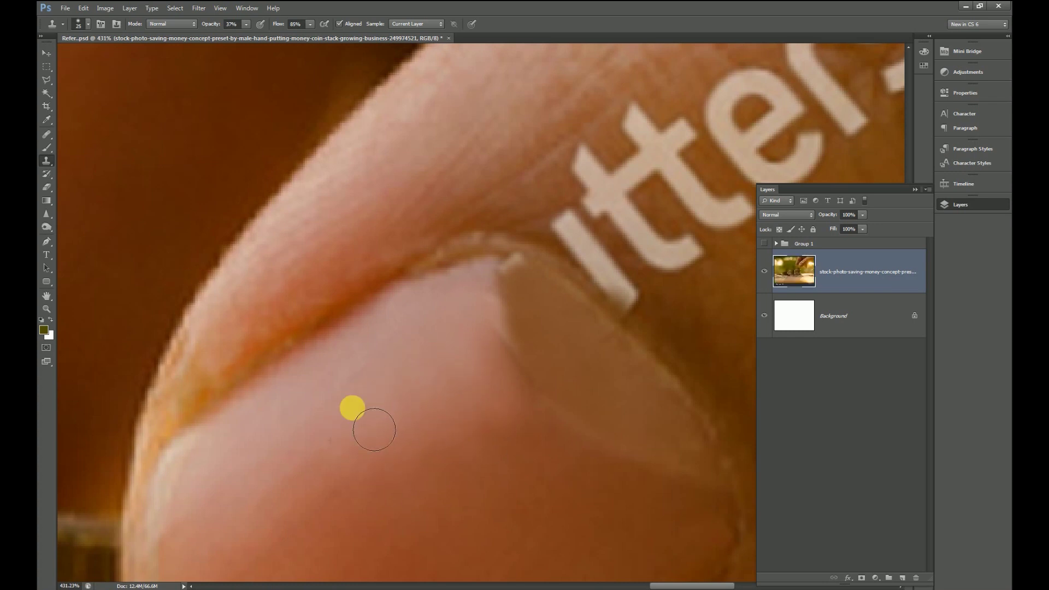
mouse_move(319, 428)
mouse_down()
mouse_move(396, 393)
mouse_move(415, 415)
mouse_move(464, 353)
mouse_up()
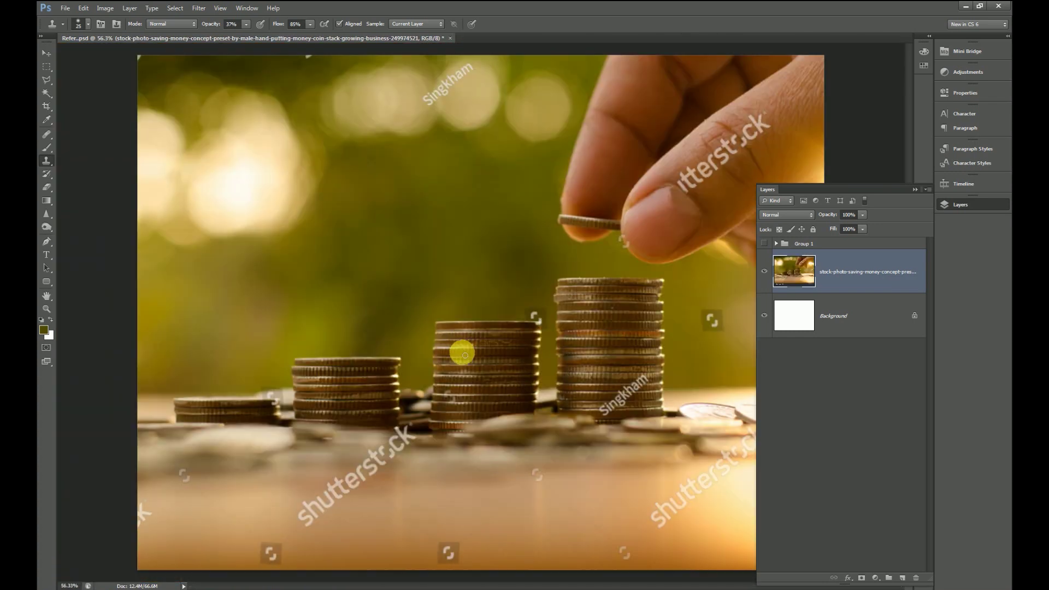
Zoom in on the nail edge and dab a few finger spots with the Healing Brush.
mouse_move(647, 211)
mouse_down()
mouse_move(754, 140)
mouse_move(667, 290)
mouse_move(588, 359)
mouse_move(523, 349)
mouse_move(549, 339)
mouse_move(508, 309)
mouse_up()
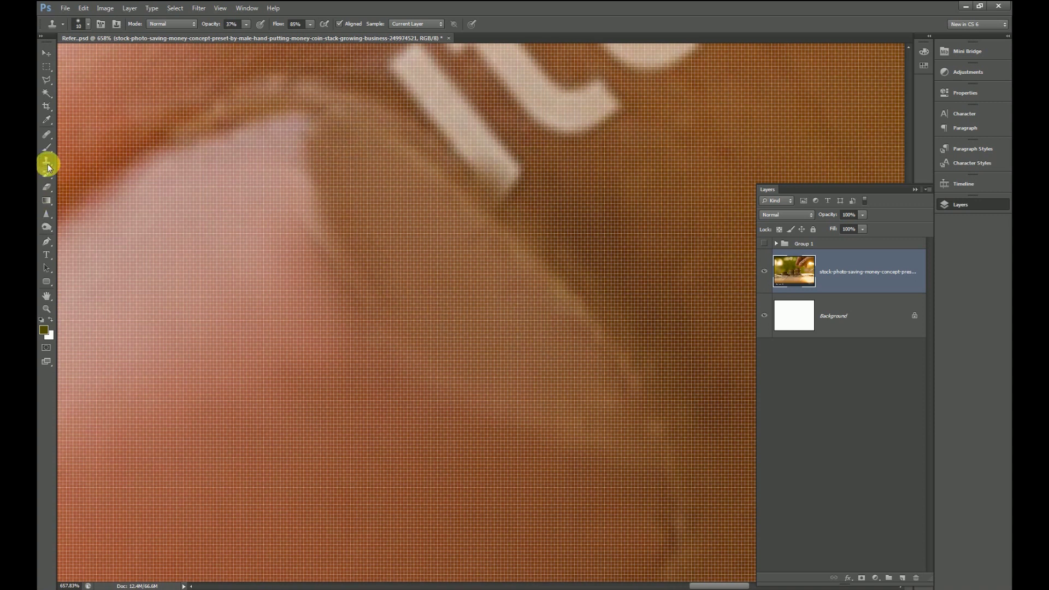
drag(435, 239, 470, 238)
mouse_move(371, 237)
mouse_down()
mouse_move(457, 284)
mouse_move(343, 244)
mouse_up()
mouse_move(398, 275)
mouse_down()
mouse_move(447, 276)
mouse_move(411, 259)
mouse_move(412, 278)
mouse_move(381, 211)
mouse_up()
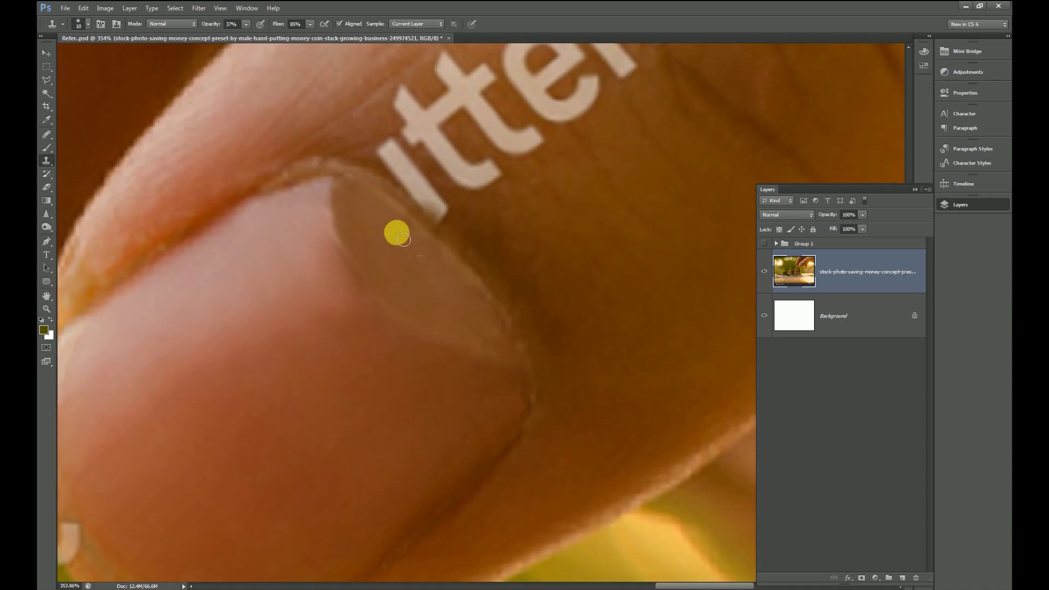
mouse_move(406, 294)
mouse_down()
mouse_move(384, 375)
mouse_move(735, 113)
mouse_move(784, 114)
mouse_move(707, 153)
mouse_move(579, 157)
mouse_move(576, 140)
mouse_move(600, 115)
mouse_move(521, 204)
mouse_move(358, 269)
mouse_move(513, 342)
mouse_move(483, 420)
mouse_move(354, 291)
mouse_up()
click(47, 134)
click(87, 143)
drag(483, 173, 359, 221)
drag(426, 350, 432, 340)
click(312, 242)
Return to the Clone Stamp and clone skin over the watermark edge.
right_click(47, 160)
click(87, 157)
mouse_move(366, 302)
mouse_down()
mouse_move(416, 362)
mouse_move(403, 302)
mouse_move(457, 340)
mouse_move(429, 307)
mouse_move(482, 315)
mouse_move(450, 243)
mouse_move(431, 239)
mouse_move(444, 269)
mouse_up()
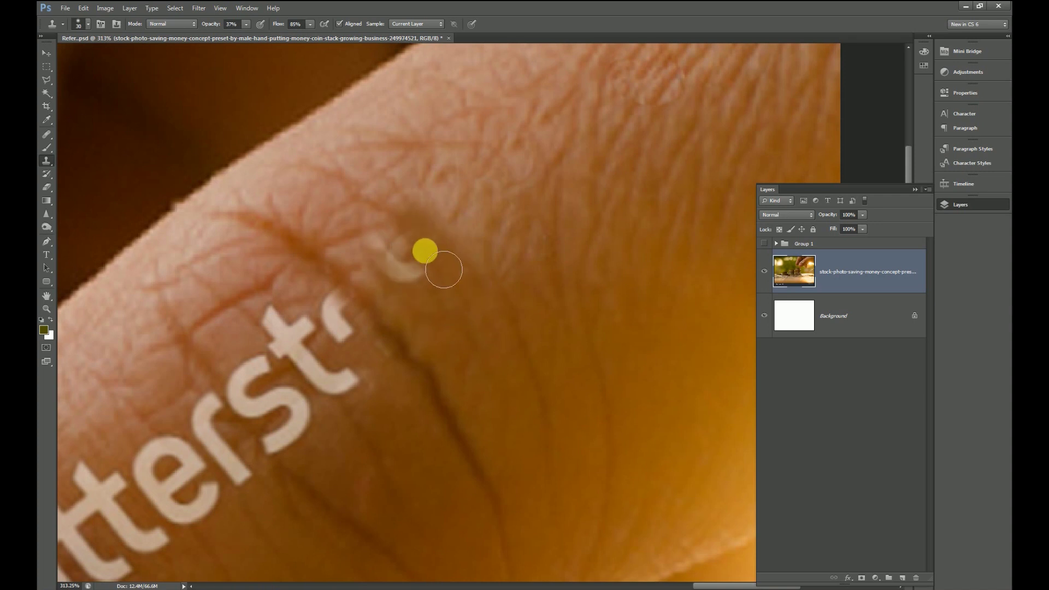
drag(47, 137, 92, 143)
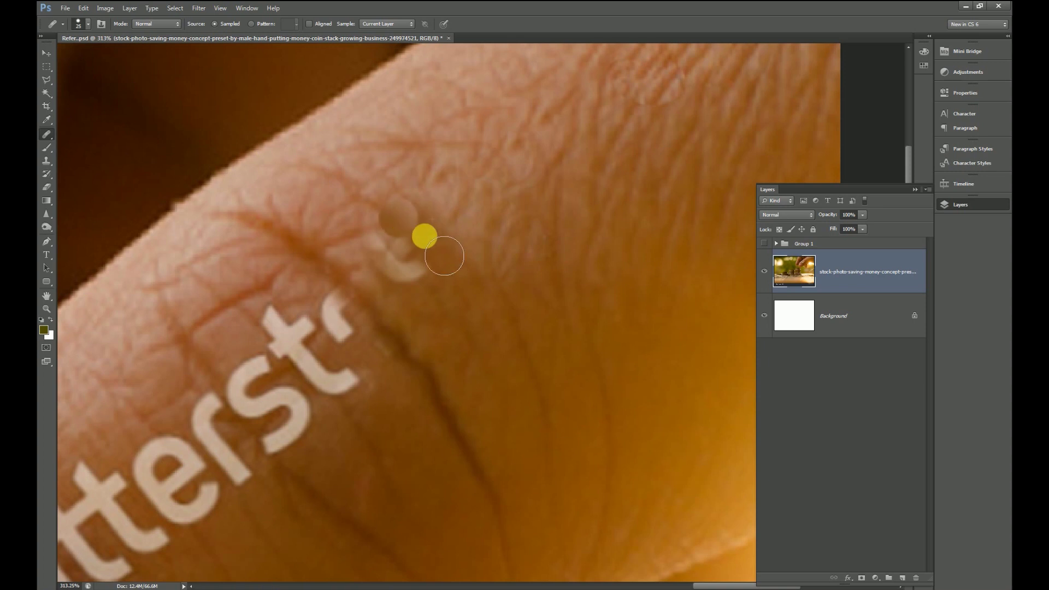
drag(426, 236, 405, 273)
scroll(487, 286, down, 3)
scroll(415, 257, down, 3)
scroll(446, 284, up, 2)
scroll(405, 273, up, 2)
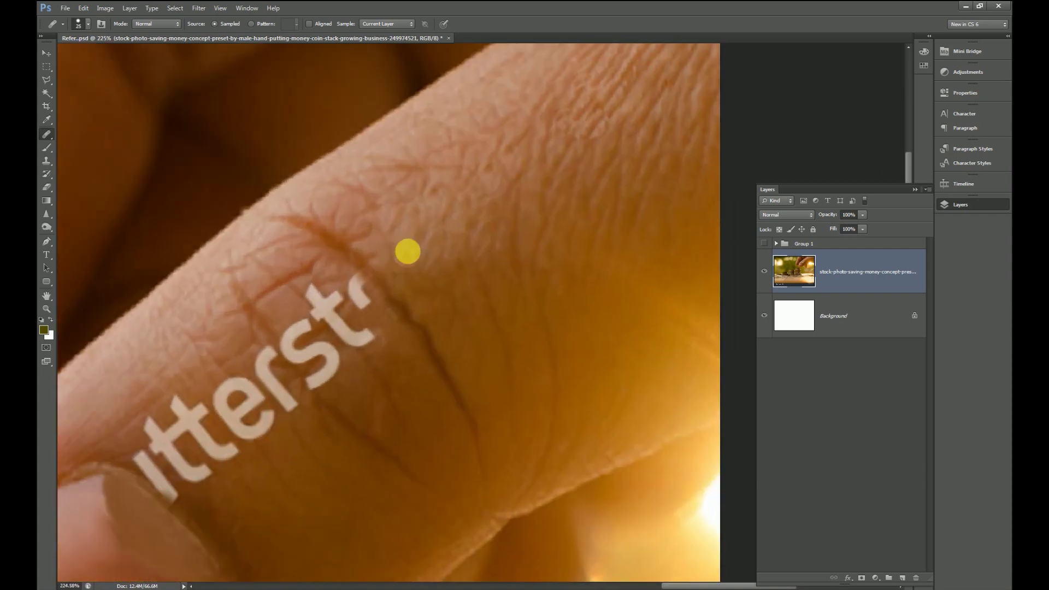
scroll(437, 360, down, 1)
click(924, 589)
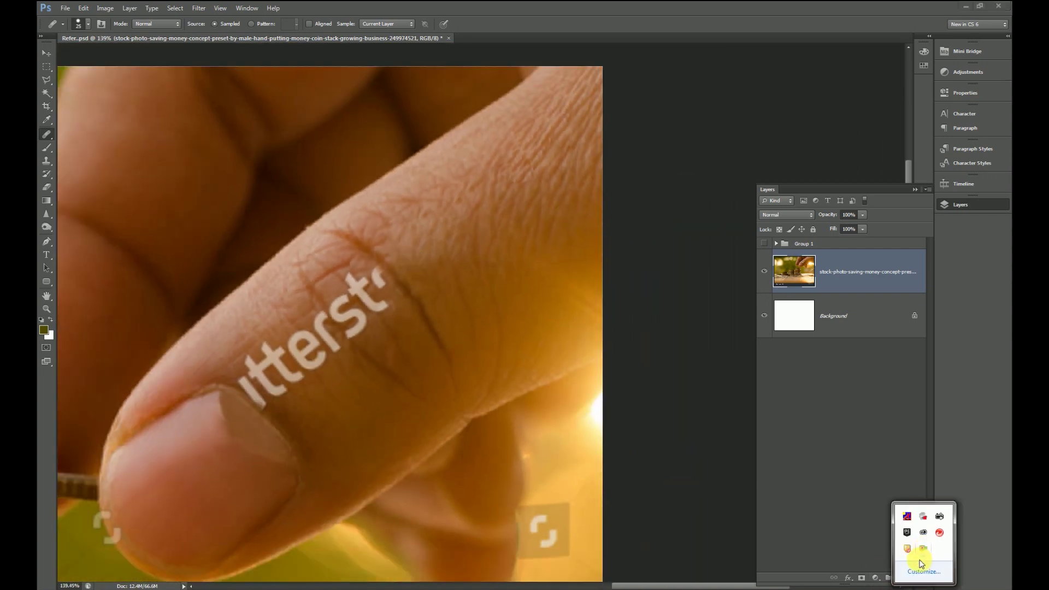
click(836, 529)
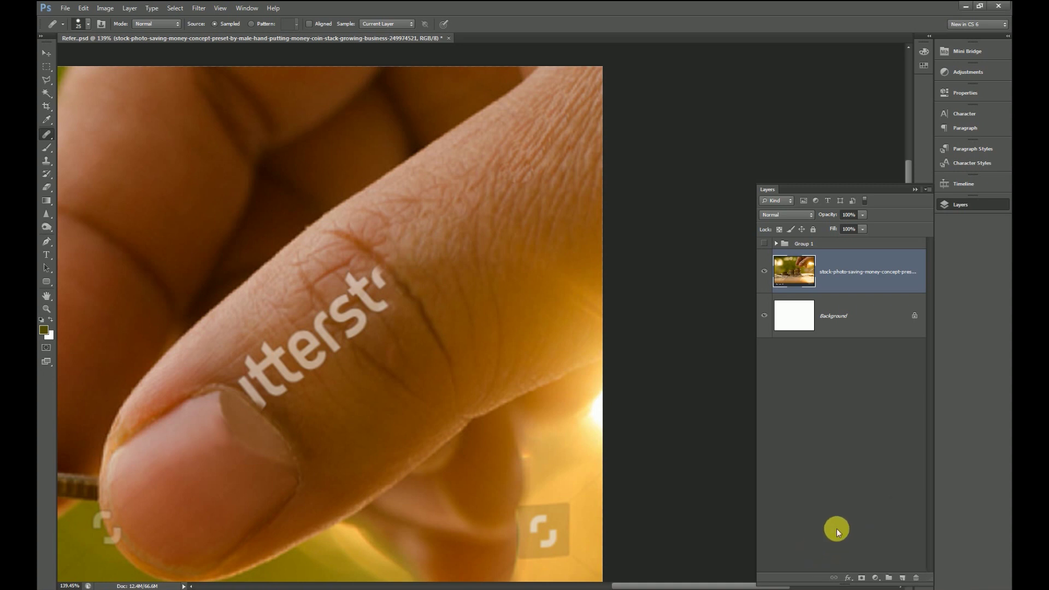
scroll(410, 548, down, 3)
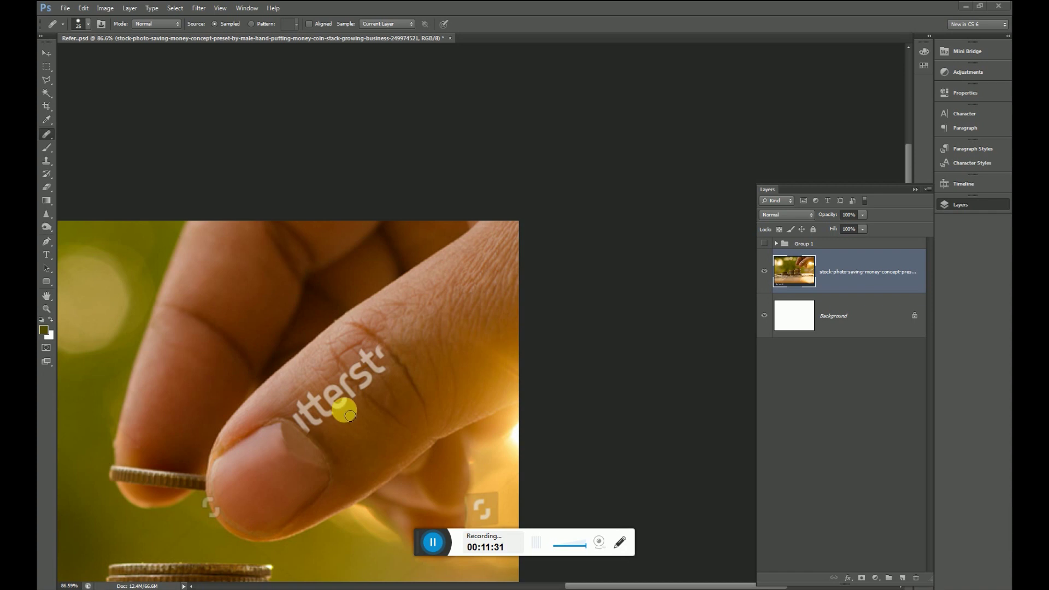
Heal away the watermark piece beside the fingertip.
scroll(348, 420, up, 2)
scroll(351, 437, up, 1)
scroll(374, 412, up, 1)
scroll(229, 453, up, 1)
scroll(229, 452, up, 4)
scroll(169, 445, up, 2)
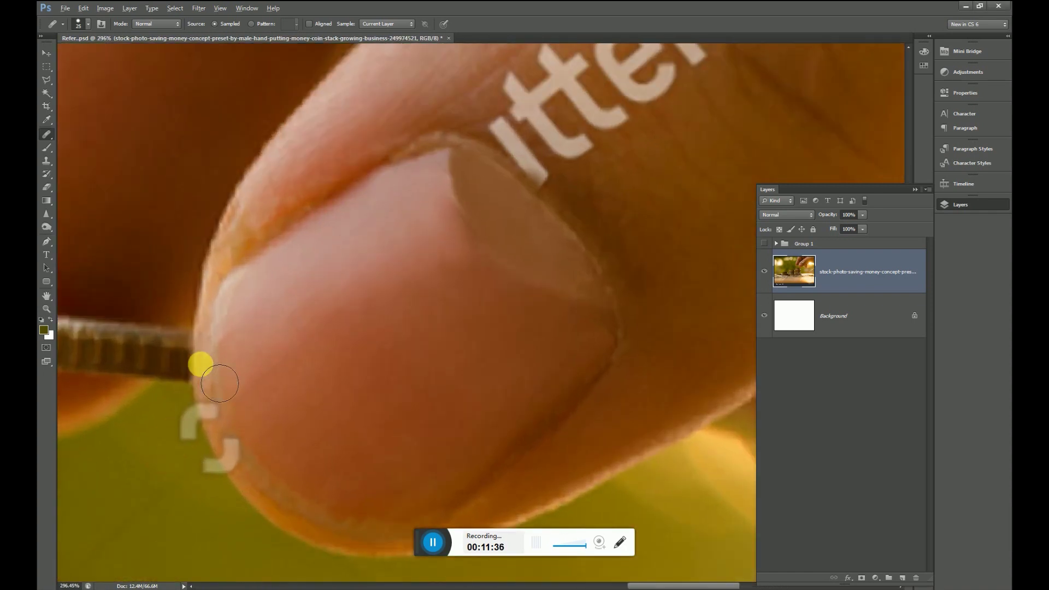
drag(166, 414, 178, 450)
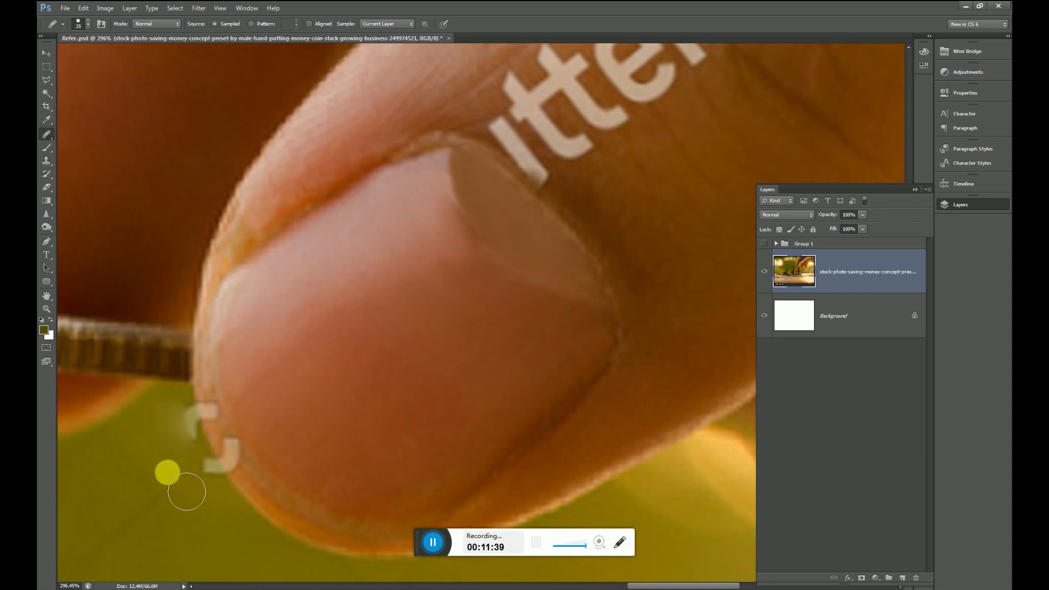
With the Clone Stamp, paint green backdrop over the remaining watermark shapes.
click(47, 161)
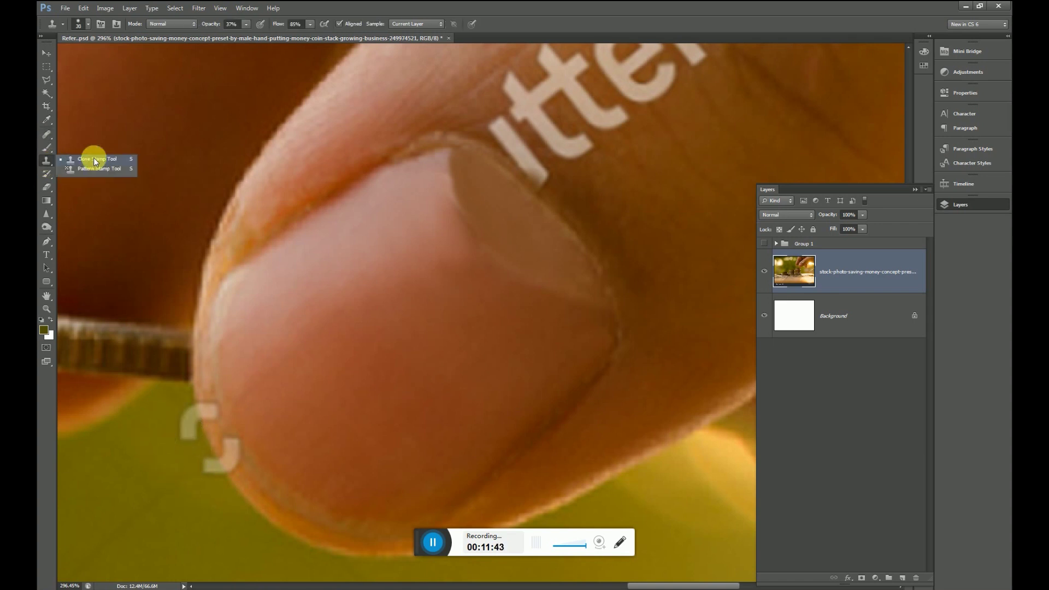
scroll(159, 435, up, 3)
drag(210, 425, 268, 544)
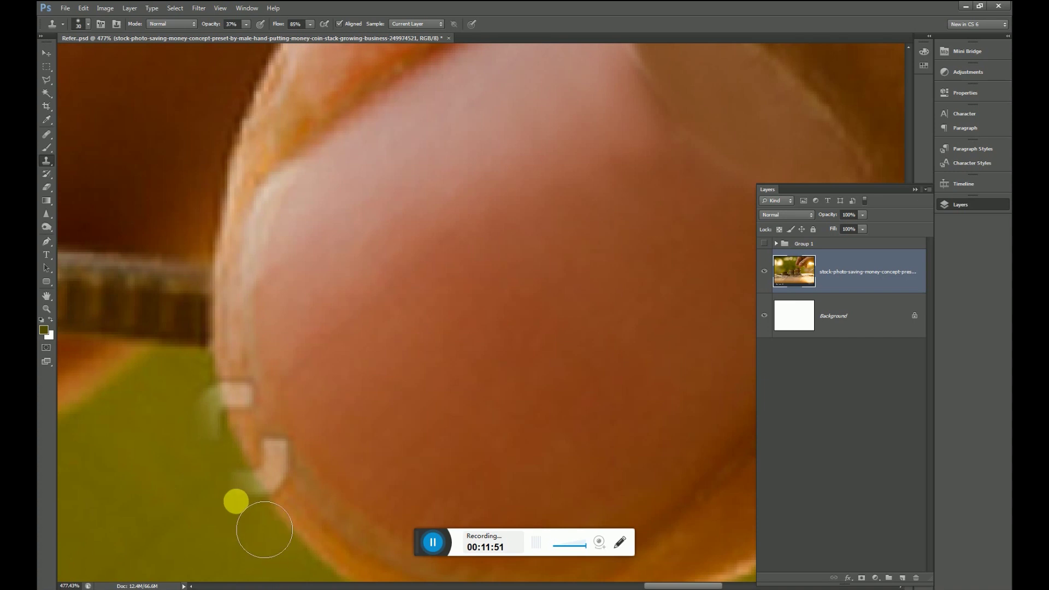
mouse_move(268, 544)
mouse_down()
mouse_move(212, 438)
mouse_move(269, 380)
mouse_up()
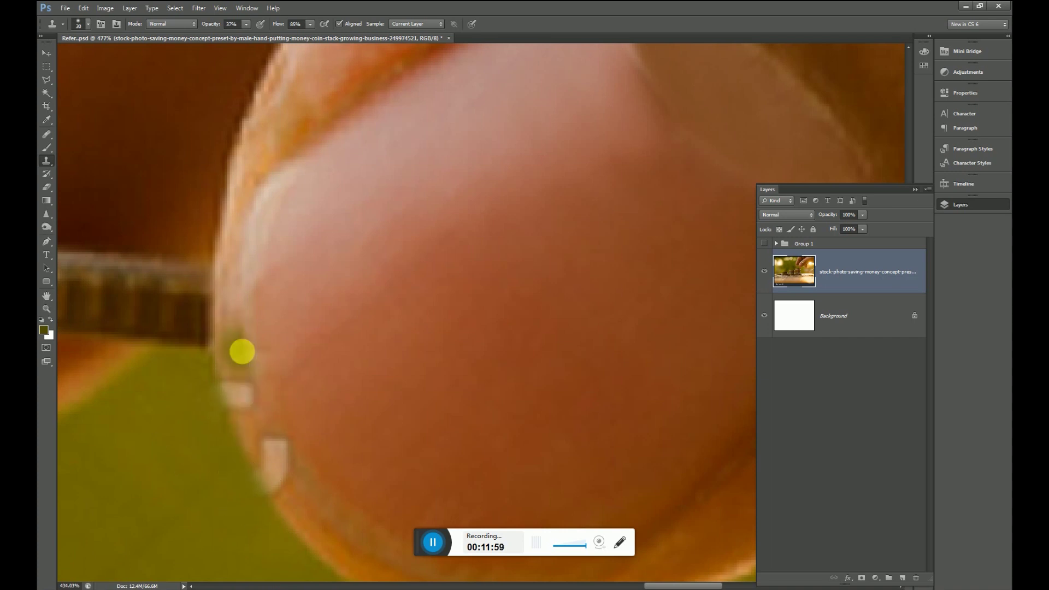
scroll(269, 380, down, 3)
scroll(316, 452, up, 2)
scroll(232, 470, down, 5)
mouse_move(433, 259)
mouse_down()
mouse_move(422, 210)
mouse_move(253, 387)
mouse_up()
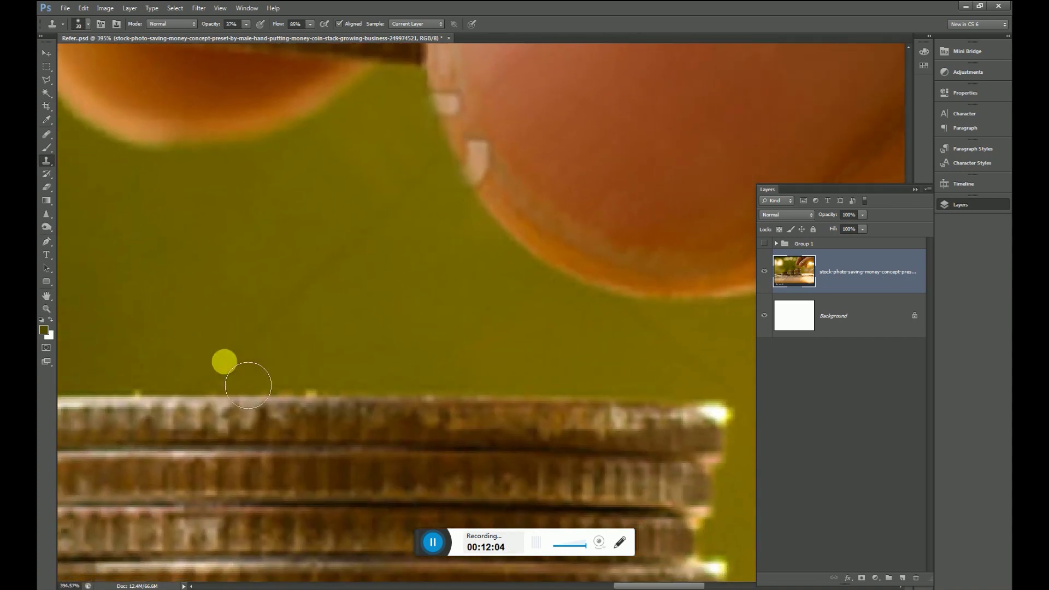
Sample clean green, undo the stray smudge, and paint over the faint watermark trace.
alt+click(372, 327)
key(ctrl+z)
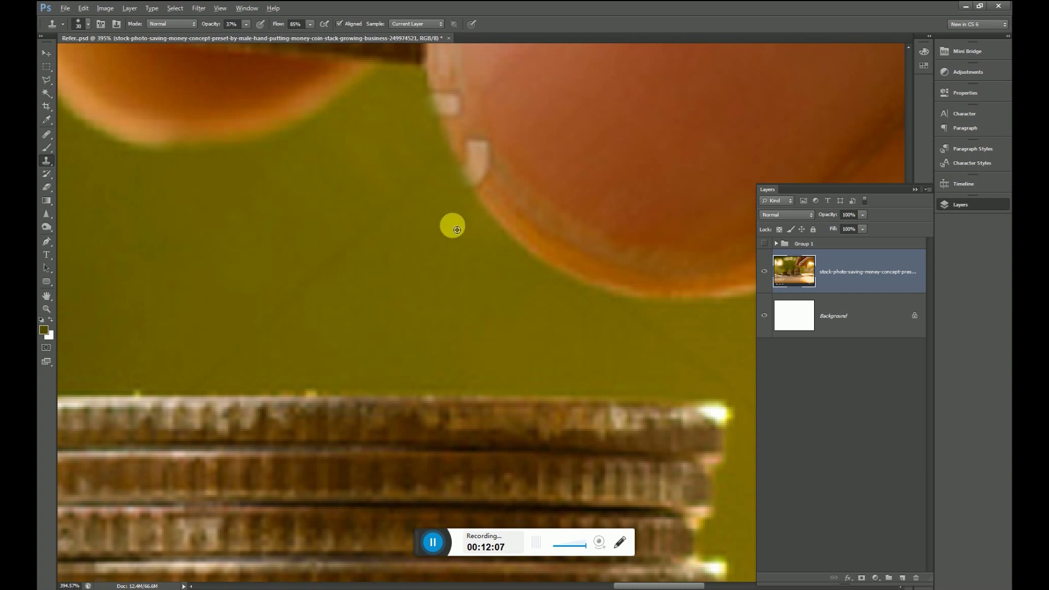
mouse_move(442, 214)
mouse_down()
mouse_move(253, 372)
mouse_move(414, 313)
mouse_up()
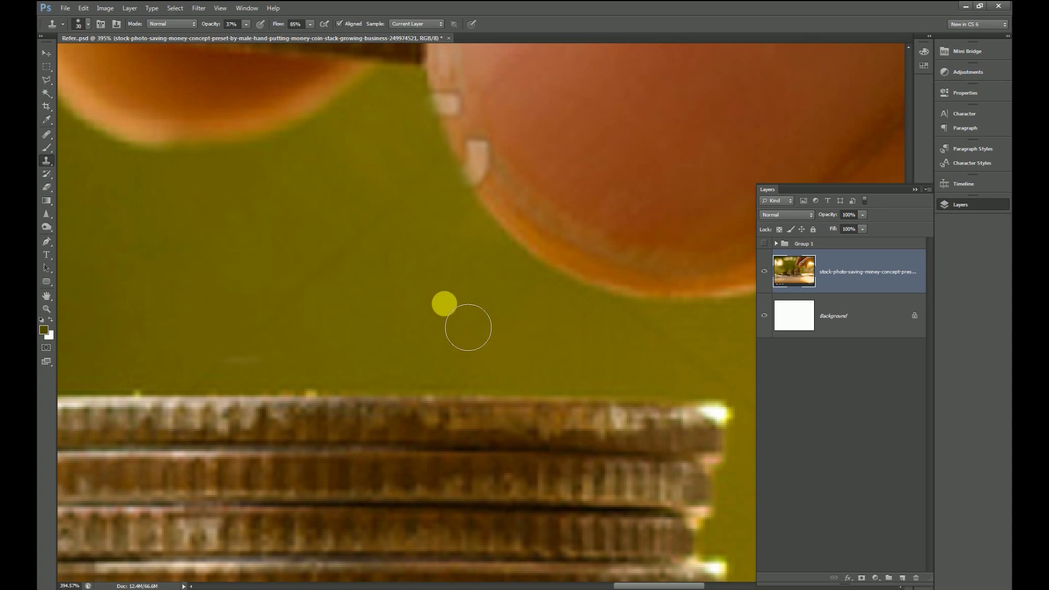
mouse_move(434, 225)
mouse_down()
mouse_move(333, 298)
mouse_move(415, 225)
mouse_move(323, 310)
mouse_move(426, 220)
mouse_move(302, 335)
mouse_move(284, 297)
mouse_move(250, 368)
mouse_move(284, 293)
mouse_move(192, 356)
mouse_move(243, 335)
mouse_up()
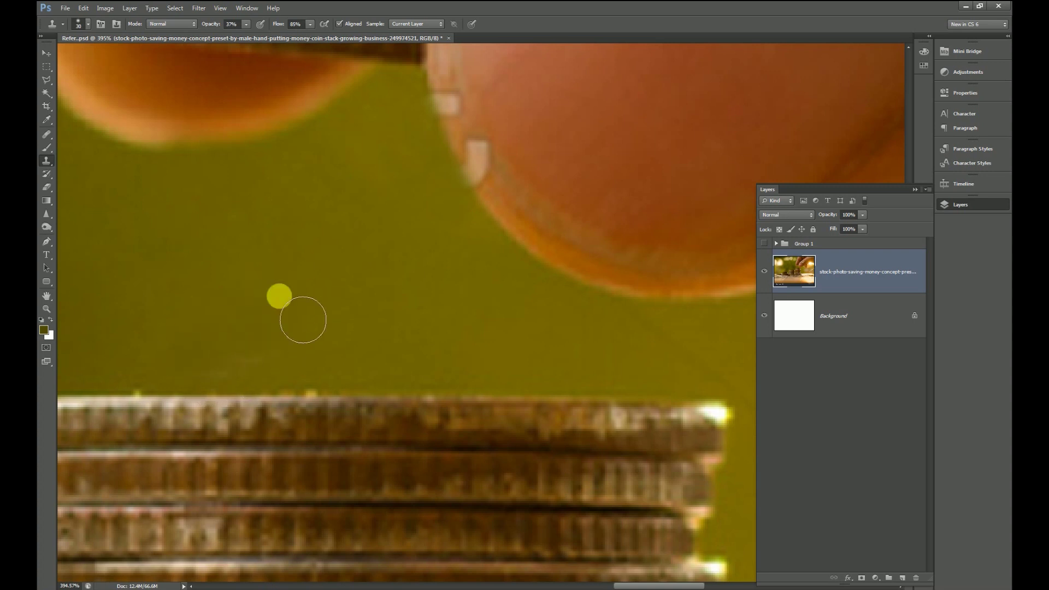
Clone clean green over the remaining faint diagonal watermark lines.
scroll(230, 317, down, 3)
scroll(219, 303, down, 4)
scroll(219, 304, down, 2)
scroll(386, 340, up, 3)
scroll(356, 298, up, 3)
scroll(356, 295, up, 3)
scroll(352, 304, down, 1)
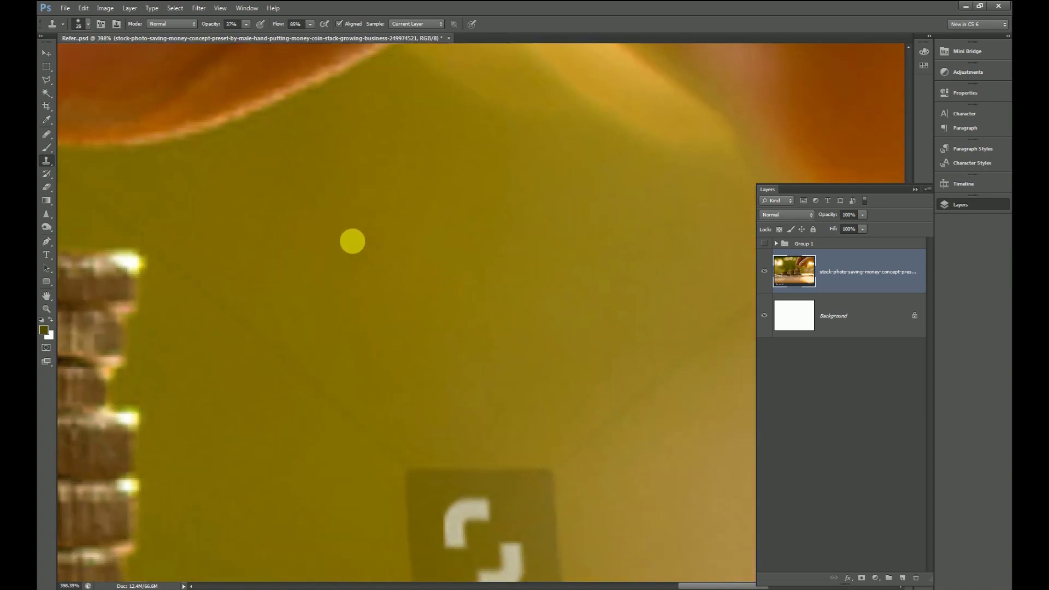
mouse_move(353, 250)
mouse_down()
mouse_move(201, 276)
mouse_move(251, 334)
mouse_up()
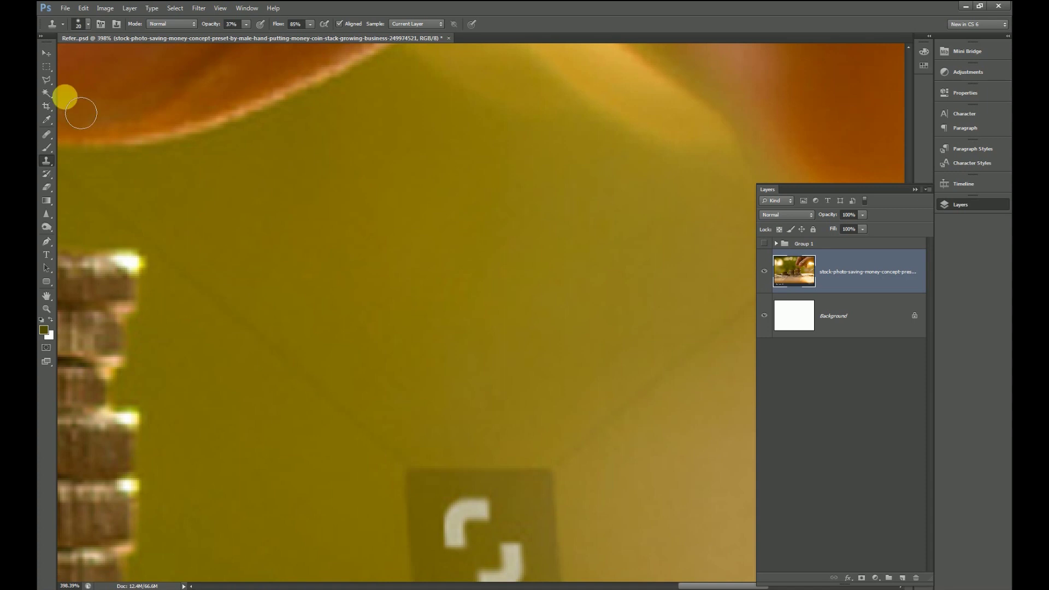
click(50, 134)
Choose the Healing Brush, zoom out to the square watermark, and pick the Rectangular Marquee.
click(99, 145)
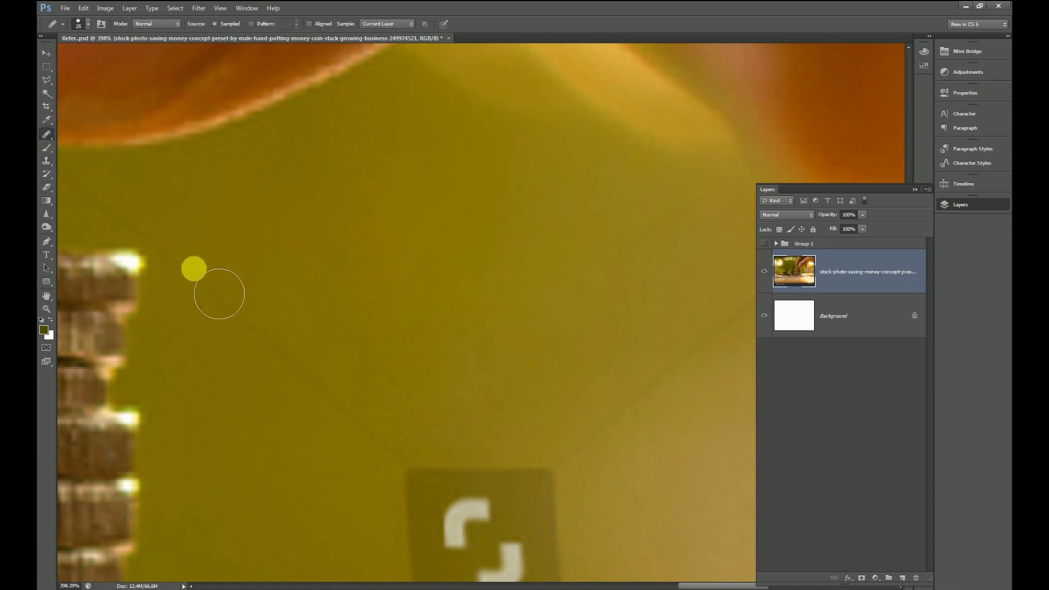
scroll(481, 186, down, 1)
scroll(481, 186, down, 2)
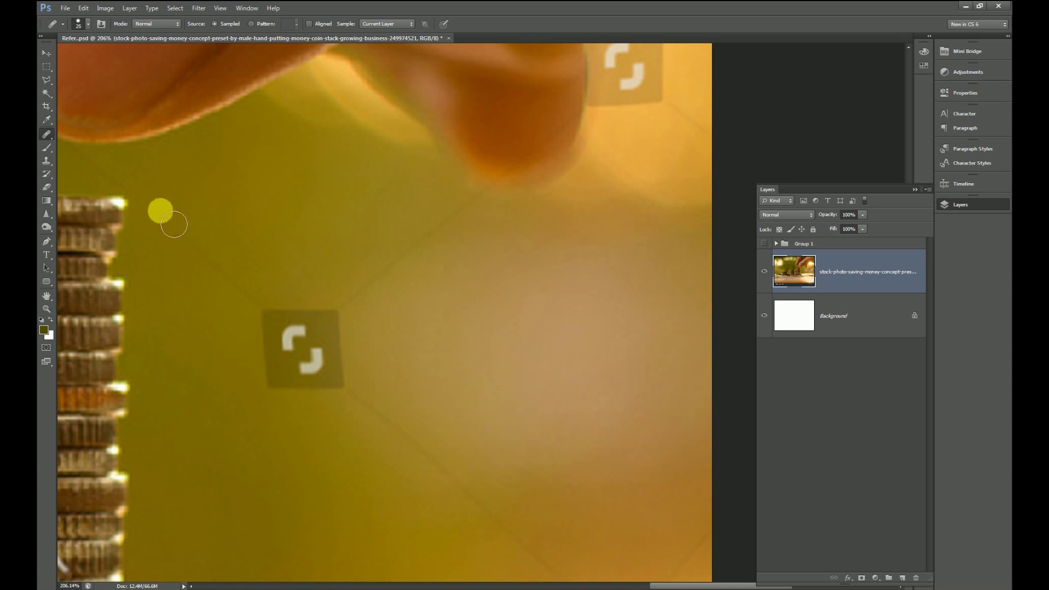
click(47, 67)
Erase the square watermark icon with a Content-Aware Fill, then deselect.
drag(252, 296, 355, 404)
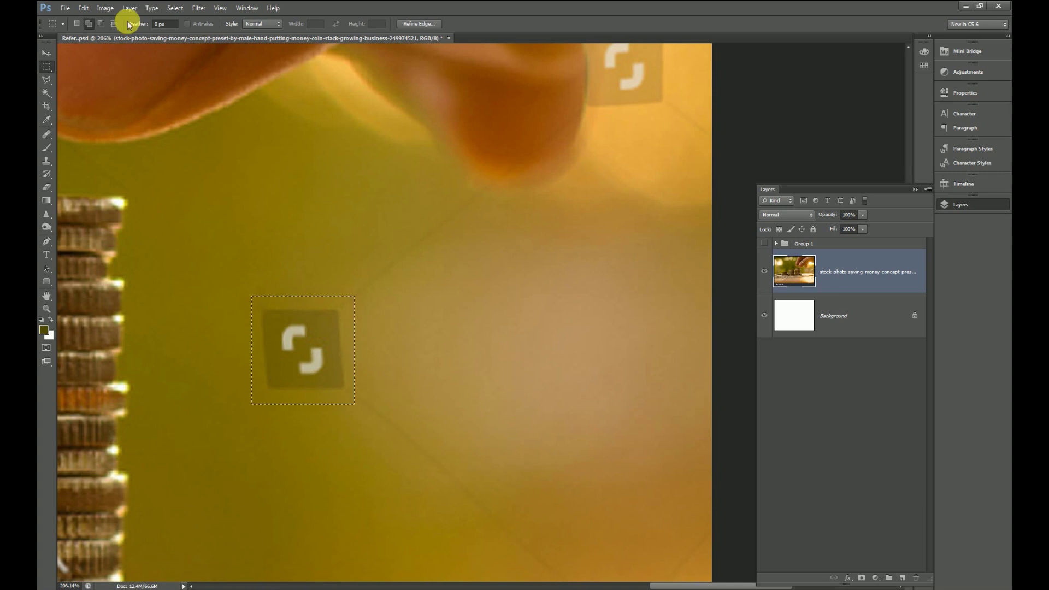
click(83, 8)
click(134, 153)
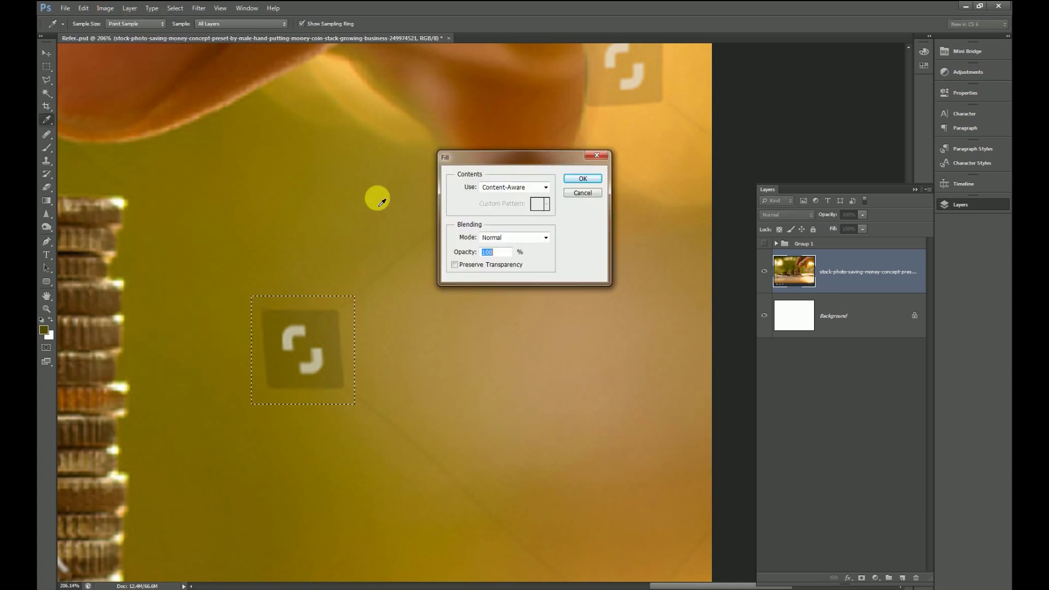
click(577, 179)
click(46, 53)
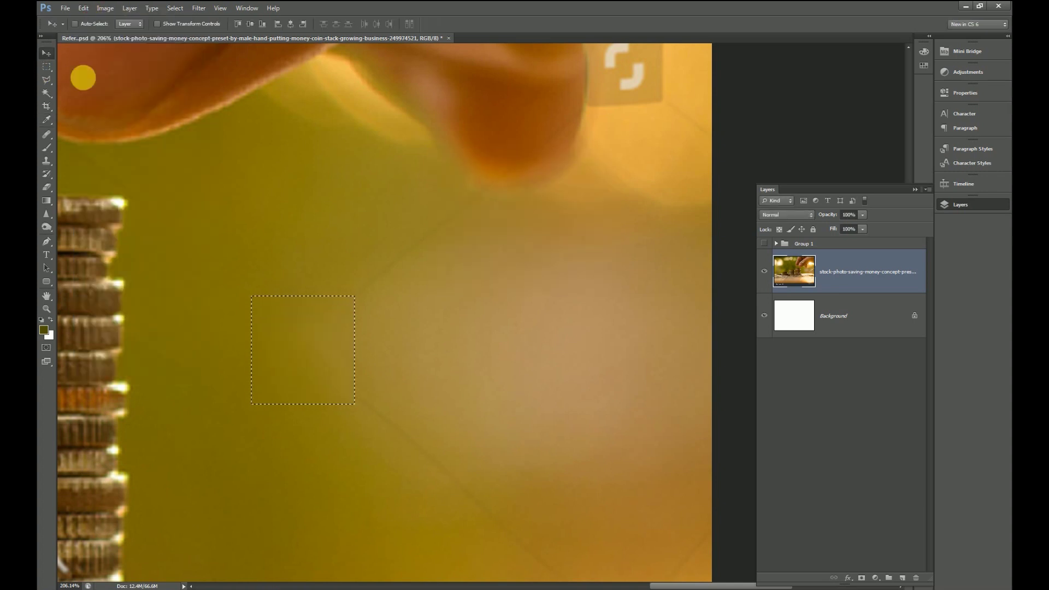
key(ctrl+d)
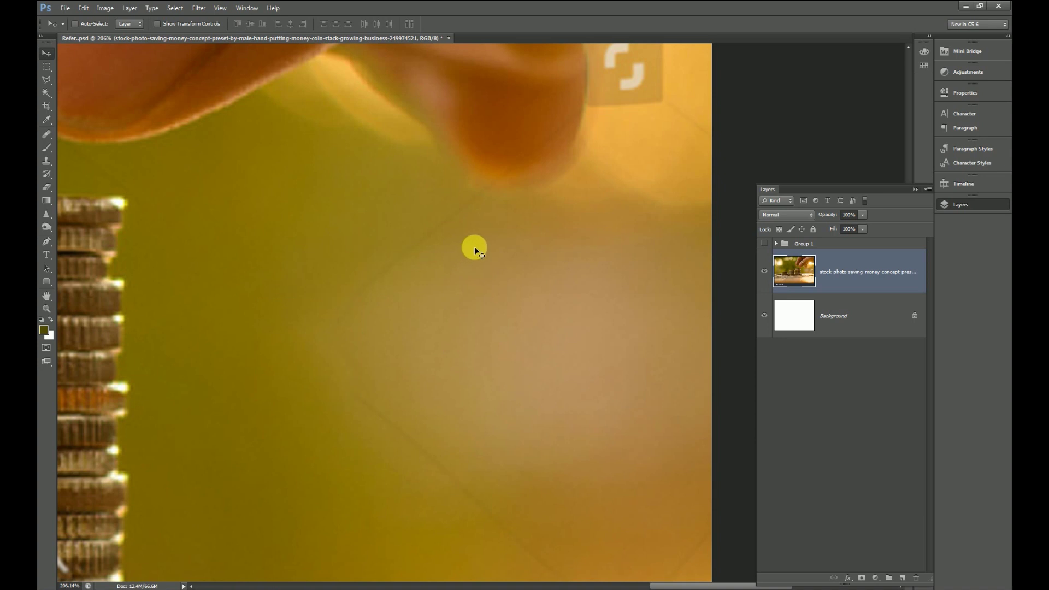
Smooth the leftover line where the icon was with the Healing Brush.
key(s)
right_click(47, 135)
click(107, 141)
drag(486, 216, 426, 364)
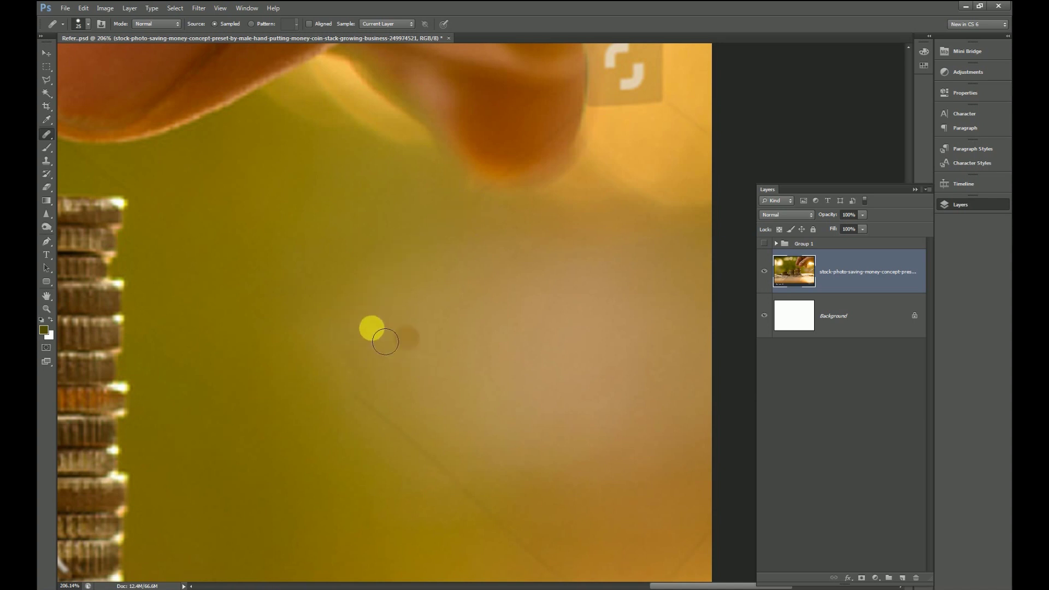
scroll(427, 354, down, 1)
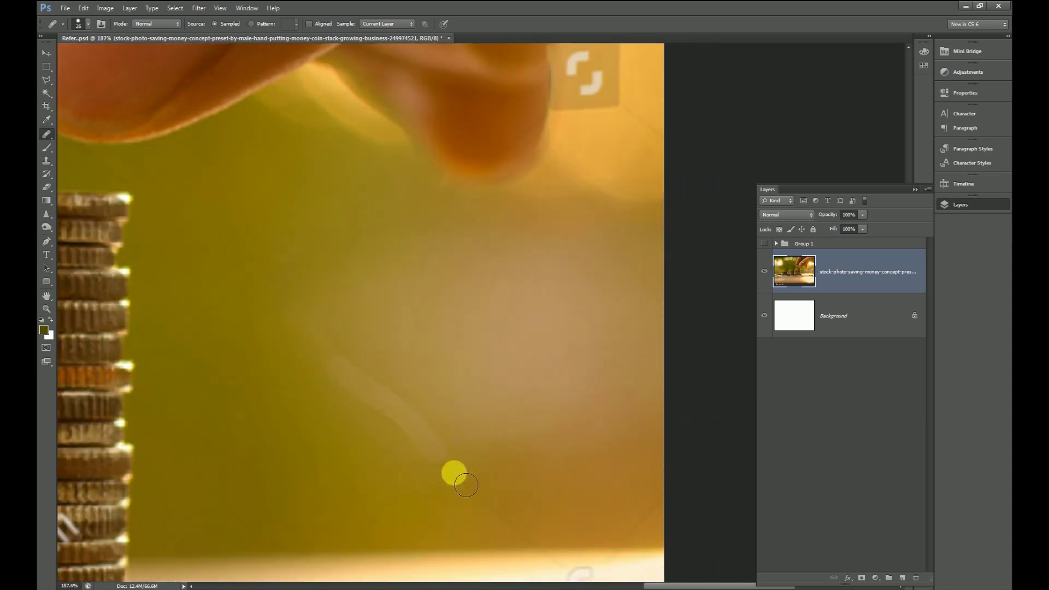
Zoom to the corner mark, pick the Clone Stamp and adjust its brush size and hardness.
scroll(337, 242, down, 2)
scroll(468, 370, down, 3)
scroll(476, 411, up, 3)
scroll(489, 377, up, 2)
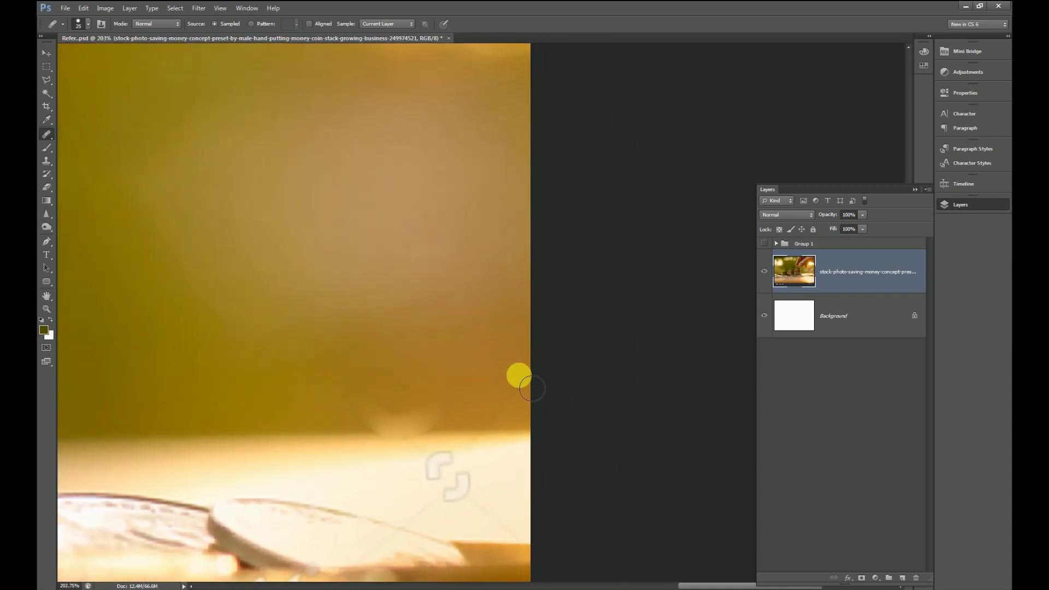
scroll(415, 382, up, 2)
scroll(420, 410, up, 1)
click(47, 161)
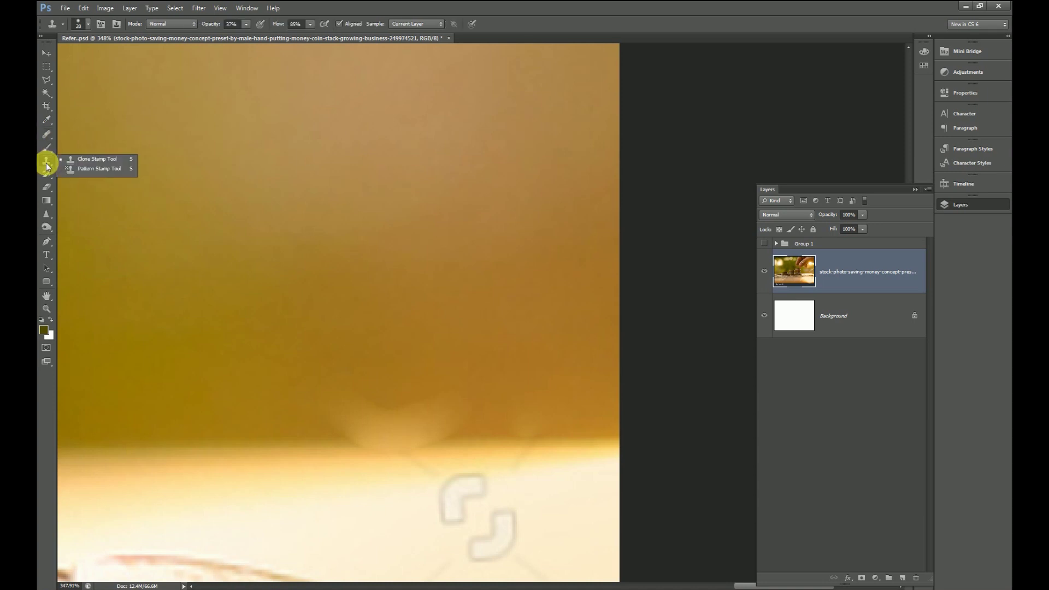
scroll(352, 410, up, 2)
drag(359, 341, 374, 263)
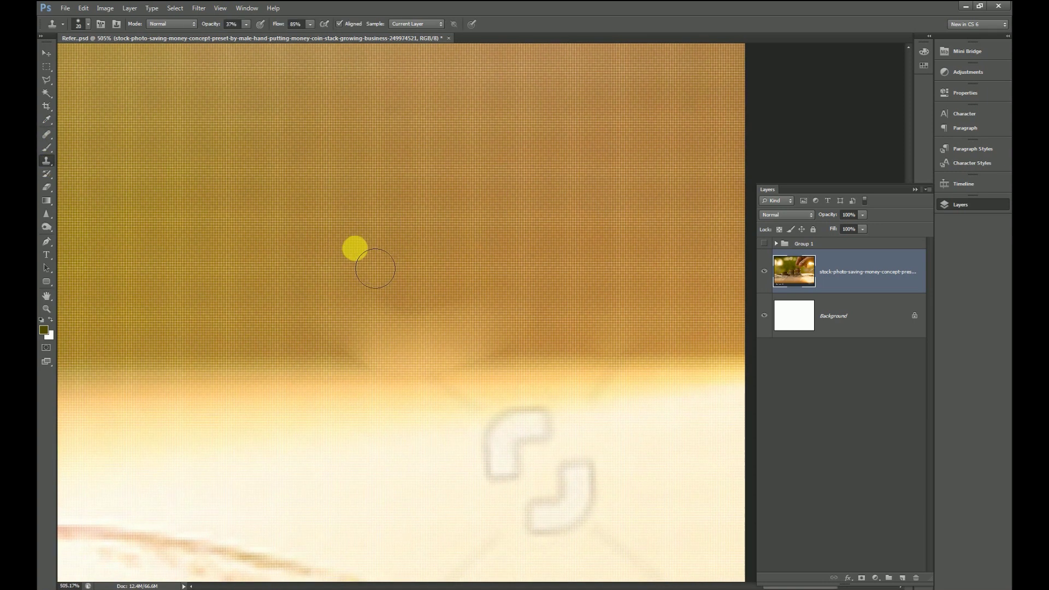
scroll(378, 254, up, 1)
right_click(377, 253)
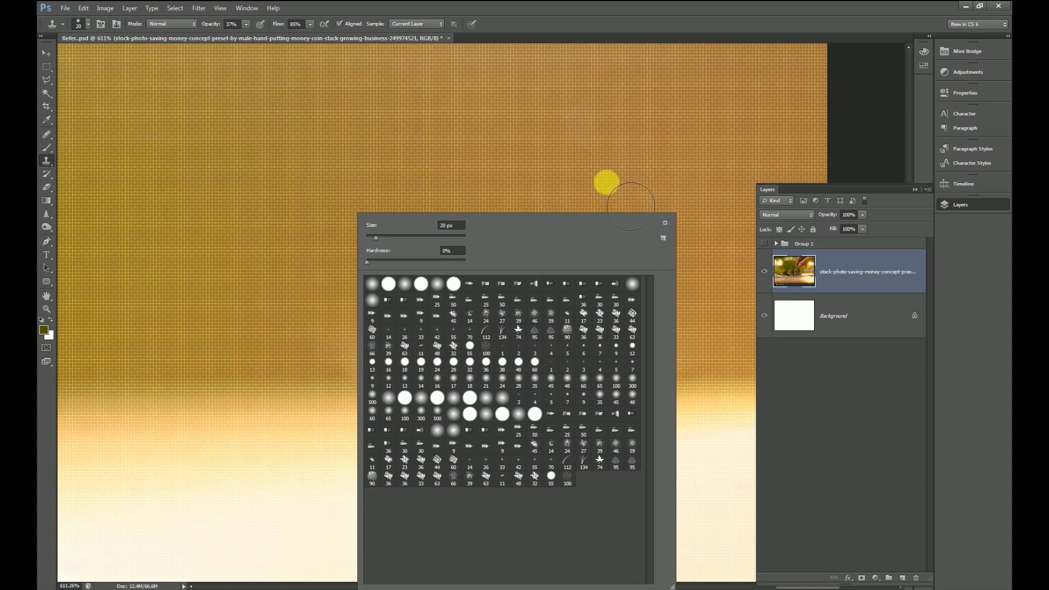
click(664, 224)
click(46, 53)
Clone over the bracket mark and faint lines along the coin edge, then check the result.
scroll(380, 162, down, 2)
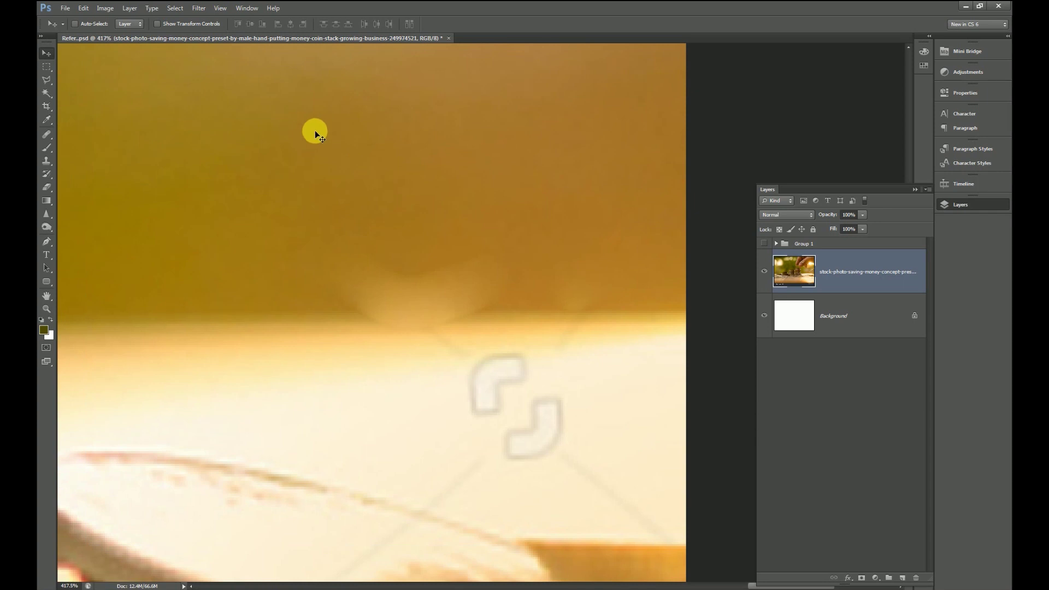
key(s)
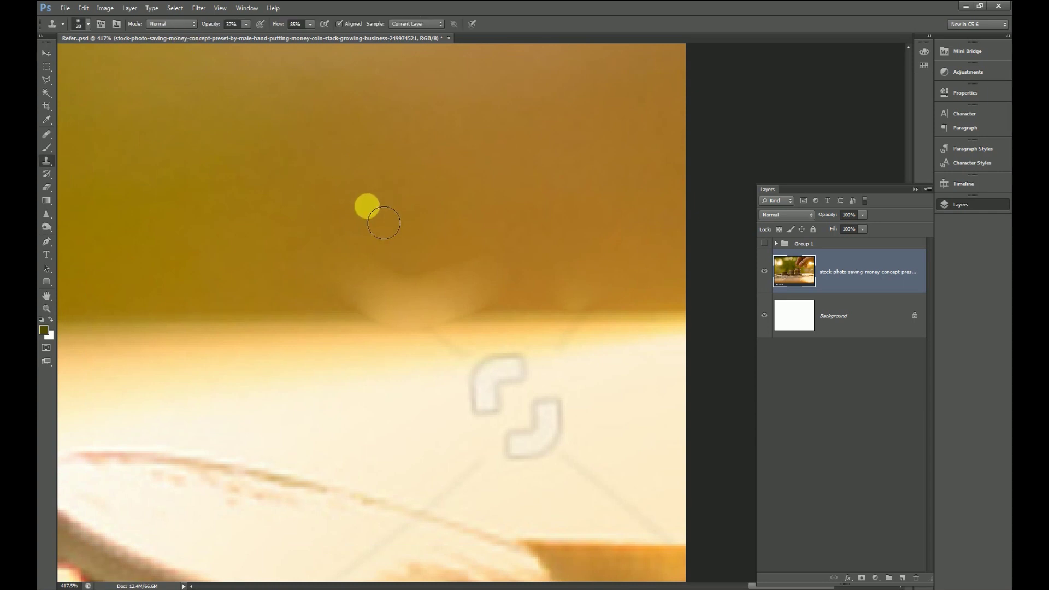
scroll(361, 227, up, 1)
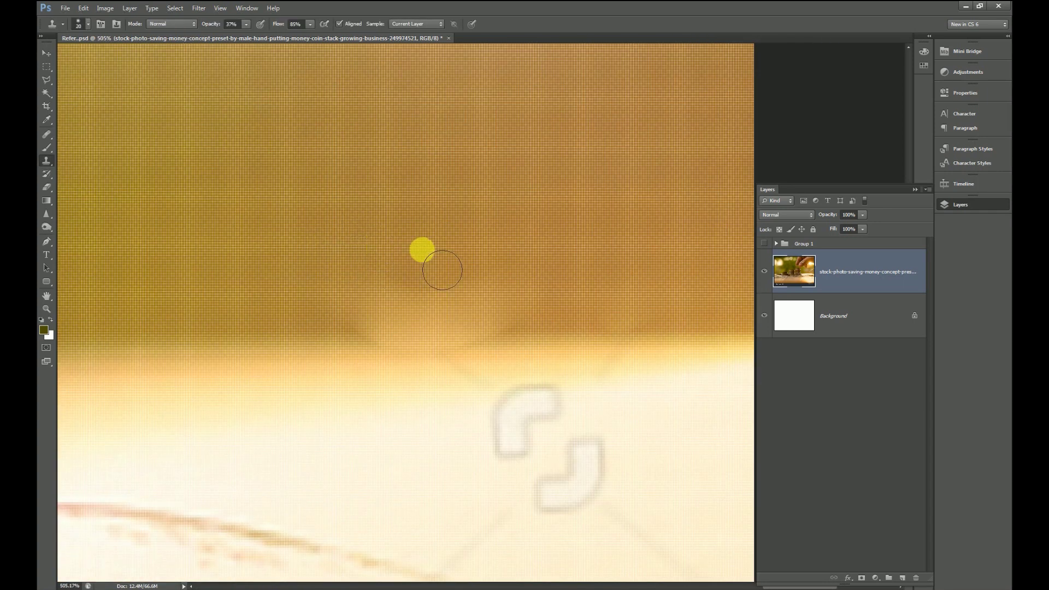
drag(461, 309, 322, 345)
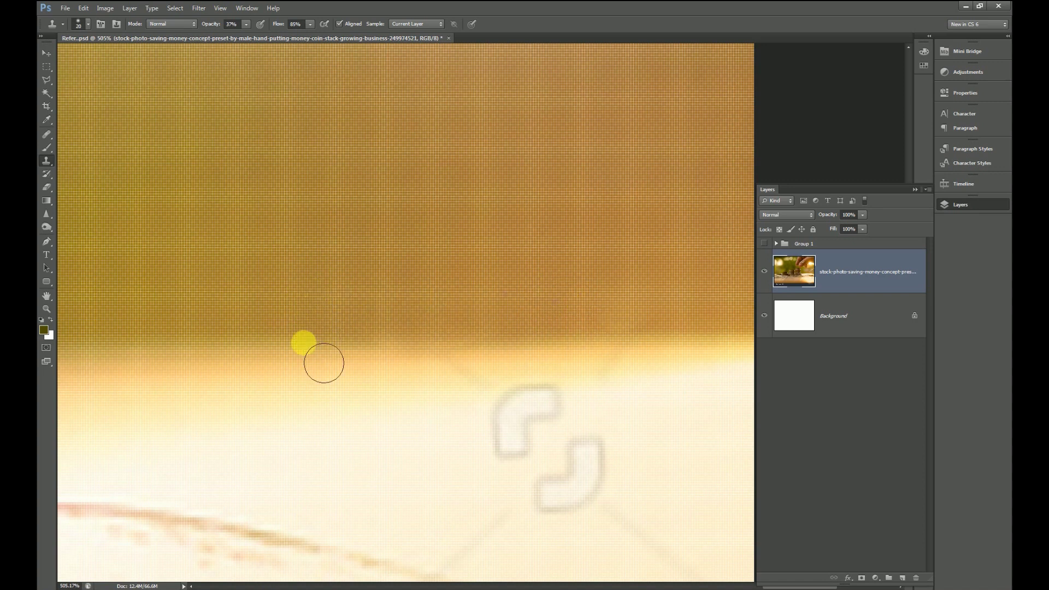
scroll(339, 284, down, 1)
scroll(485, 311, down, 1)
drag(542, 297, 452, 310)
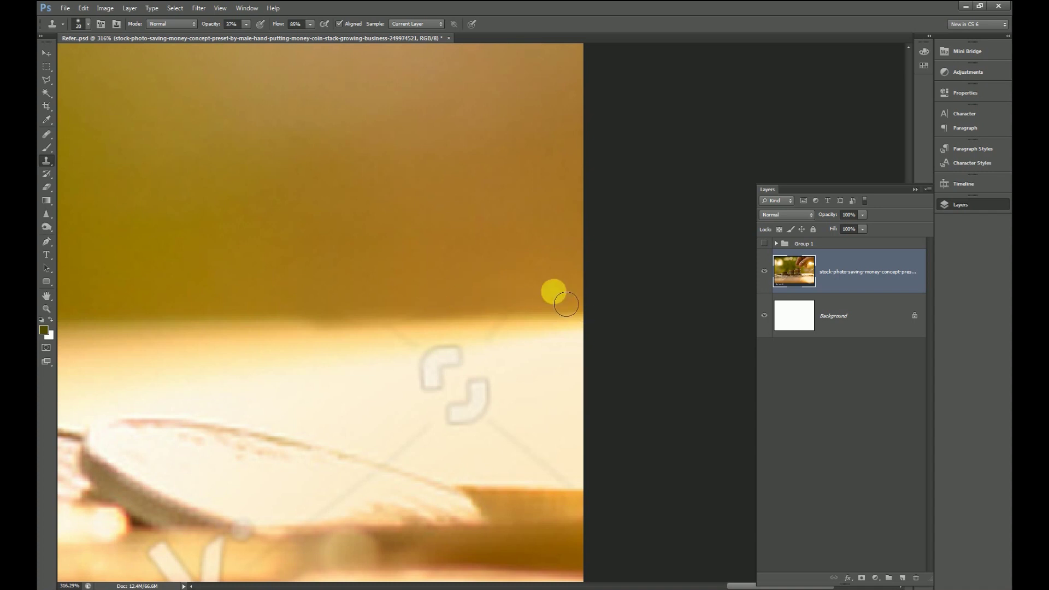
scroll(550, 349, up, 1)
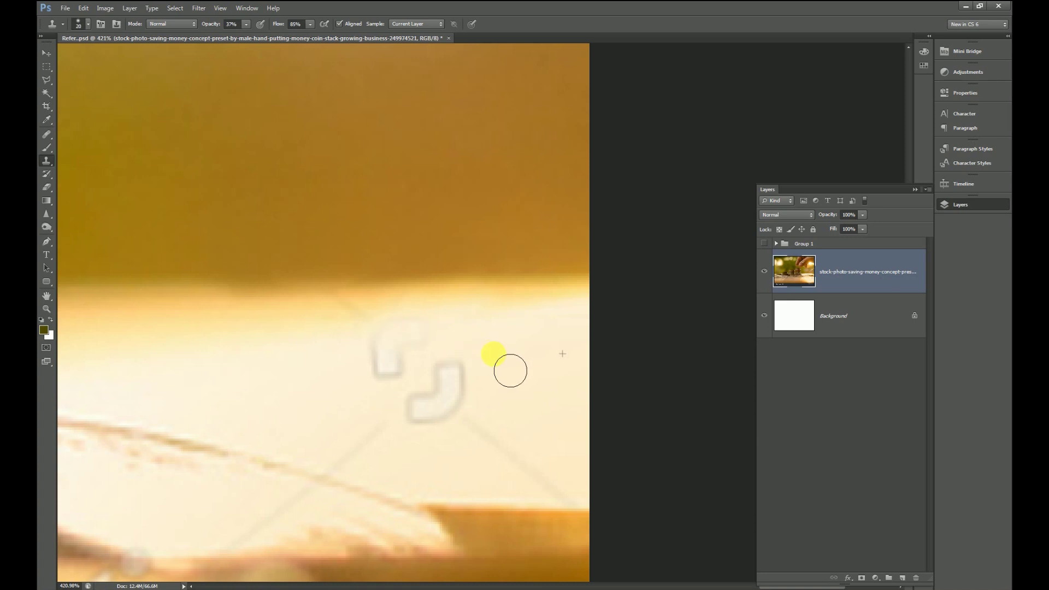
scroll(495, 388, up, 1)
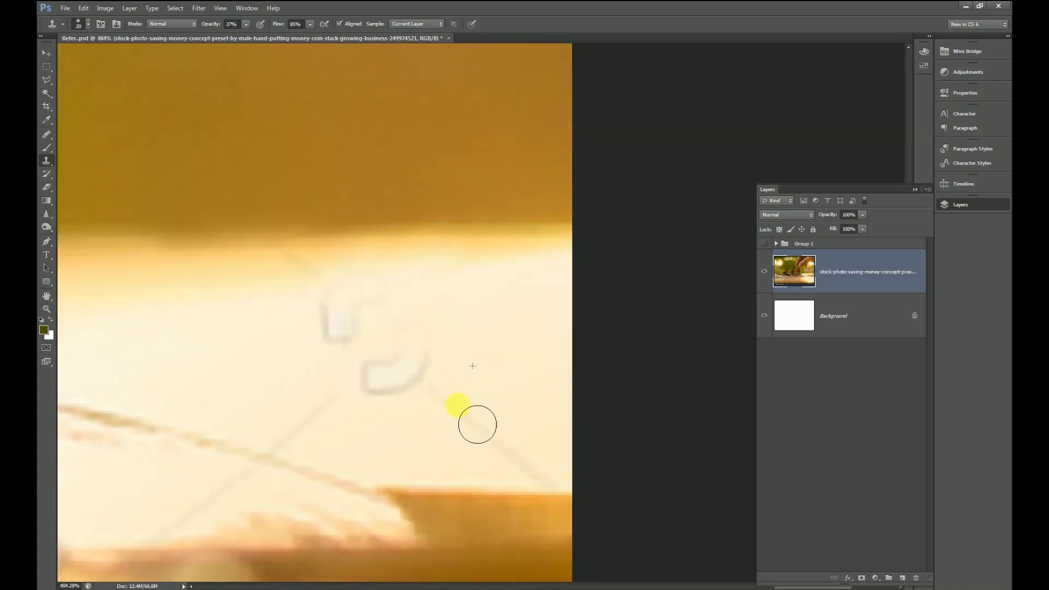
scroll(555, 431, up, 2)
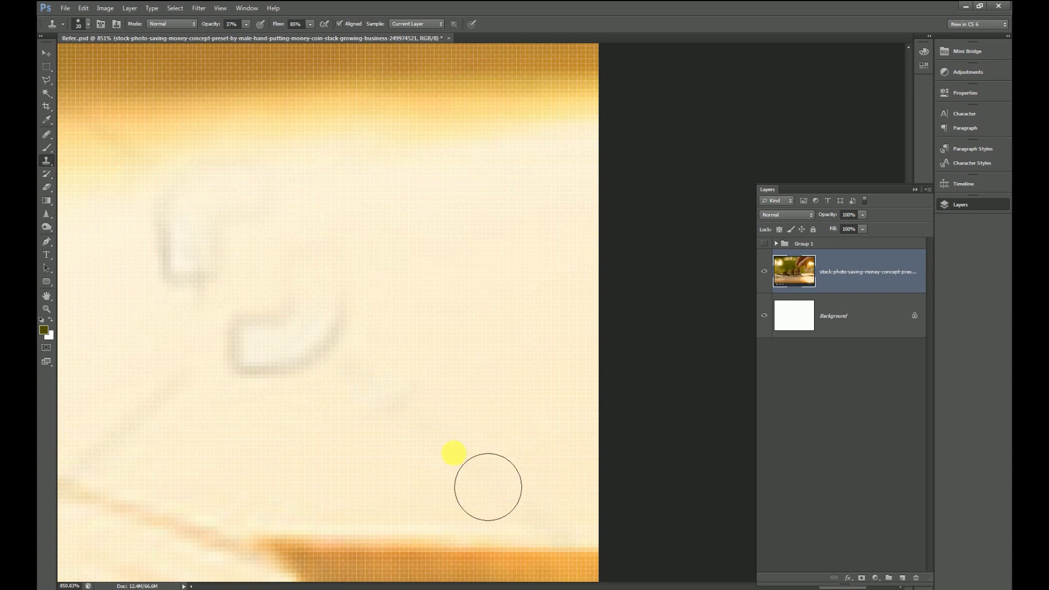
scroll(440, 321, down, 2)
scroll(312, 293, down, 2)
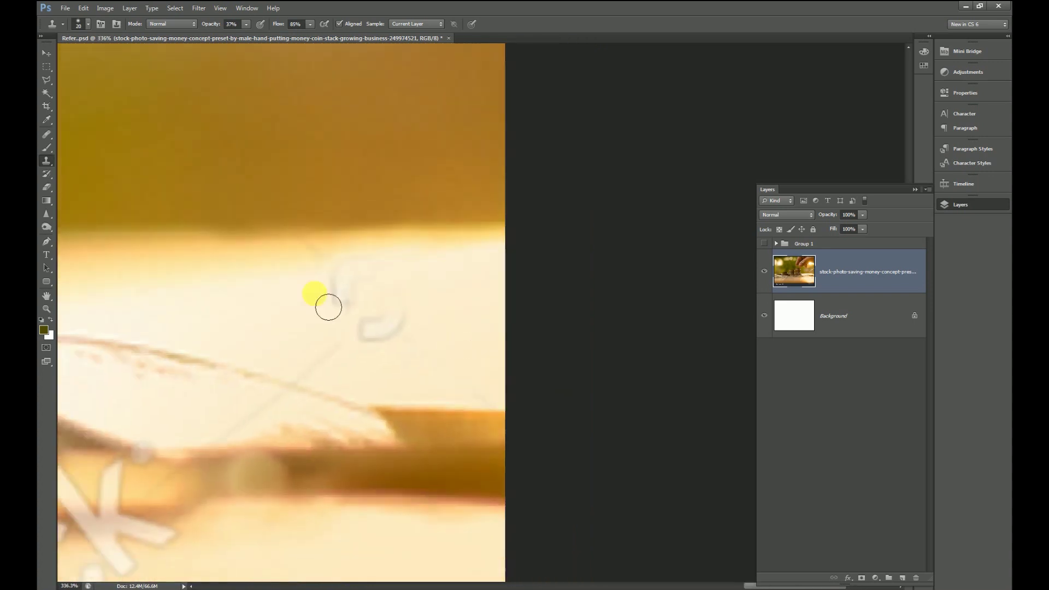
scroll(240, 251, up, 2)
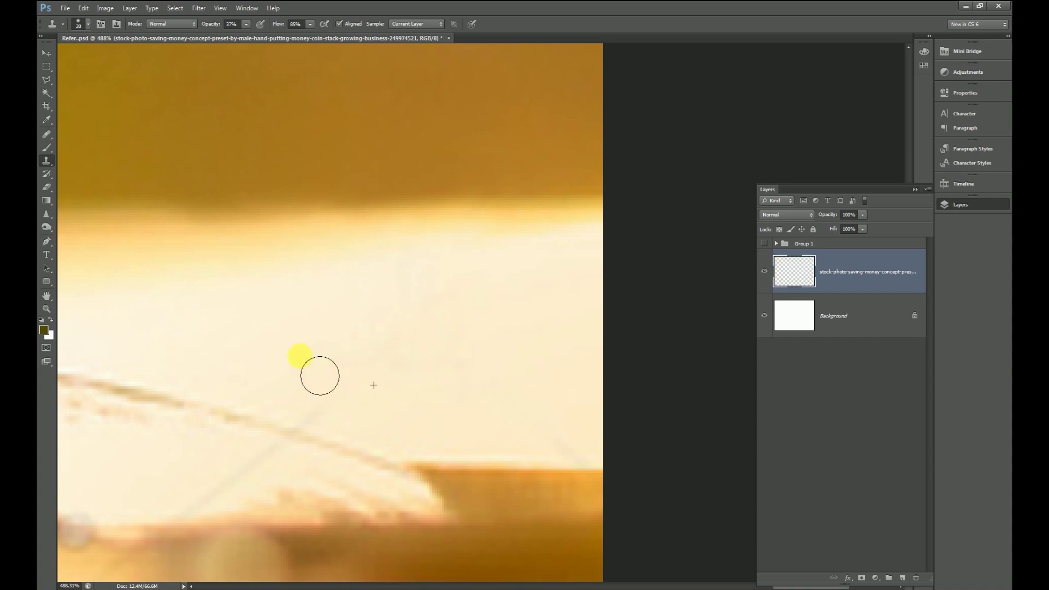
scroll(328, 356, down, 2)
scroll(382, 311, down, 2)
scroll(400, 311, down, 2)
Heal away the 'ham' letters of Singkham and the white dots above them.
scroll(399, 311, down, 2)
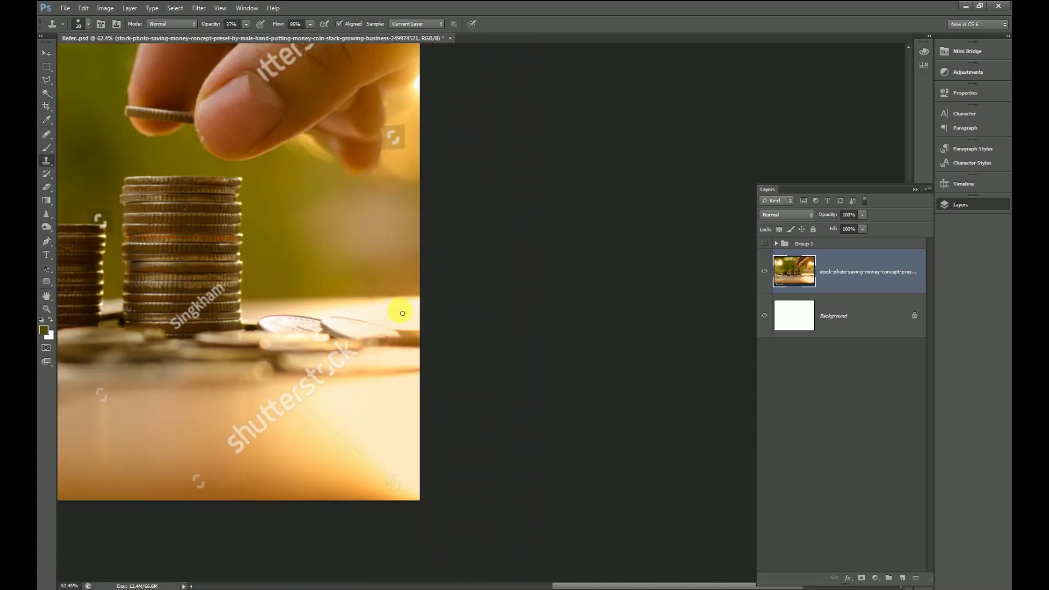
scroll(412, 316, down, 2)
scroll(459, 165, up, 2)
scroll(445, 274, up, 3)
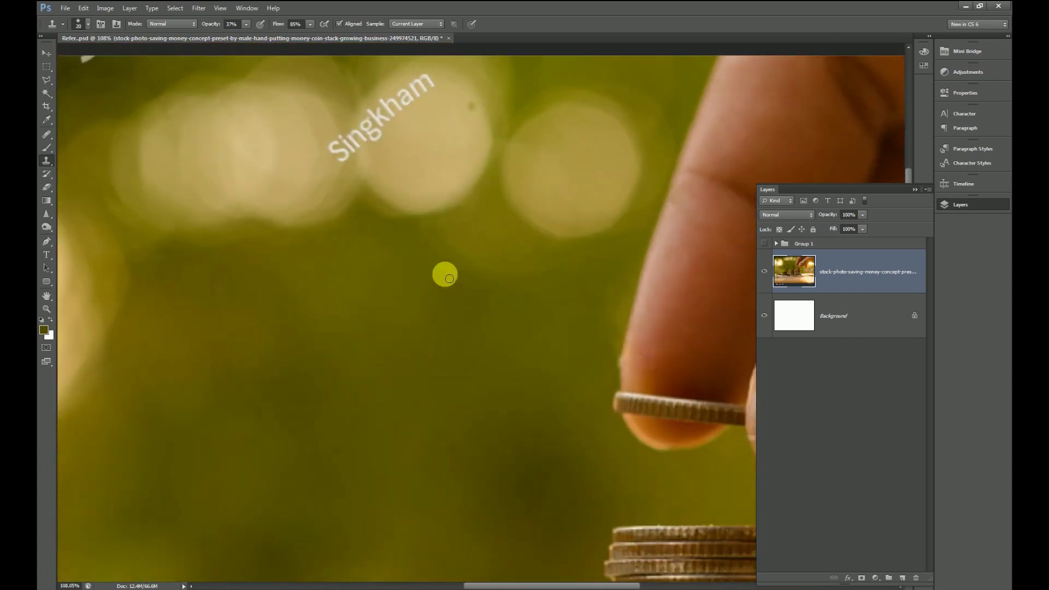
scroll(455, 192, up, 2)
scroll(458, 218, up, 2)
right_click(47, 135)
click(89, 146)
mouse_move(456, 218)
mouse_down()
mouse_move(382, 203)
mouse_move(344, 215)
mouse_move(310, 253)
mouse_move(294, 300)
mouse_up()
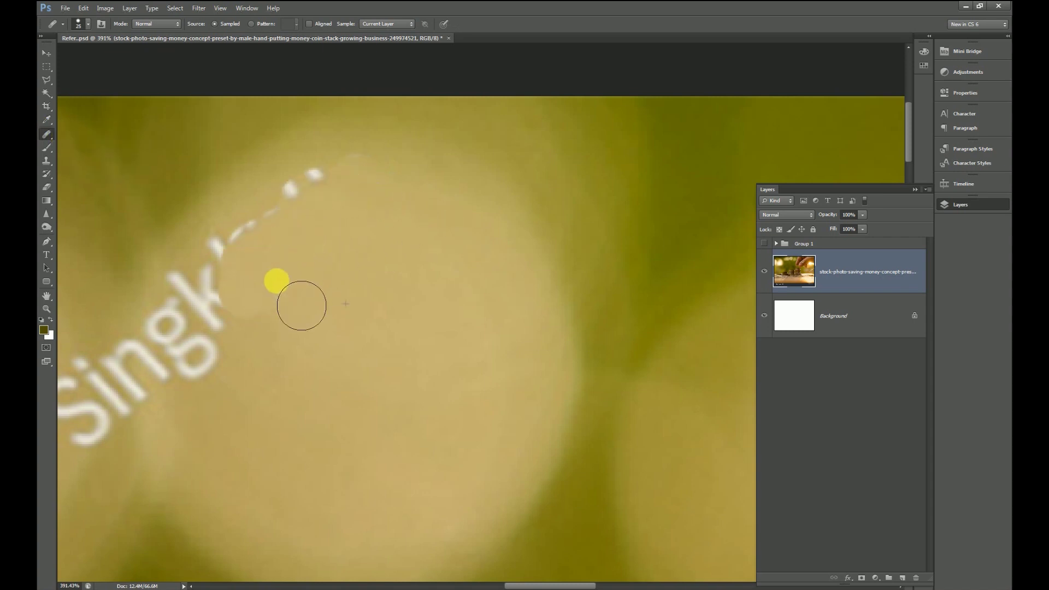
mouse_move(350, 175)
mouse_down()
mouse_move(323, 215)
mouse_move(273, 247)
mouse_move(257, 290)
mouse_up()
Try a lasso selection and Content-Aware Fill over the exclamation mark, then undo it.
scroll(431, 323, down, 2)
scroll(422, 254, down, 1)
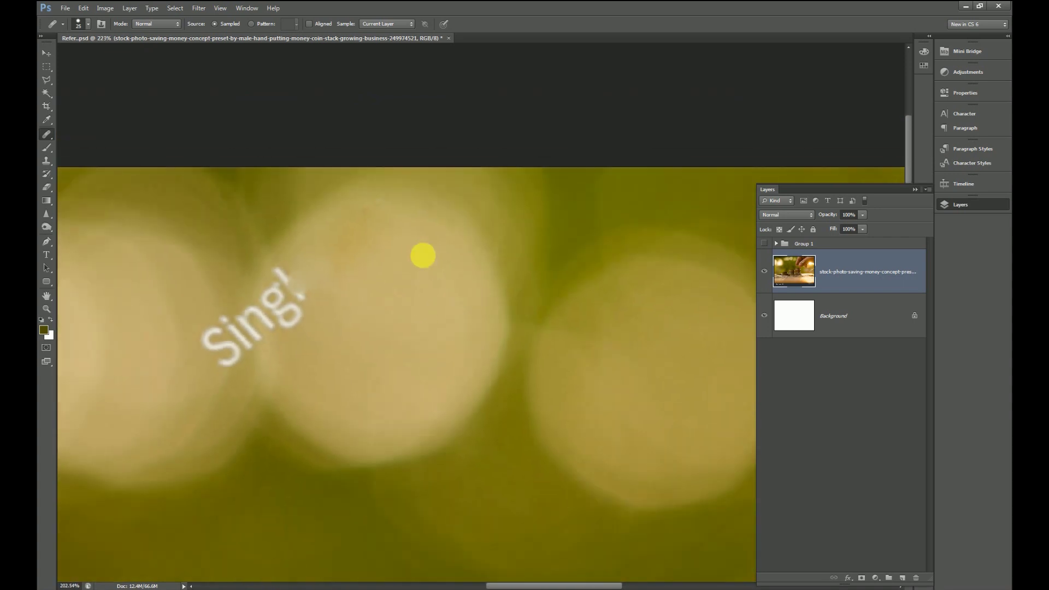
scroll(425, 259, down, 1)
scroll(245, 387, up, 1)
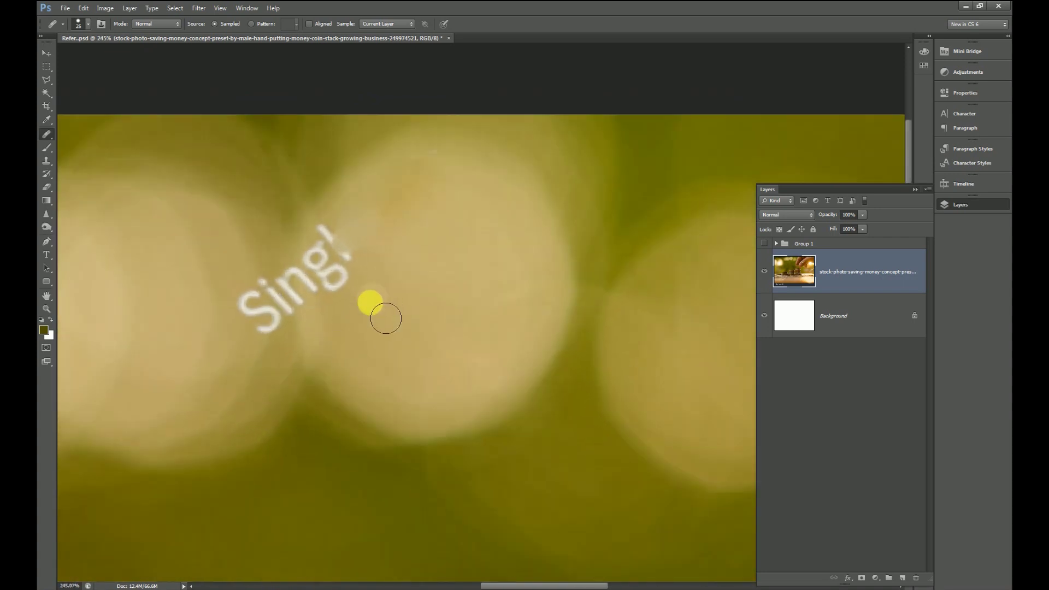
click(47, 66)
scroll(354, 265, up, 1)
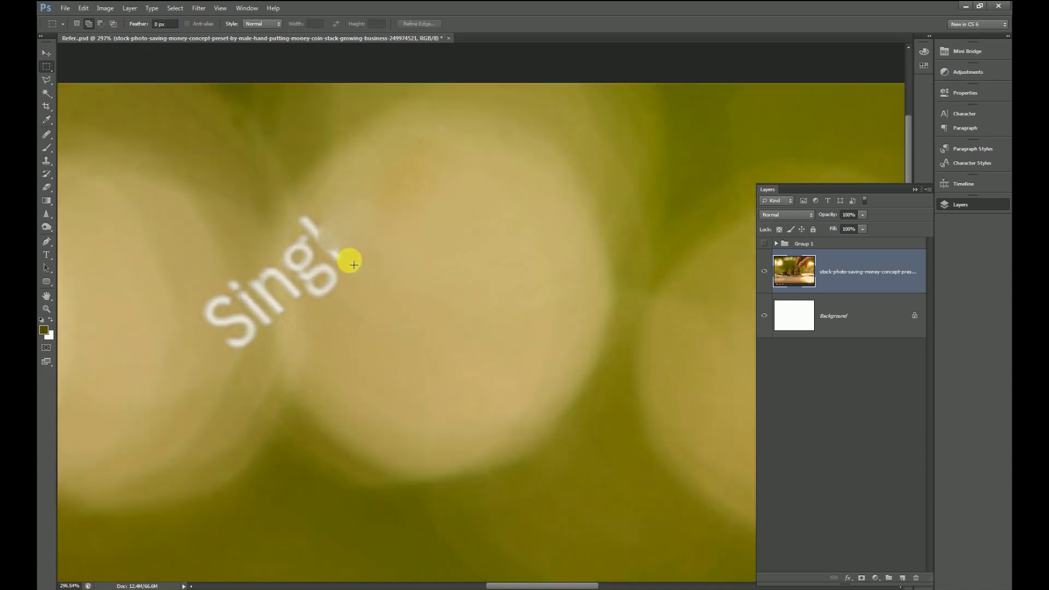
right_click(46, 80)
click(88, 77)
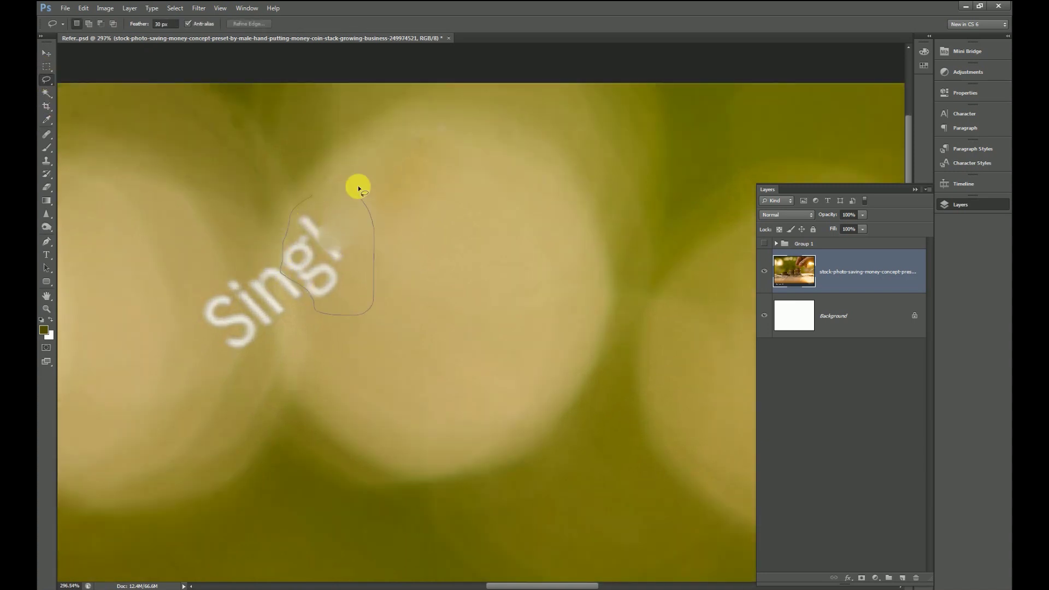
drag(350, 197, 293, 218)
drag(361, 185, 229, 229)
click(173, 9)
click(91, 154)
click(589, 172)
key(ctrl+z)
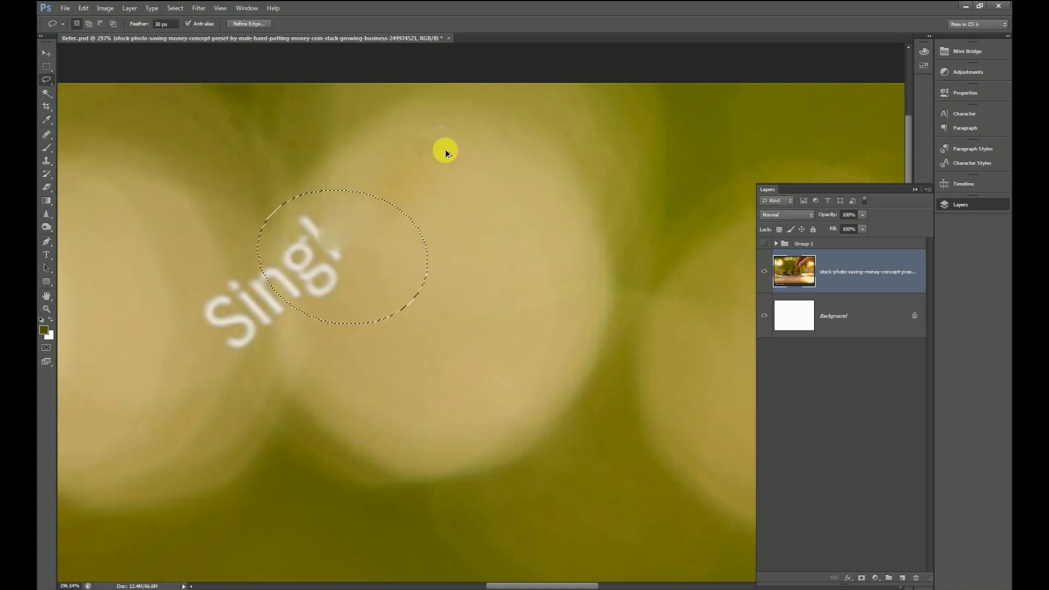
Clone Stamp over the exclamation mark and 'g', leaving only 'Sin'.
scroll(398, 267, up, 1)
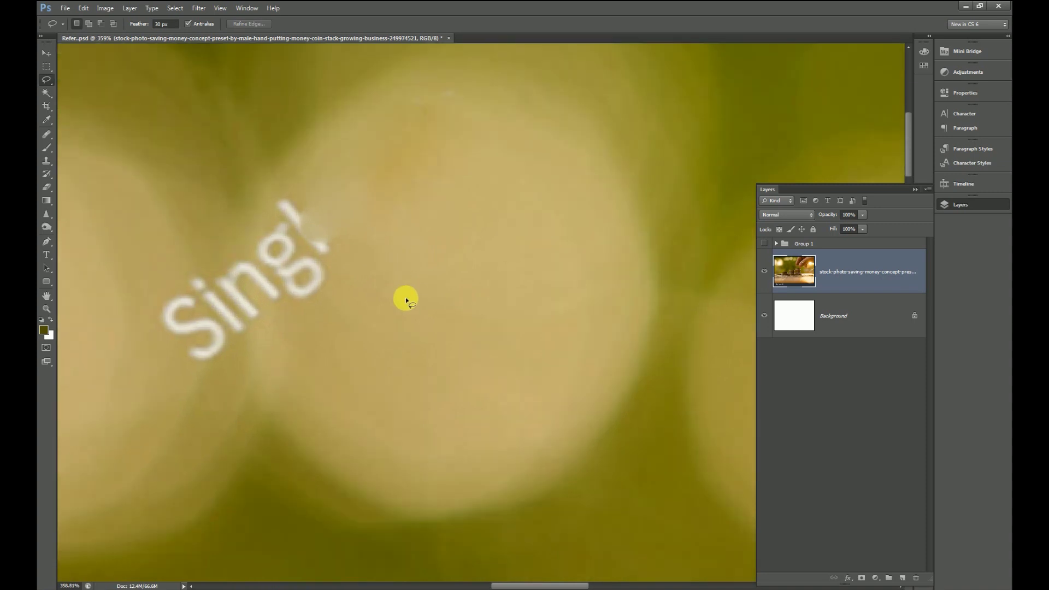
key(s)
drag(331, 303, 307, 234)
mouse_move(310, 302)
mouse_down()
mouse_move(335, 271)
mouse_move(279, 257)
mouse_move(297, 251)
mouse_move(315, 220)
mouse_move(283, 293)
mouse_up()
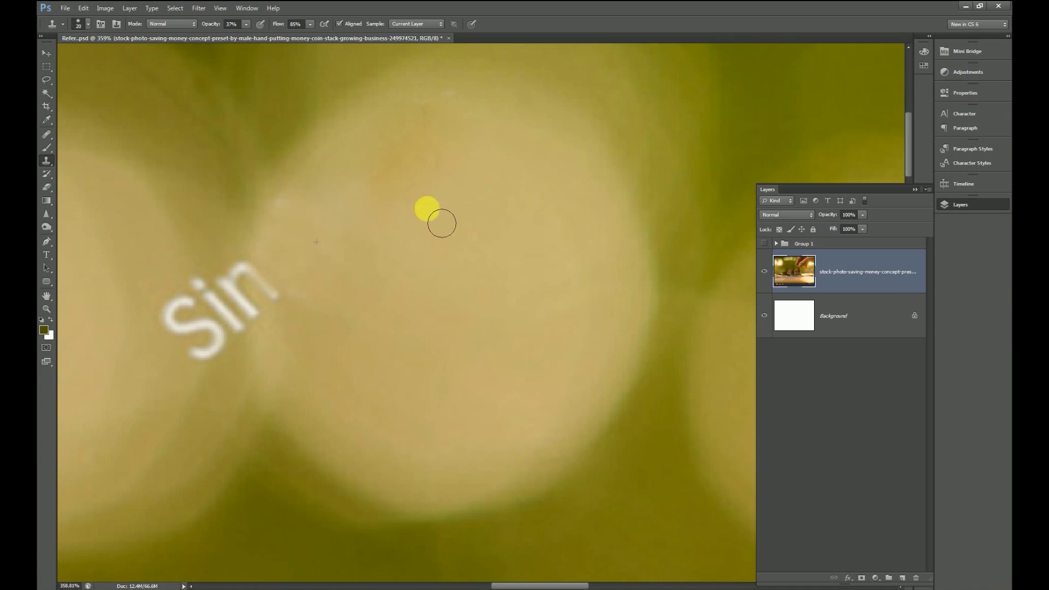
Clone over the remaining 'S' and the white streak, then zoom out to check the photo.
scroll(442, 223, up, 1)
scroll(265, 260, up, 1)
scroll(377, 244, up, 2)
mouse_move(344, 330)
mouse_down()
mouse_move(346, 286)
mouse_move(355, 339)
mouse_move(328, 363)
mouse_move(356, 378)
mouse_move(345, 246)
mouse_move(370, 360)
mouse_move(386, 283)
mouse_move(399, 290)
mouse_move(410, 358)
mouse_move(398, 330)
mouse_move(422, 258)
mouse_up()
mouse_move(426, 267)
mouse_down()
mouse_move(426, 253)
mouse_move(488, 267)
mouse_up()
alt+click(518, 224)
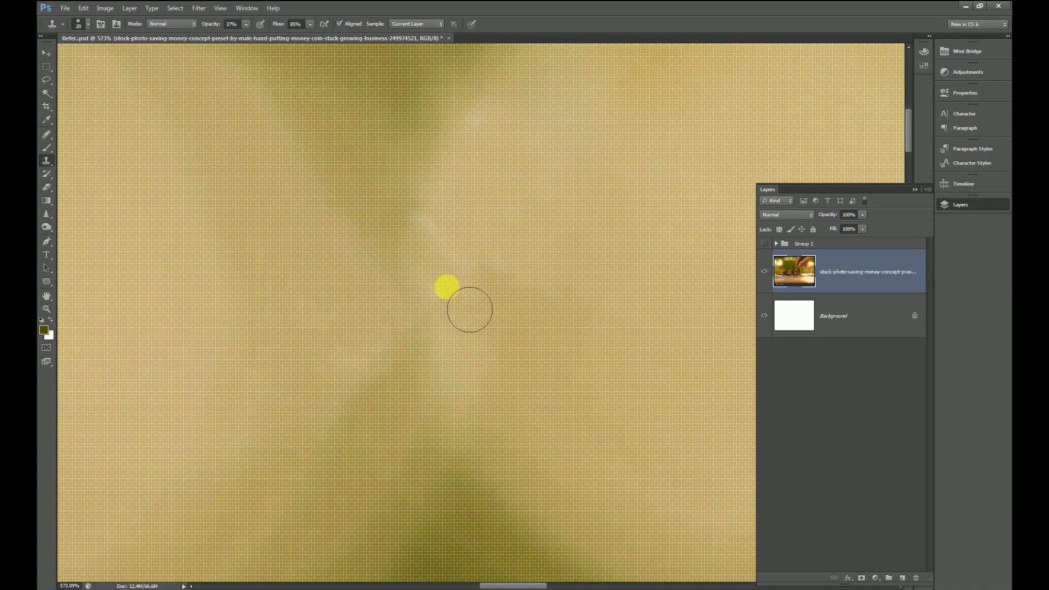
scroll(437, 266, down, 1)
scroll(473, 215, up, 1)
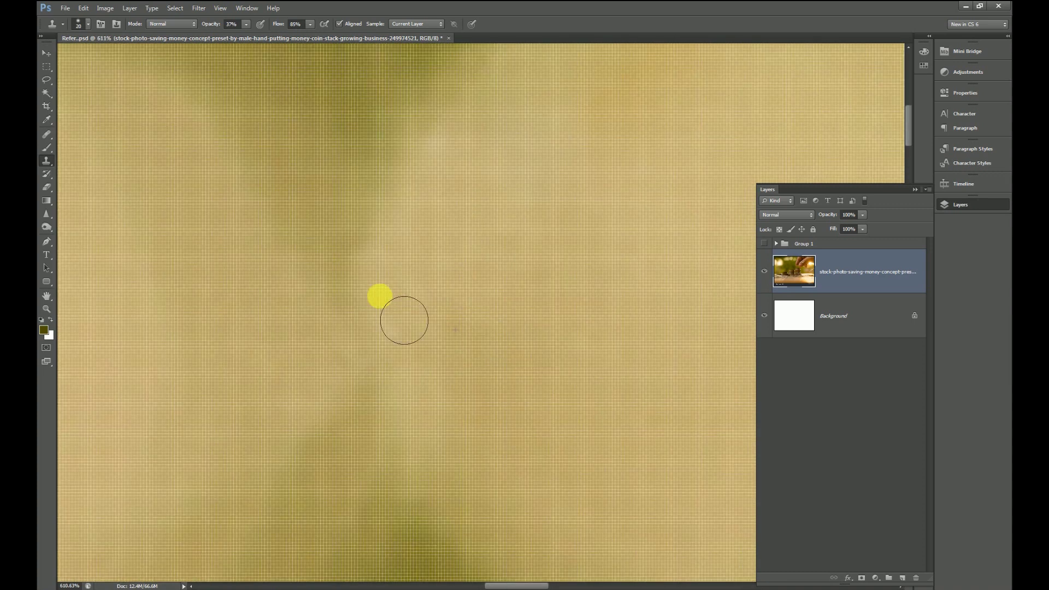
scroll(318, 313, down, 6)
scroll(409, 276, down, 6)
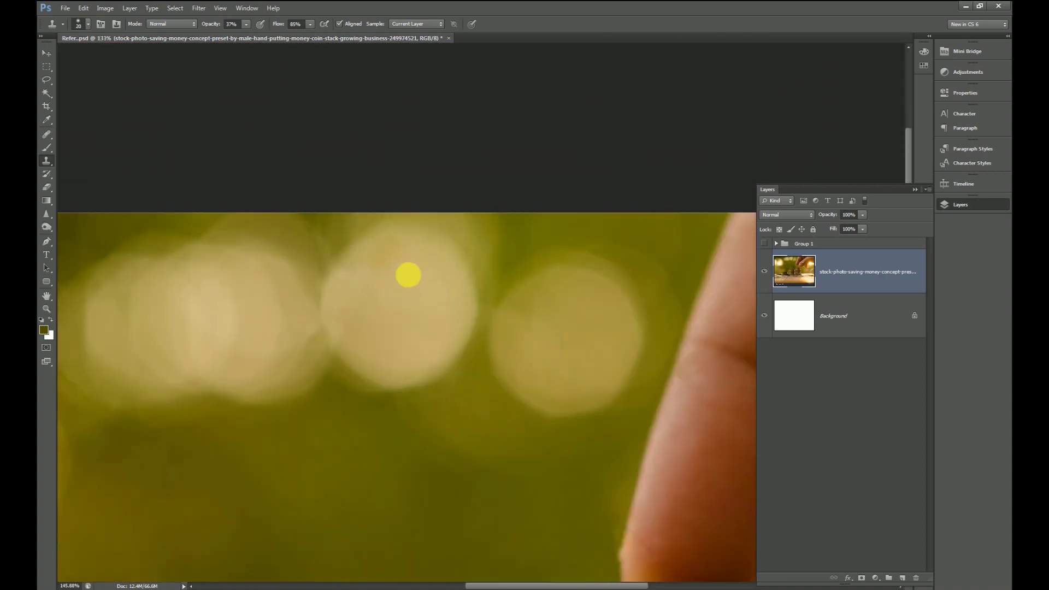
scroll(408, 275, up, 4)
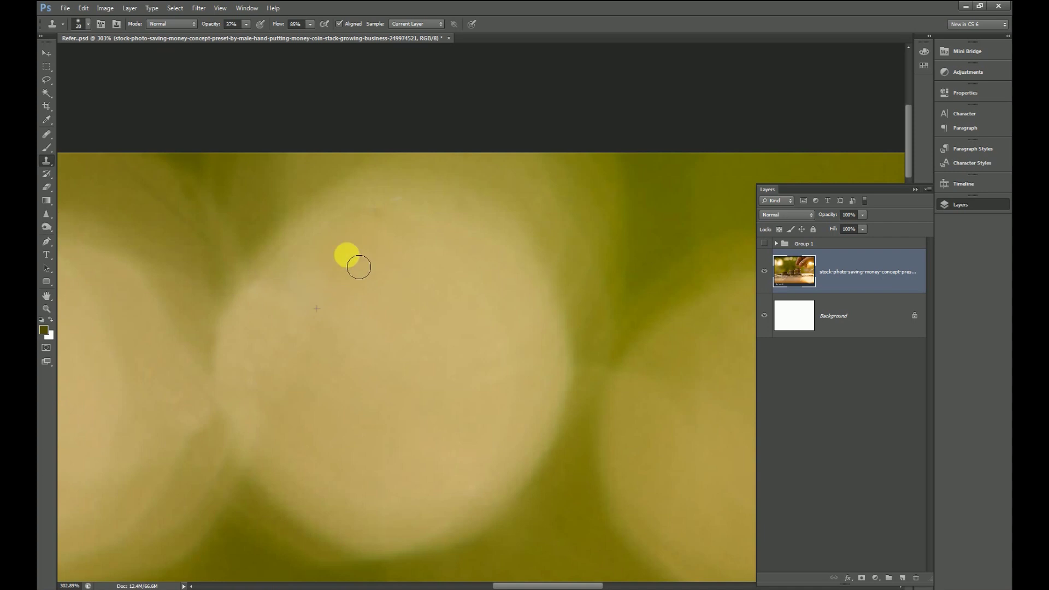
scroll(337, 328, down, 4)
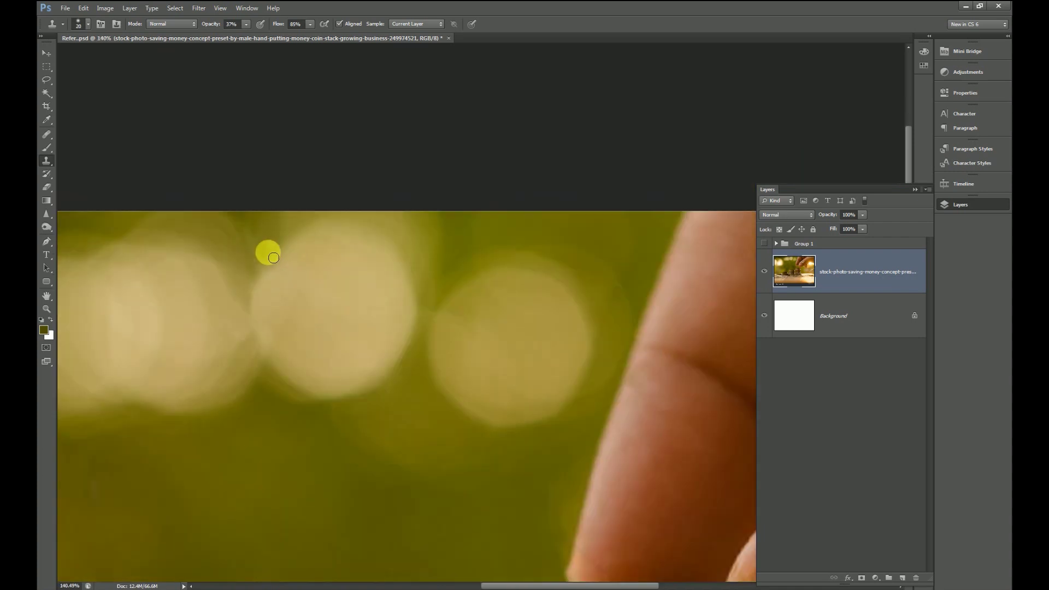
scroll(271, 254, down, 5)
Clone skin texture over the 'rst' letters and the s on the finger.
scroll(757, 134, up, 2)
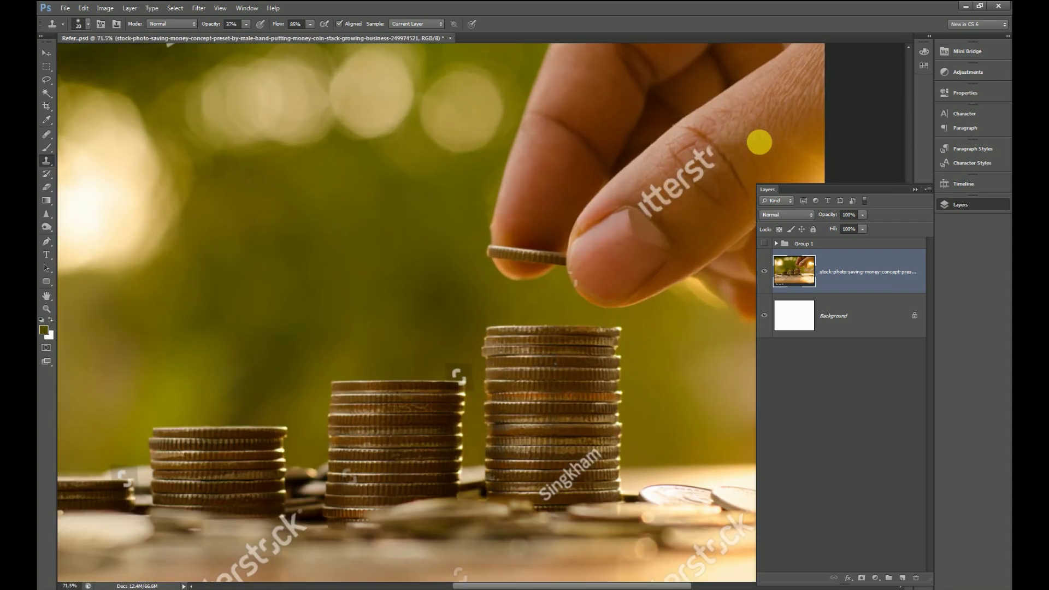
scroll(602, 272, up, 5)
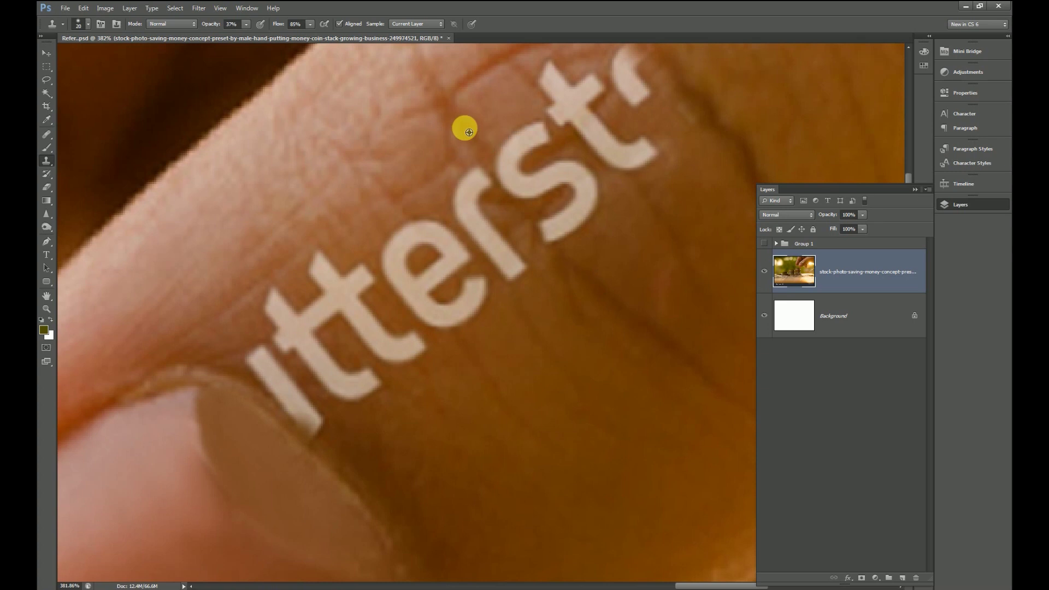
mouse_move(511, 186)
mouse_down()
mouse_move(591, 255)
mouse_move(566, 249)
mouse_move(596, 280)
mouse_move(534, 211)
mouse_move(576, 236)
mouse_move(563, 245)
mouse_move(586, 216)
mouse_move(612, 215)
mouse_move(444, 227)
mouse_move(507, 236)
mouse_move(382, 181)
mouse_up()
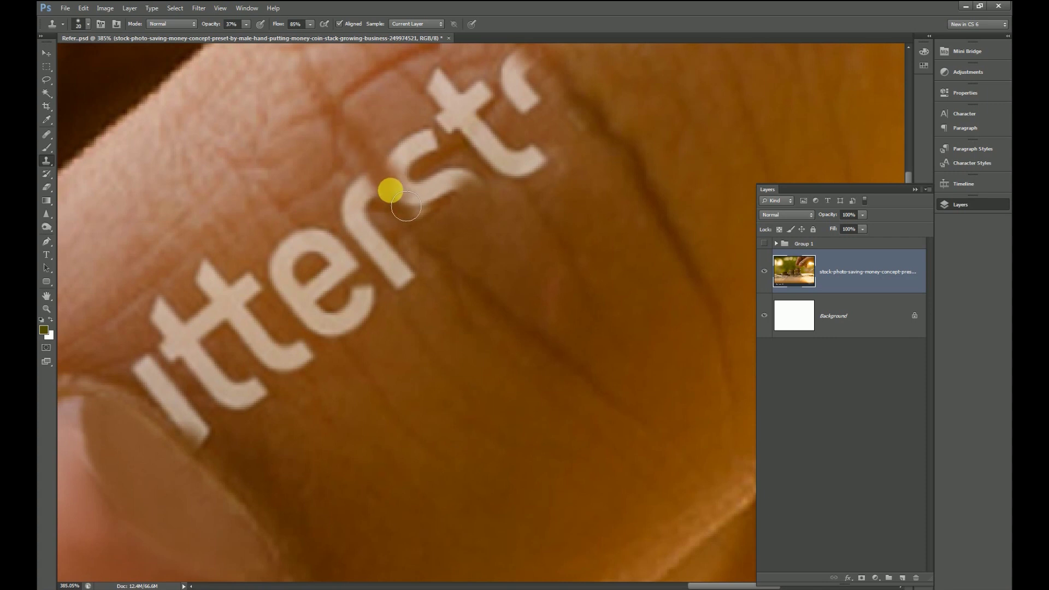
mouse_move(419, 206)
mouse_down()
mouse_move(439, 155)
mouse_move(420, 145)
mouse_move(445, 265)
mouse_move(389, 156)
mouse_up()
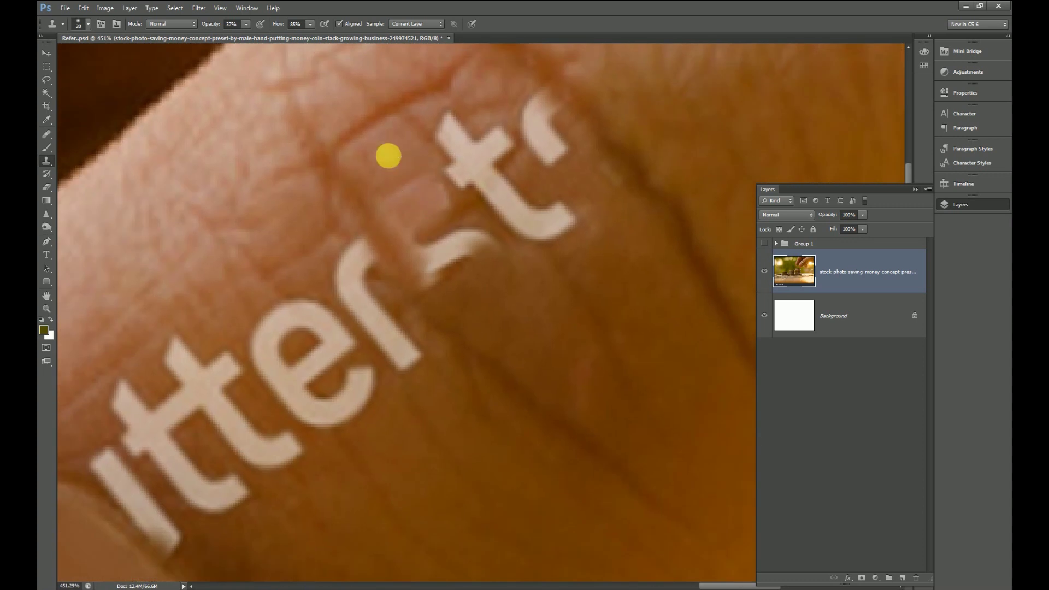
mouse_move(420, 203)
mouse_down()
mouse_move(456, 220)
mouse_move(437, 240)
mouse_move(459, 267)
mouse_move(464, 312)
mouse_move(544, 307)
mouse_up()
alt+click(511, 284)
scroll(498, 298, down, 1)
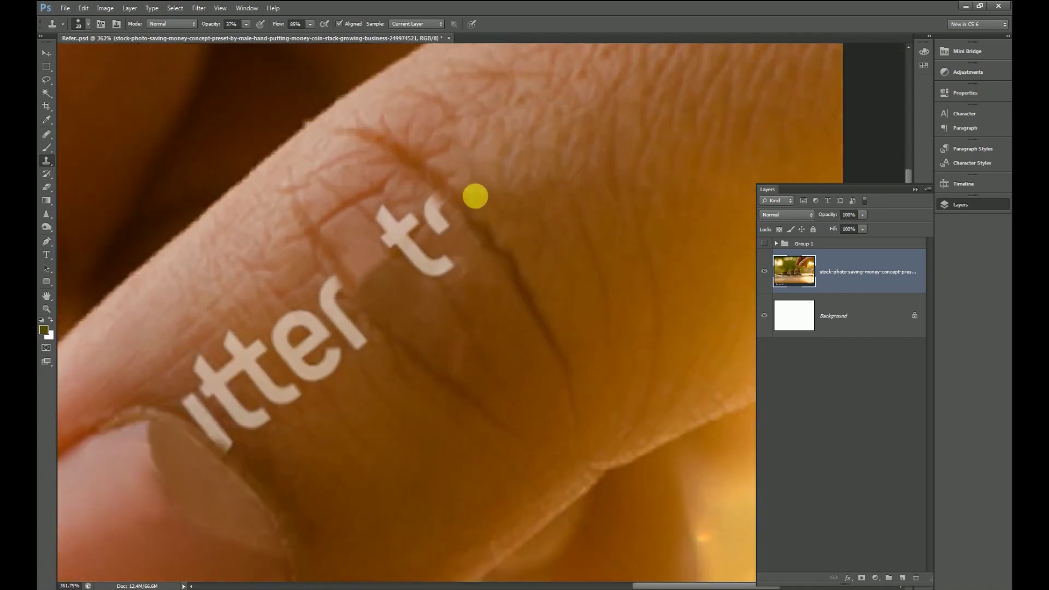
scroll(346, 190, up, 2)
Clone out the t, its neighbouring remnant and the bright streak with sampled skin.
mouse_move(390, 222)
mouse_down()
mouse_move(407, 224)
mouse_move(394, 241)
mouse_move(475, 313)
mouse_move(434, 277)
mouse_move(394, 263)
mouse_move(405, 260)
mouse_move(375, 265)
mouse_move(356, 234)
mouse_move(367, 274)
mouse_up()
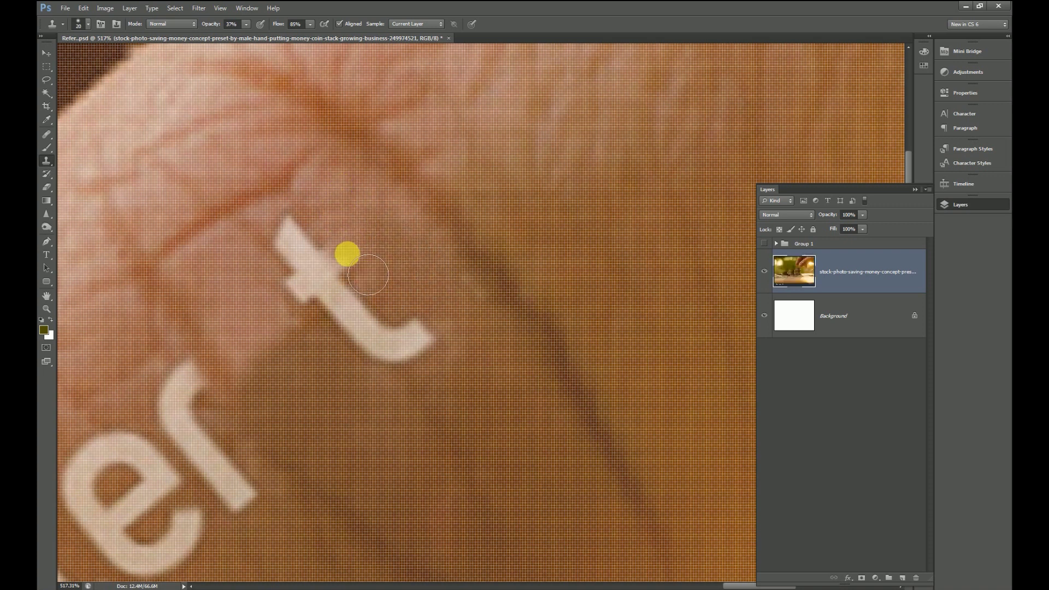
drag(319, 241, 340, 263)
mouse_move(460, 365)
mouse_down()
mouse_move(426, 373)
mouse_move(431, 364)
mouse_move(368, 267)
mouse_up()
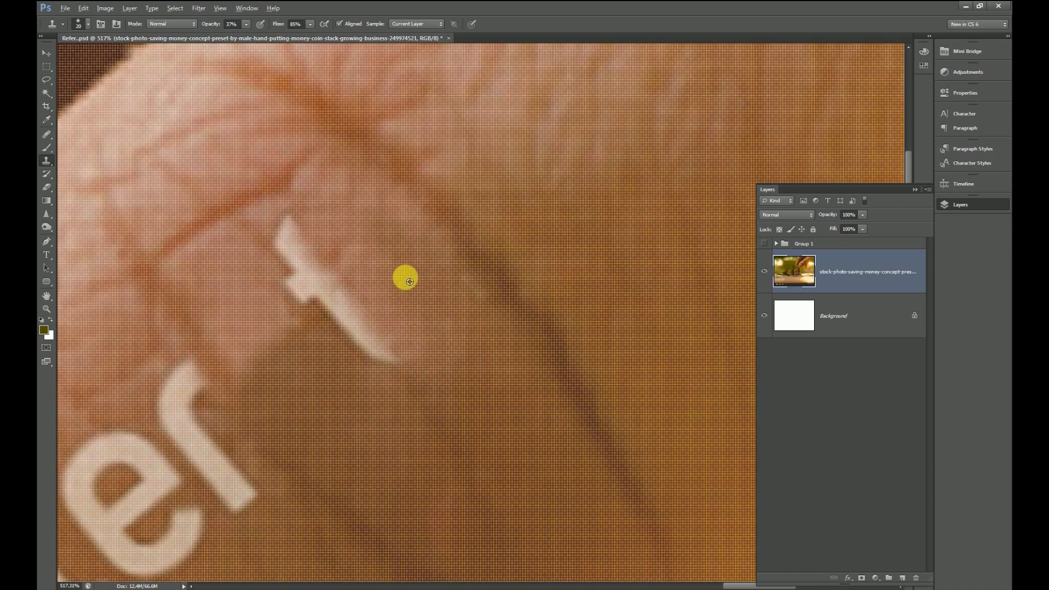
scroll(369, 293, down, 2)
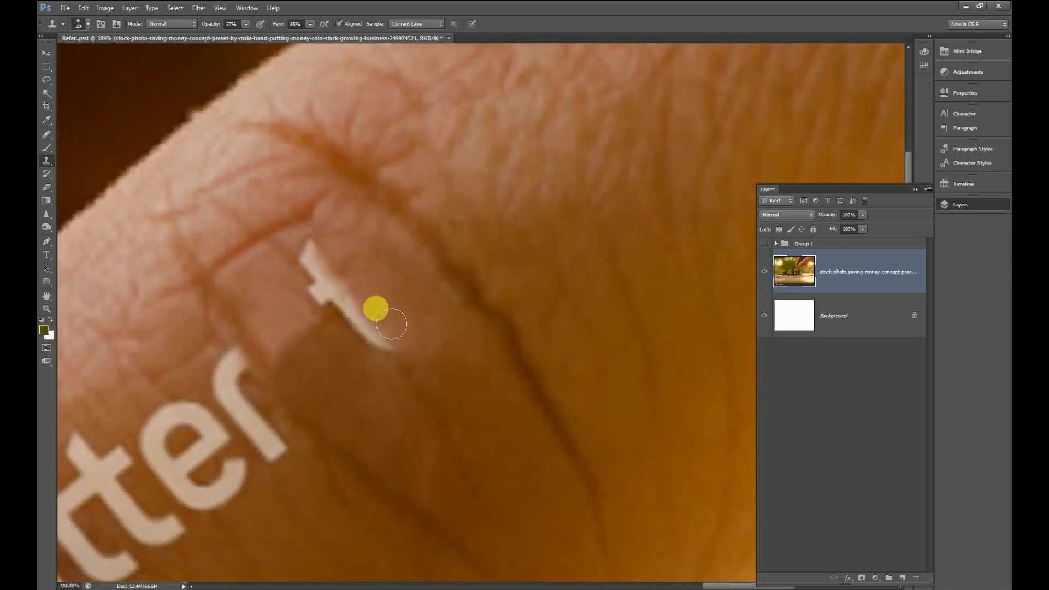
drag(388, 325, 267, 276)
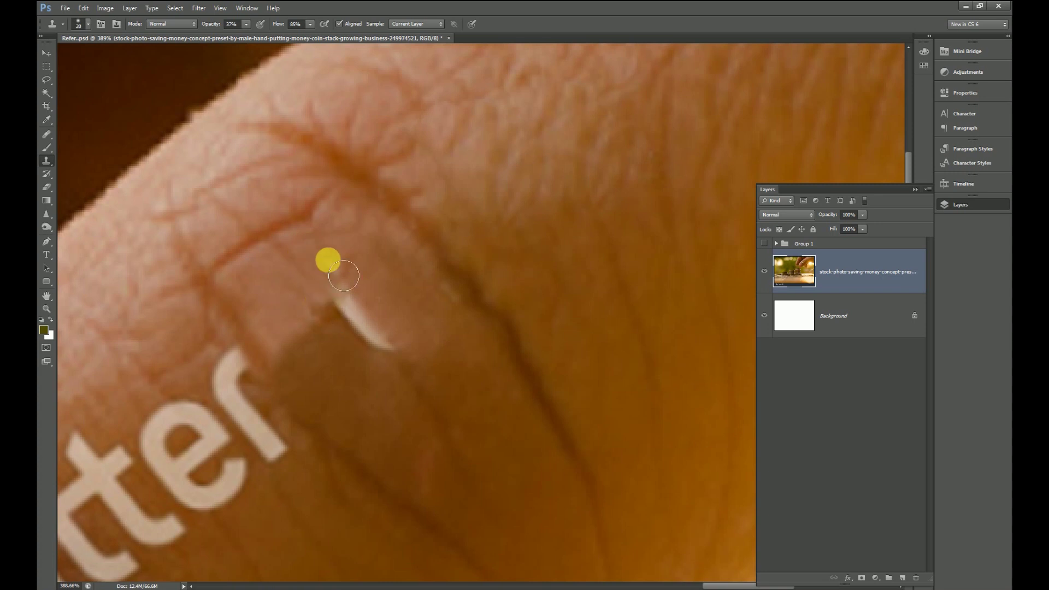
drag(356, 316, 403, 361)
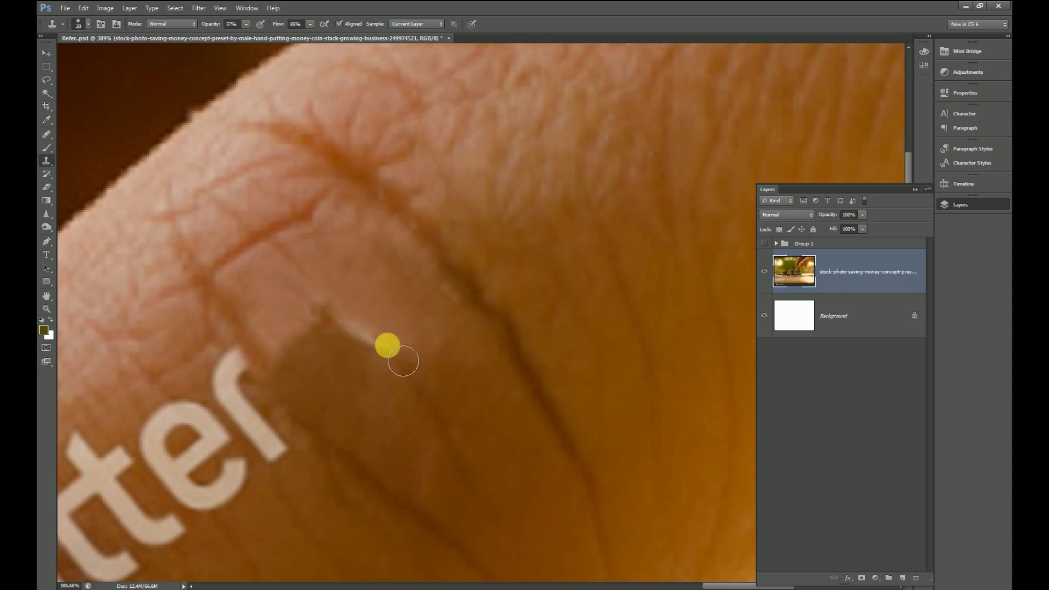
Use the Healing Brush on the patch beside the letters and the bottom of the r.
scroll(400, 374, down, 2)
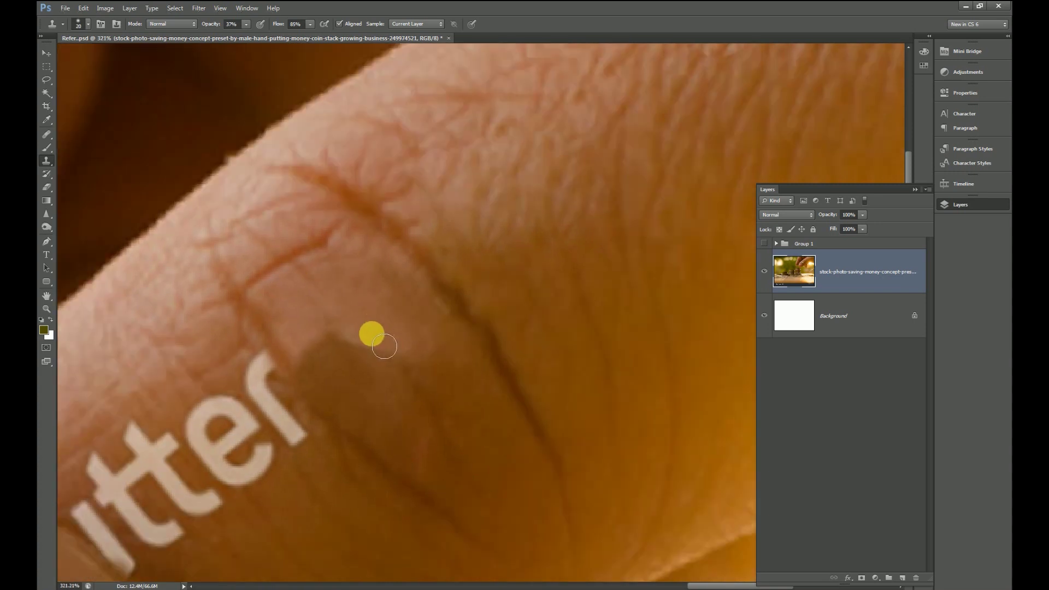
scroll(310, 281, down, 3)
scroll(412, 350, down, 1)
scroll(317, 295, up, 3)
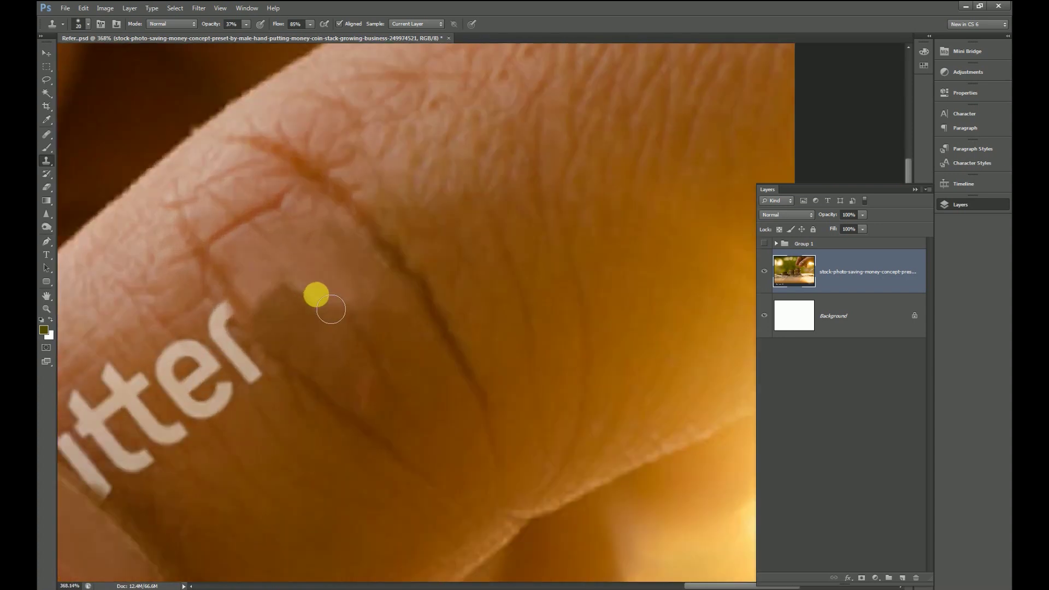
scroll(309, 278, up, 1)
scroll(308, 277, down, 3)
scroll(658, 195, up, 1)
scroll(765, 139, up, 3)
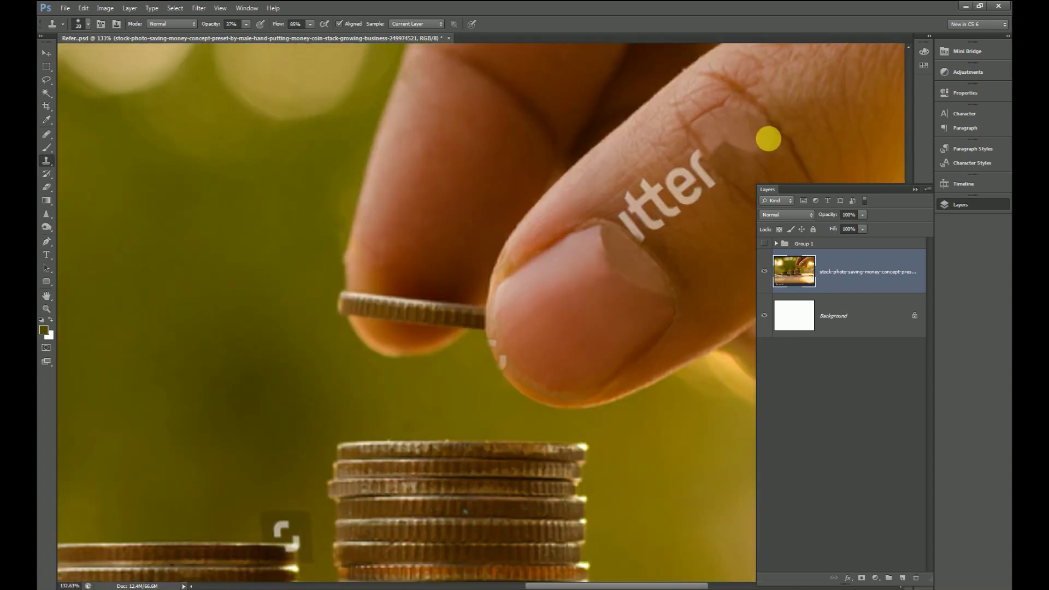
scroll(687, 186, up, 2)
scroll(601, 186, down, 1)
scroll(508, 187, up, 2)
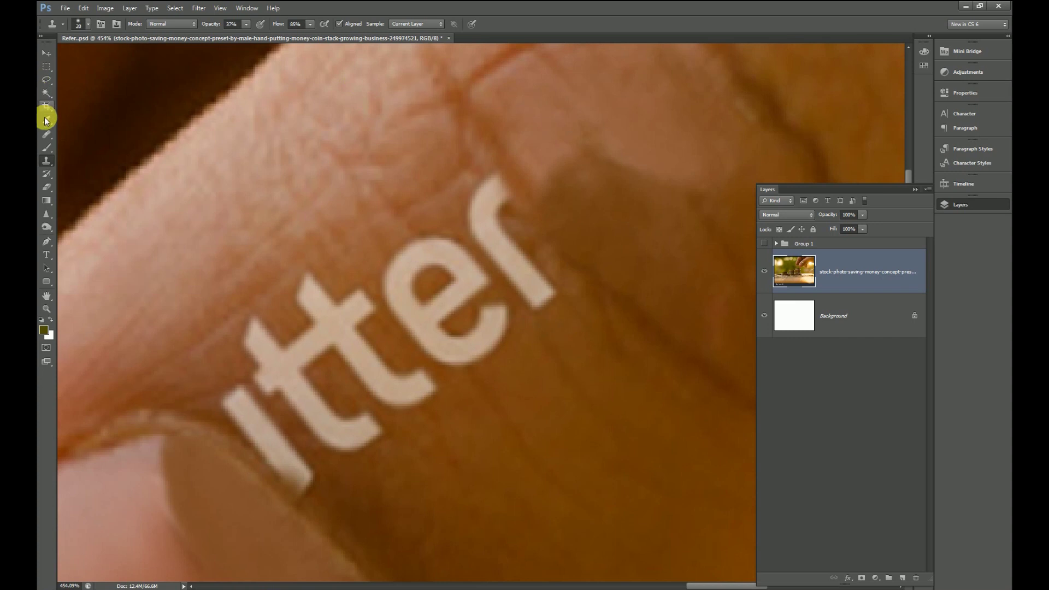
right_click(47, 134)
click(100, 141)
scroll(428, 157, up, 1)
mouse_move(469, 232)
mouse_down()
mouse_move(425, 194)
mouse_move(443, 263)
mouse_up()
scroll(384, 286, down, 1)
scroll(486, 306, down, 1)
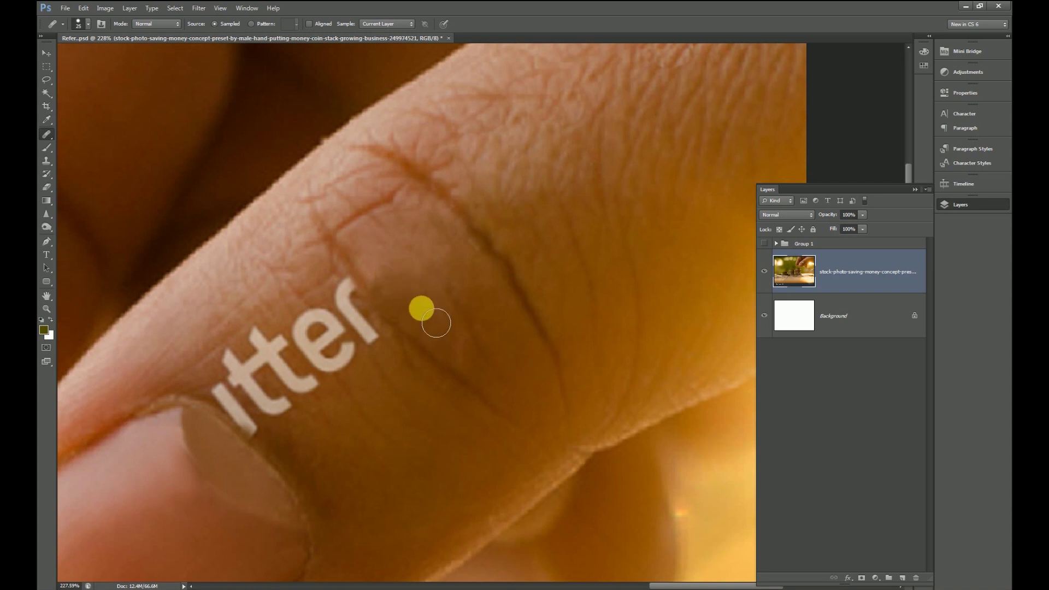
scroll(421, 301, down, 2)
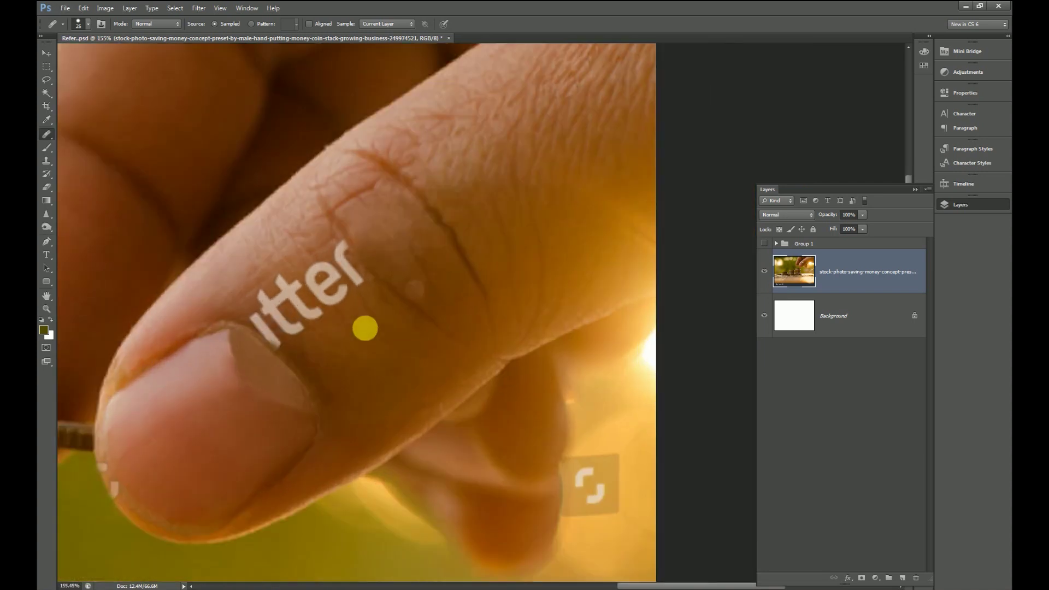
scroll(363, 327, up, 3)
drag(328, 306, 308, 271)
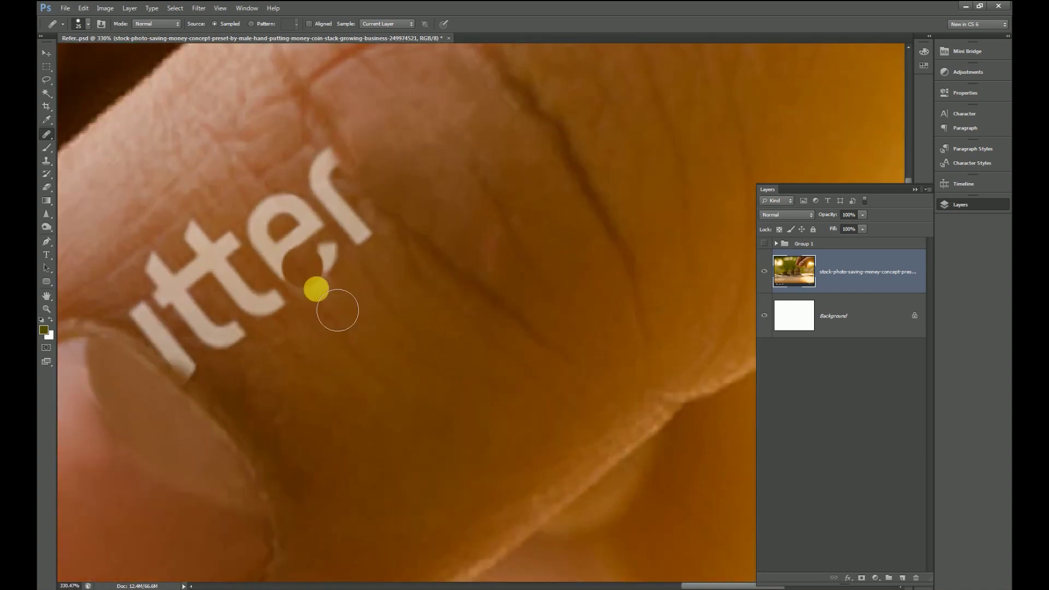
Clone skin over the lower part of the e and the r's lower tail.
click(46, 161)
scroll(360, 309, up, 2)
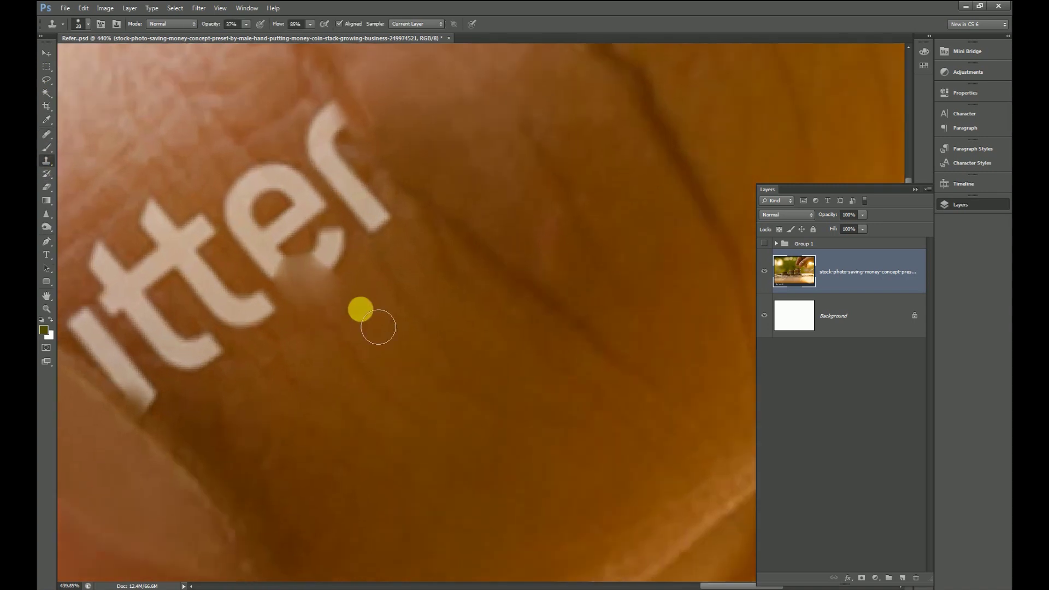
drag(318, 305, 347, 252)
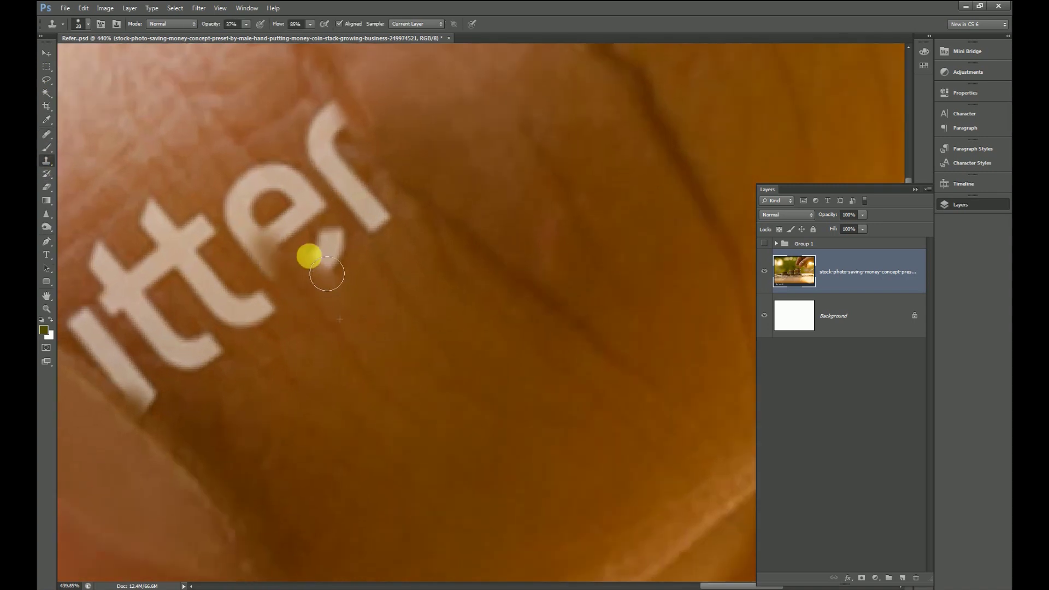
scroll(312, 299, up, 2)
mouse_move(286, 272)
mouse_down()
mouse_move(309, 280)
mouse_move(309, 216)
mouse_move(349, 197)
mouse_move(372, 232)
mouse_move(297, 244)
mouse_move(281, 295)
mouse_move(274, 241)
mouse_move(337, 220)
mouse_move(333, 178)
mouse_move(246, 183)
mouse_move(269, 171)
mouse_move(366, 231)
mouse_move(234, 183)
mouse_move(312, 215)
mouse_move(344, 290)
mouse_up()
scroll(384, 279, down, 2)
scroll(384, 279, up, 1)
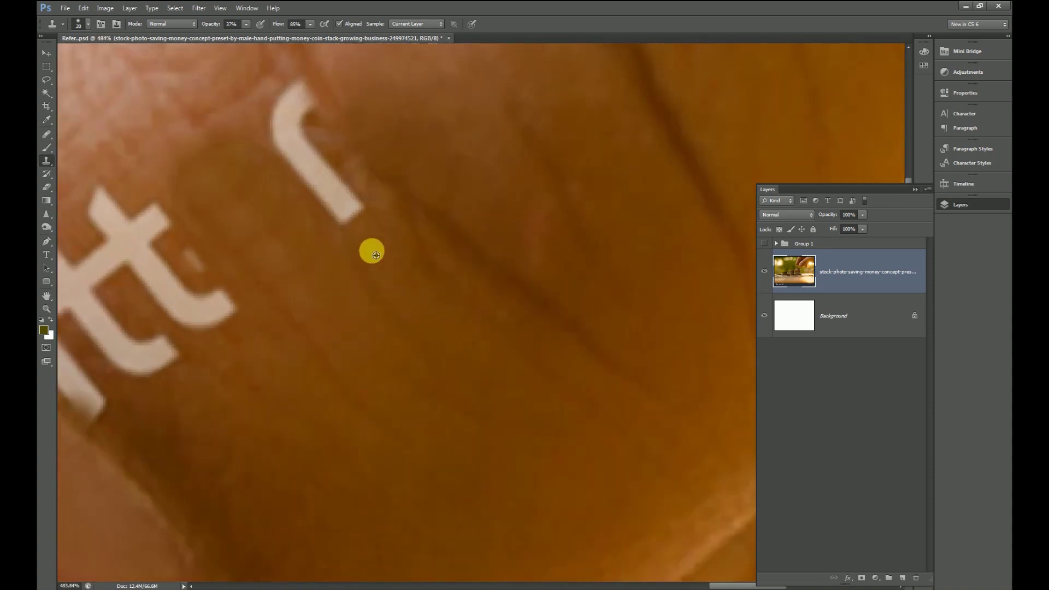
mouse_move(363, 234)
mouse_down()
mouse_move(288, 138)
mouse_move(358, 225)
mouse_move(297, 157)
mouse_move(314, 205)
mouse_move(293, 122)
mouse_move(304, 157)
mouse_move(300, 108)
mouse_move(326, 160)
mouse_up()
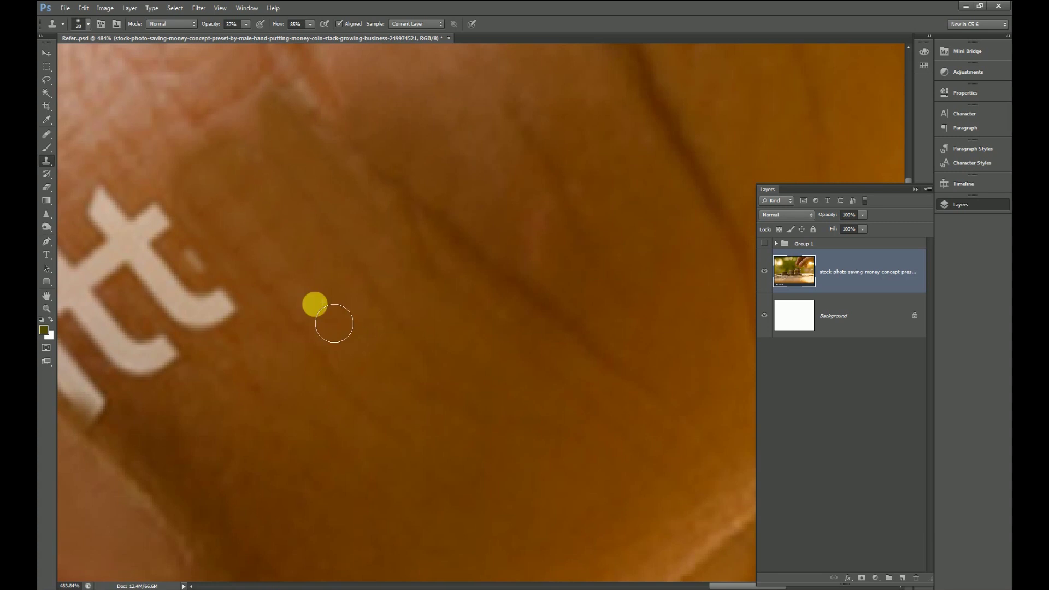
Clone skin over the top and body of the second t.
scroll(358, 288, down, 2)
scroll(328, 285, up, 1)
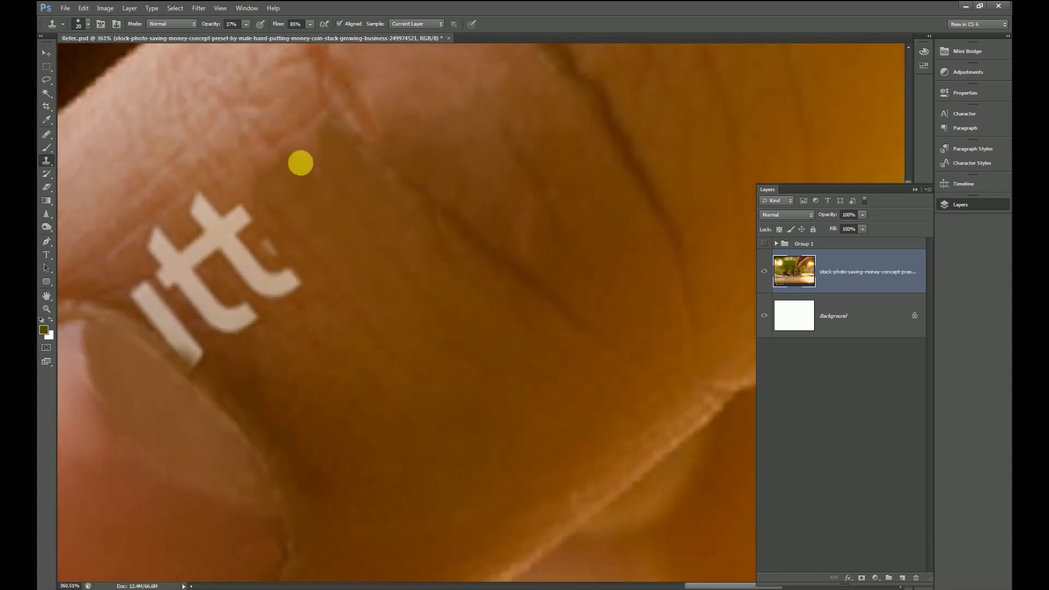
scroll(317, 252, up, 2)
scroll(334, 262, down, 3)
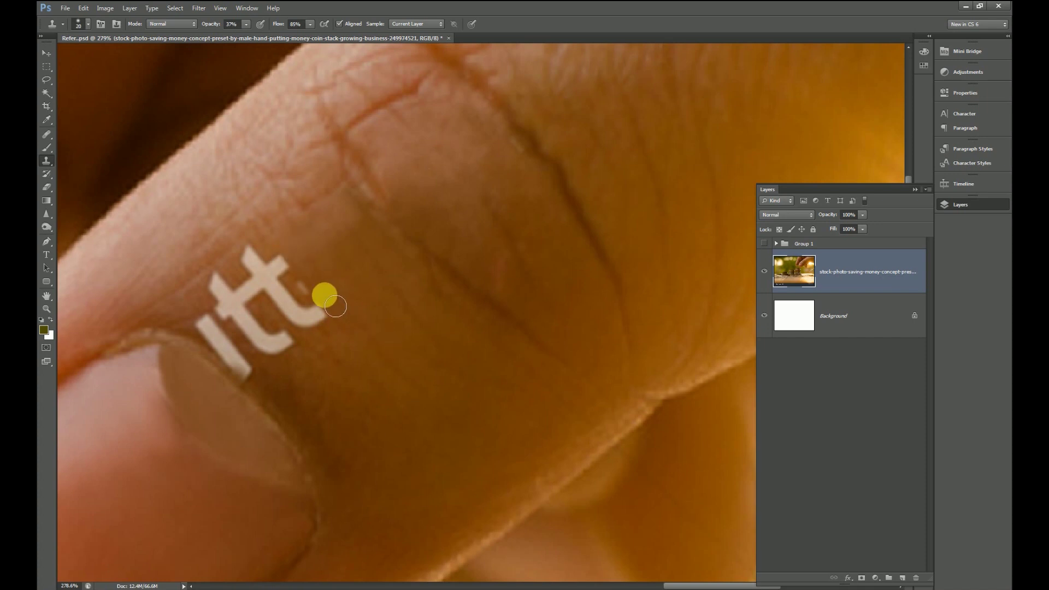
scroll(330, 301, up, 1)
mouse_move(302, 294)
mouse_down()
mouse_move(314, 296)
mouse_move(239, 249)
mouse_move(246, 262)
mouse_up()
mouse_move(274, 322)
mouse_down()
mouse_move(321, 316)
mouse_move(305, 346)
mouse_move(287, 310)
mouse_up()
Paint out the lower end of the i and the t's stem and crossbar.
scroll(330, 312, down, 2)
scroll(328, 323, down, 4)
scroll(348, 299, up, 6)
scroll(313, 354, down, 2)
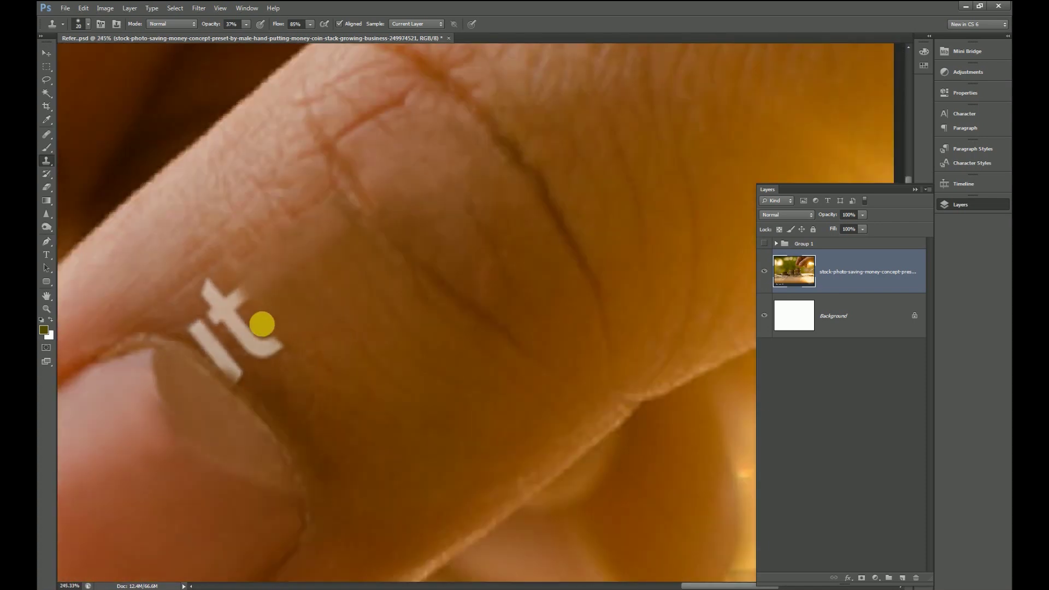
scroll(312, 356, down, 2)
scroll(309, 360, up, 2)
scroll(240, 377, up, 3)
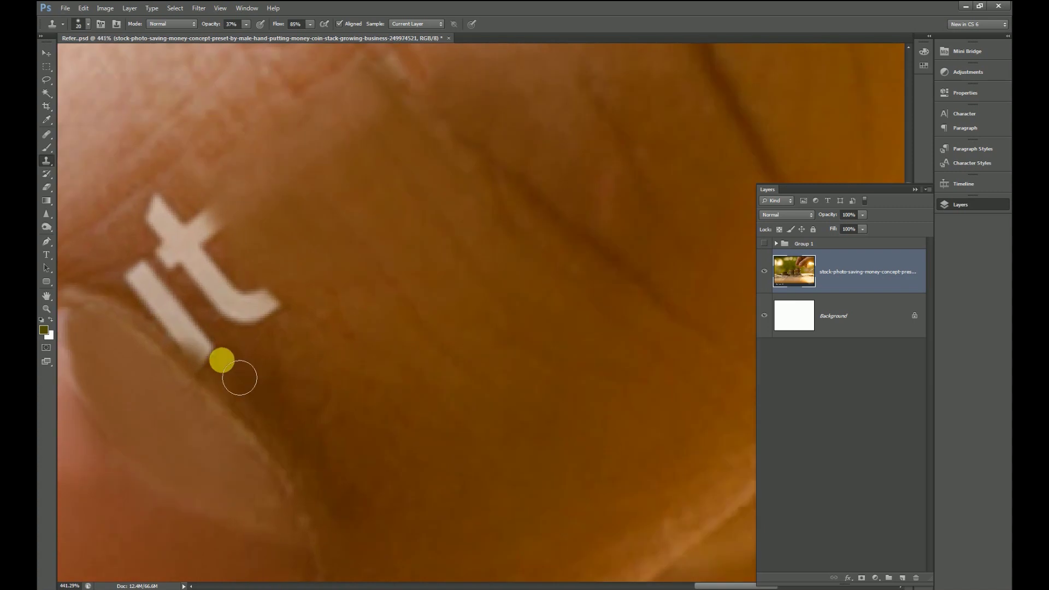
mouse_move(209, 358)
mouse_down()
mouse_move(229, 363)
mouse_move(182, 328)
mouse_move(193, 329)
mouse_up()
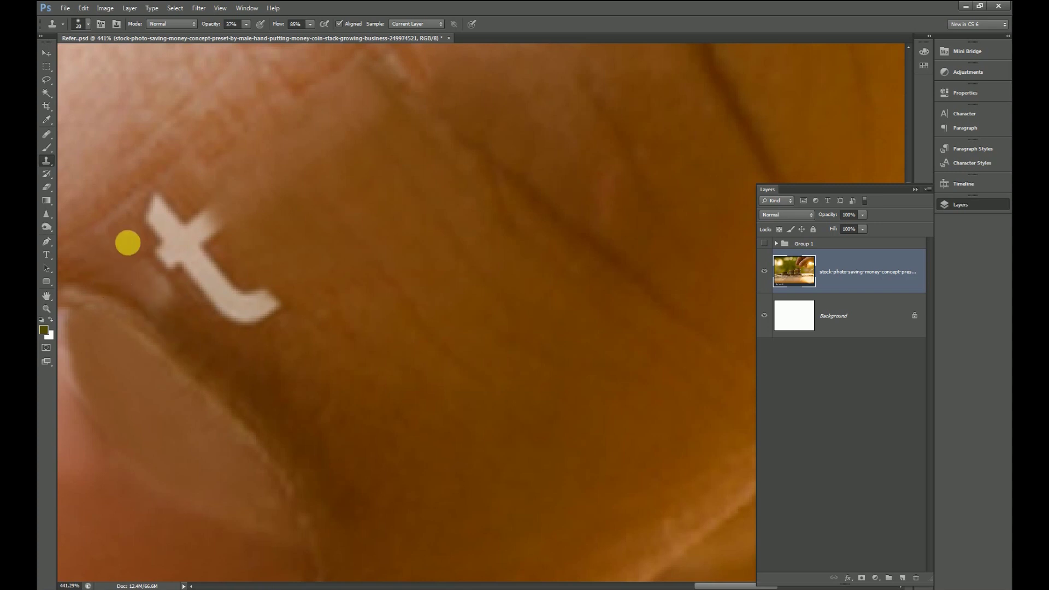
scroll(137, 216, up, 3)
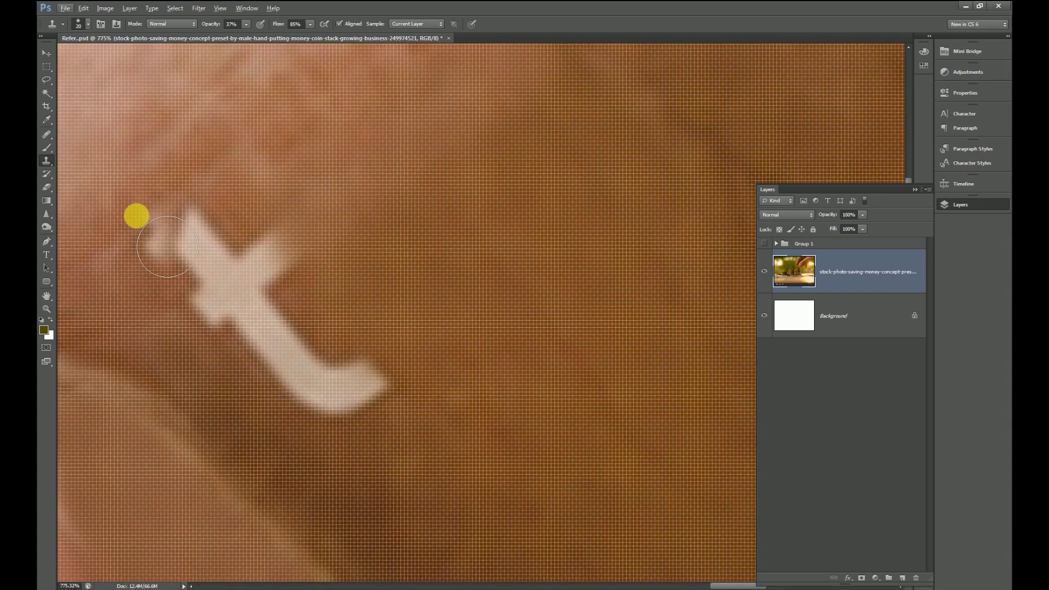
mouse_move(203, 241)
mouse_down()
mouse_move(208, 278)
mouse_move(241, 173)
mouse_move(287, 277)
mouse_move(185, 278)
mouse_move(452, 351)
mouse_move(372, 391)
mouse_move(314, 373)
mouse_move(320, 385)
mouse_move(279, 349)
mouse_move(286, 384)
mouse_move(311, 374)
mouse_up()
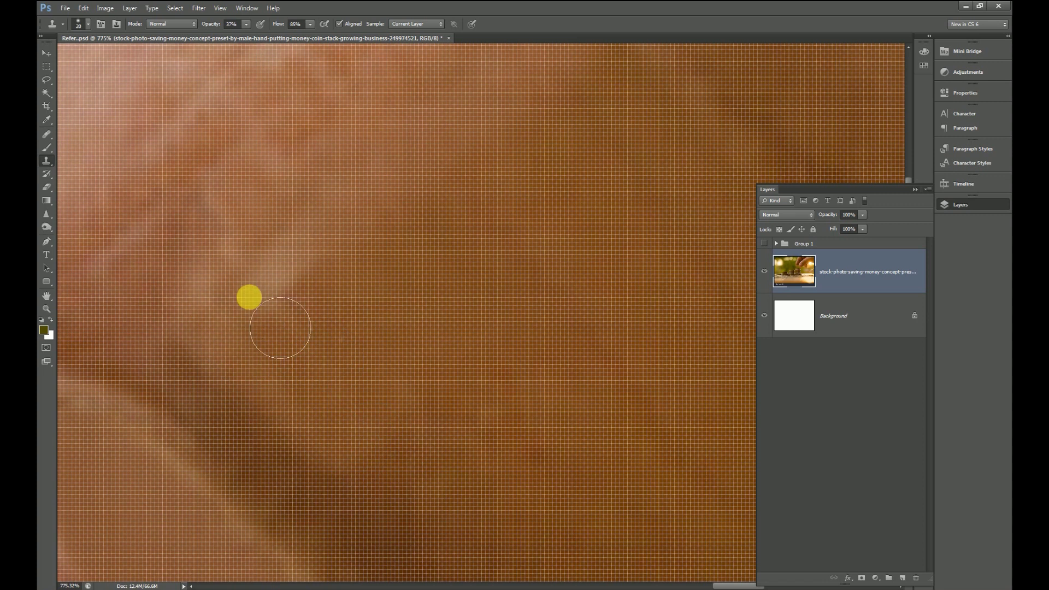
scroll(339, 341, down, 5)
scroll(328, 361, up, 1)
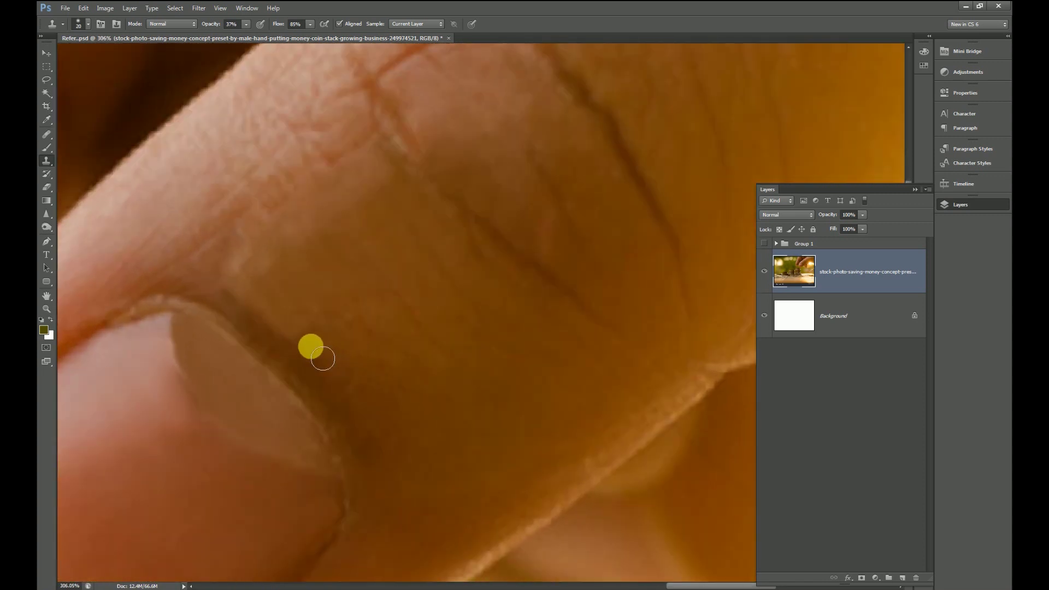
Smooth the finger skin with the Healing Brush.
scroll(295, 317, up, 1)
click(47, 137)
click(319, 221)
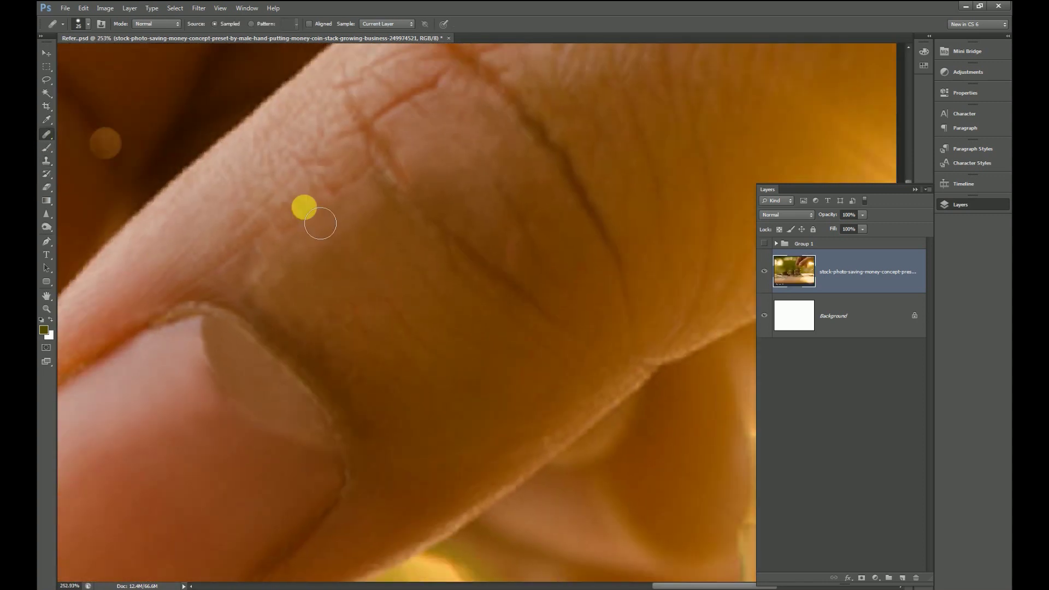
drag(378, 213, 380, 342)
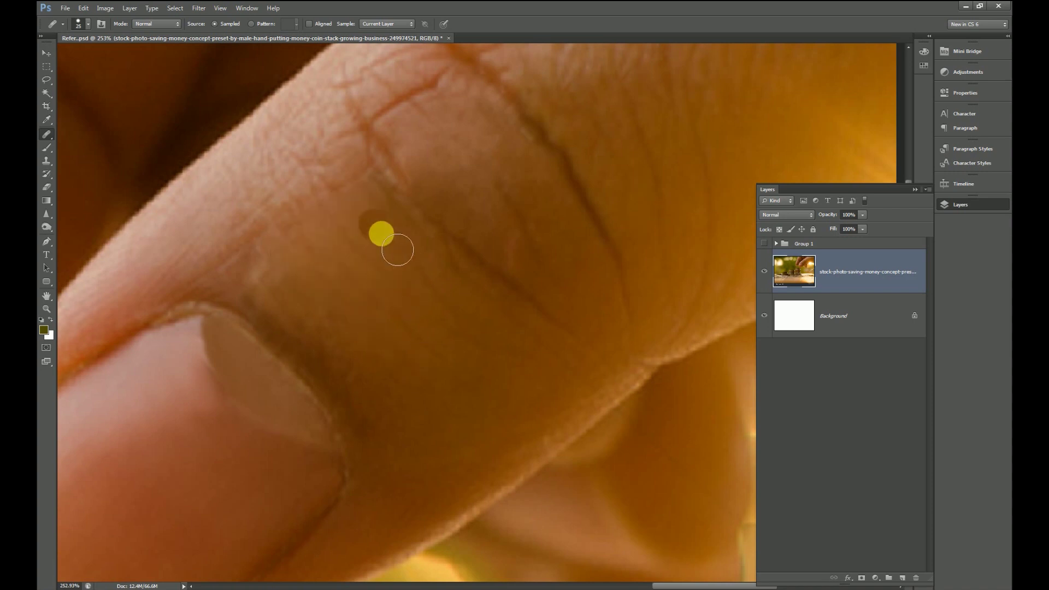
mouse_move(349, 183)
mouse_down()
mouse_move(424, 267)
mouse_move(315, 268)
mouse_up()
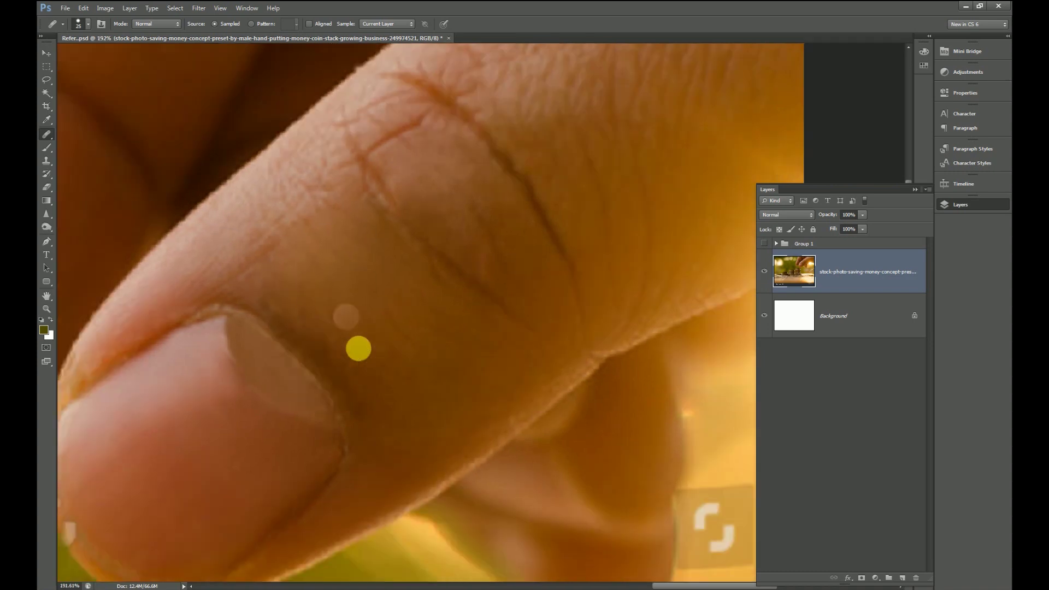
Duplicate the retouched photo layer with Ctrl+J.
scroll(306, 320, down, 6)
scroll(375, 321, up, 2)
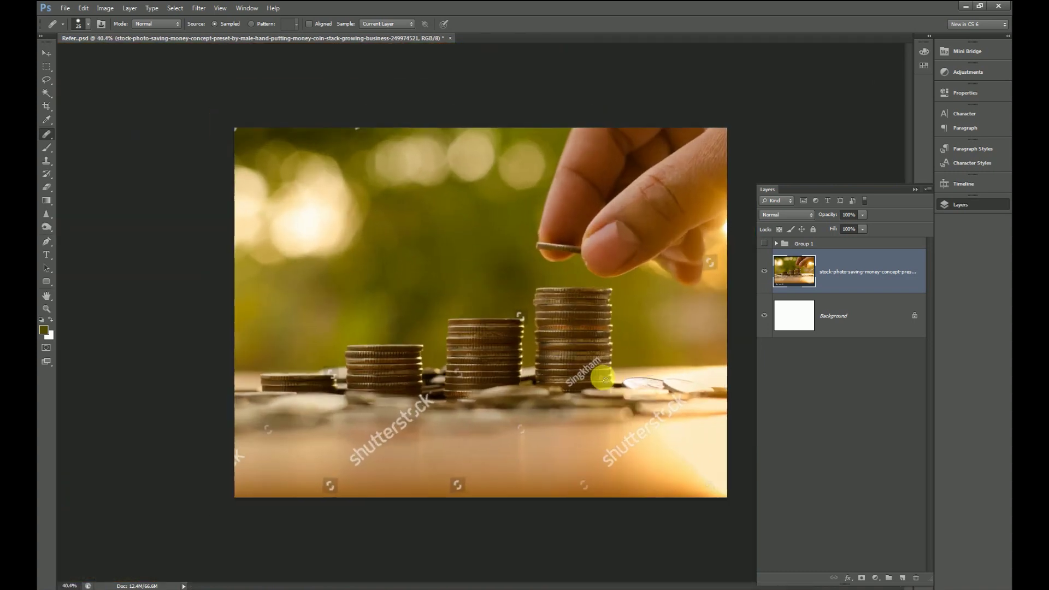
key(ctrl+j)
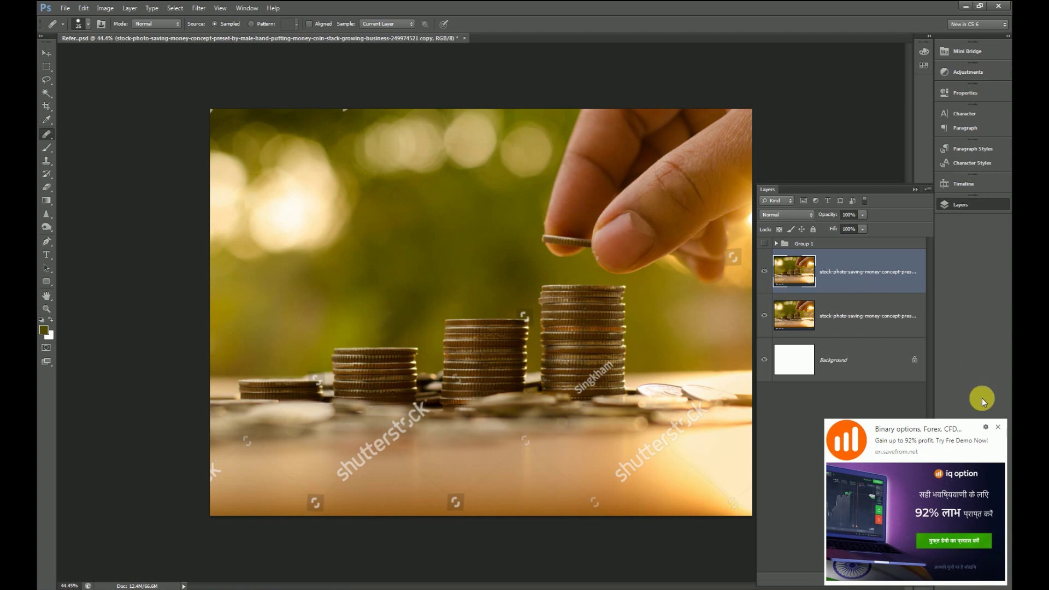
Dismiss the ad popup, bring the Singkham watermark into view, and clone out its m.
click(998, 427)
scroll(465, 436, up, 2)
scroll(596, 383, up, 5)
scroll(526, 284, up, 3)
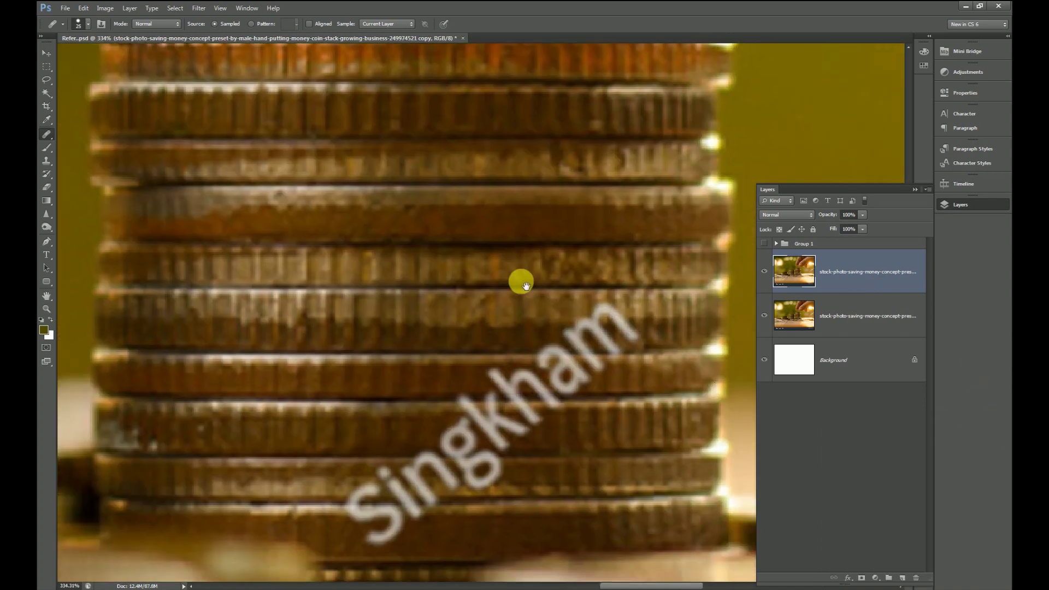
drag(527, 284, 356, 230)
click(47, 160)
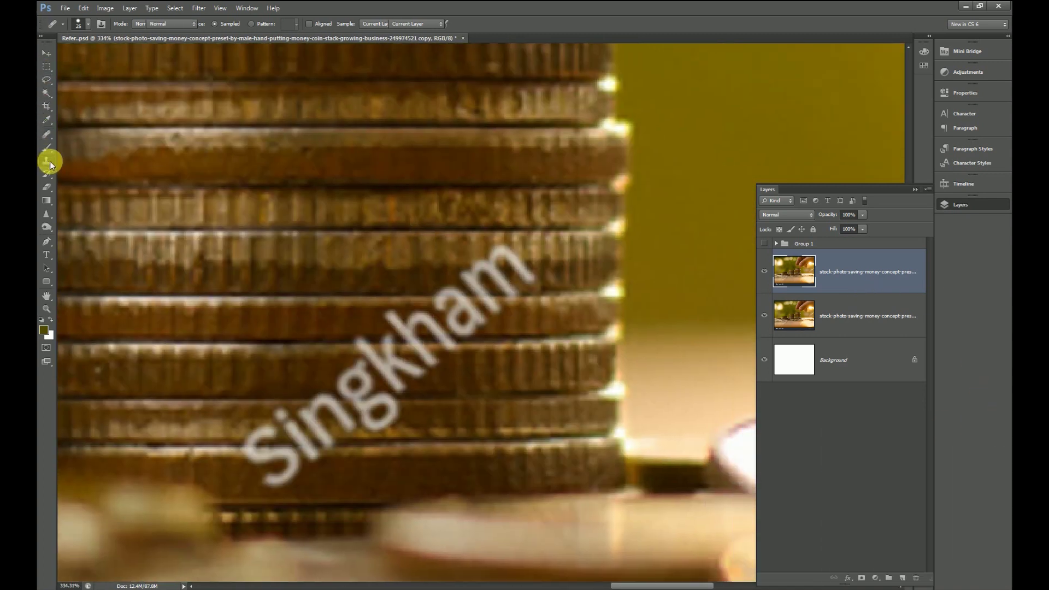
scroll(437, 295, up, 2)
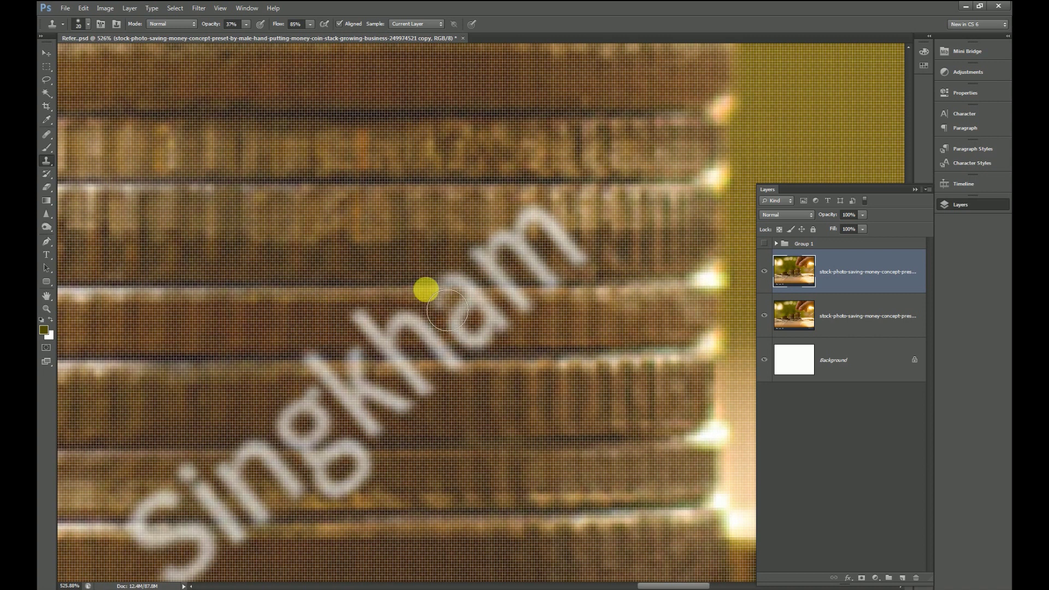
mouse_move(479, 287)
mouse_down()
mouse_move(556, 265)
mouse_move(520, 253)
mouse_move(555, 228)
mouse_move(534, 225)
mouse_up()
Clone coin texture over the k, g and part of the h.
scroll(503, 249, down, 1)
scroll(520, 265, up, 2)
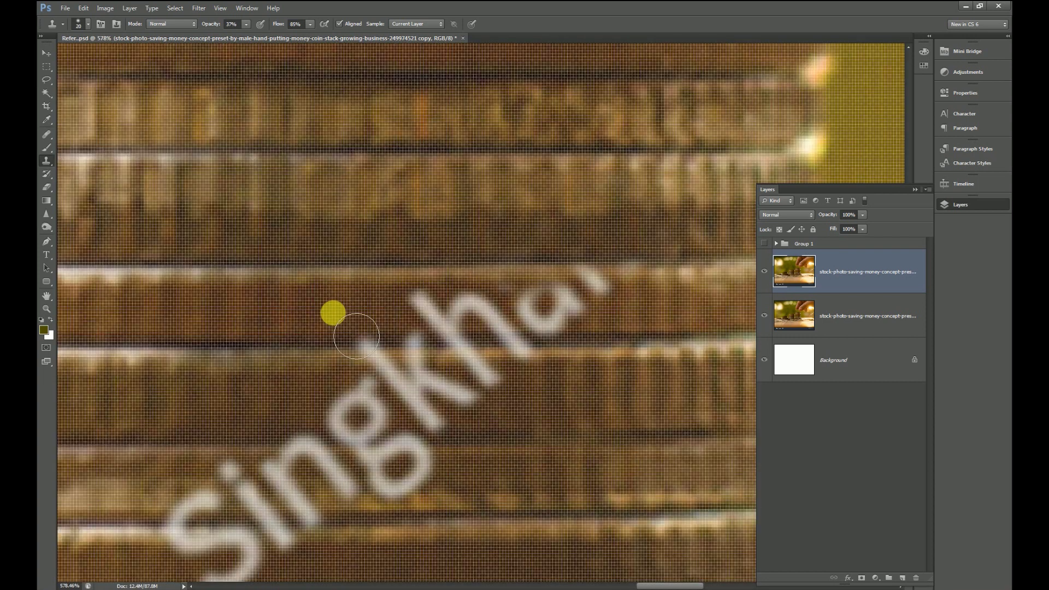
scroll(351, 328, up, 1)
mouse_move(401, 372)
mouse_down()
mouse_move(579, 372)
mouse_move(483, 353)
mouse_move(522, 346)
mouse_move(429, 315)
mouse_move(543, 326)
mouse_move(563, 339)
mouse_move(670, 311)
mouse_up()
scroll(442, 362, down, 2)
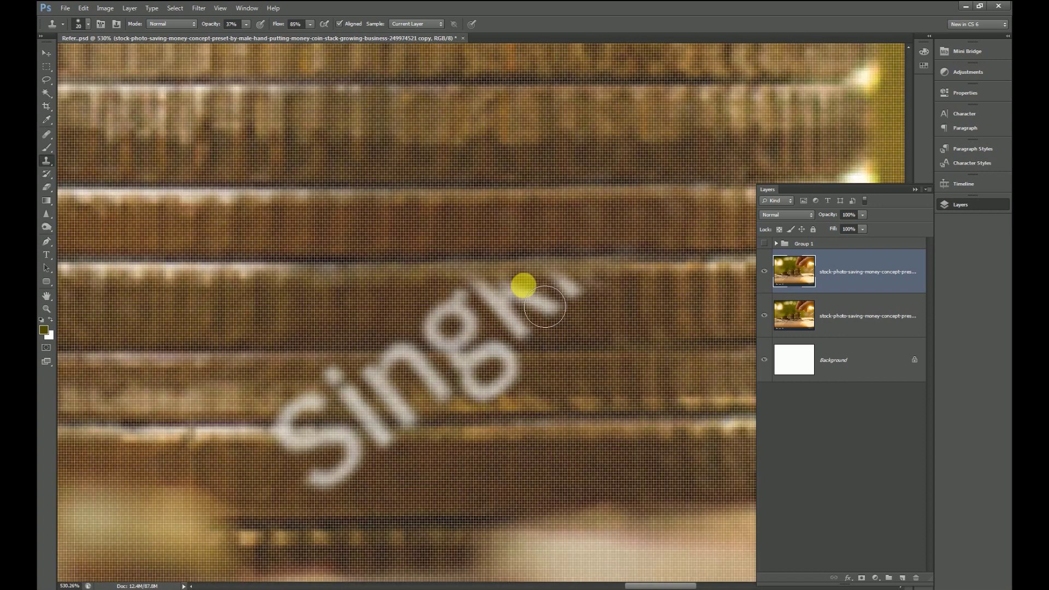
scroll(523, 283, up, 2)
mouse_move(466, 351)
mouse_down()
mouse_move(543, 358)
mouse_move(565, 347)
mouse_move(562, 335)
mouse_move(601, 319)
mouse_move(499, 309)
mouse_move(641, 291)
mouse_move(661, 276)
mouse_move(507, 287)
mouse_up()
Clone over the S curve and the last white watermark stroke.
scroll(323, 358, down, 5)
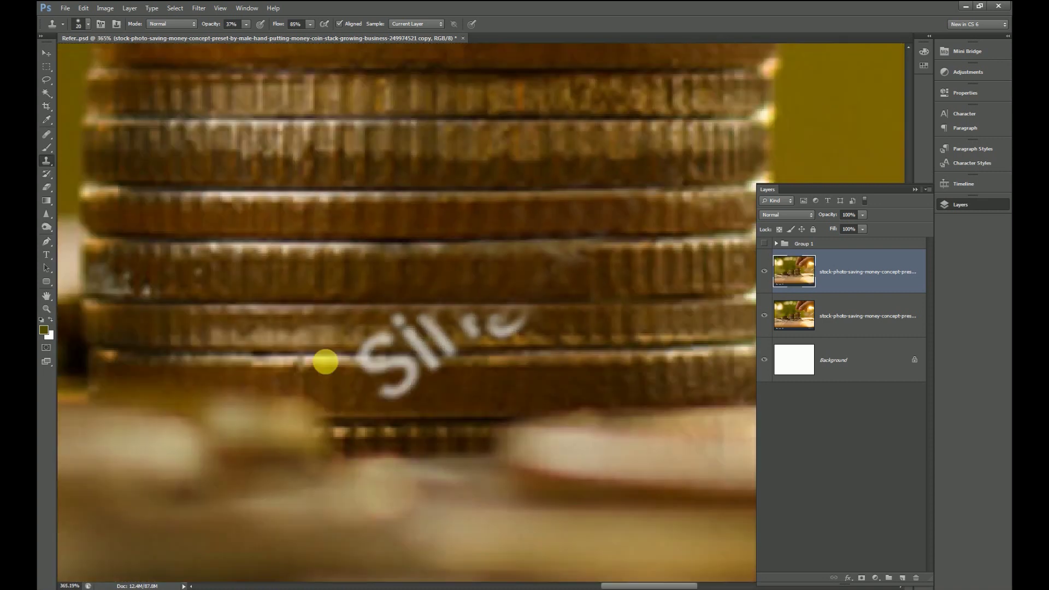
scroll(347, 363, up, 5)
mouse_move(411, 360)
mouse_down()
mouse_move(457, 354)
mouse_move(490, 333)
mouse_move(499, 365)
mouse_move(523, 337)
mouse_move(656, 330)
mouse_move(646, 341)
mouse_up()
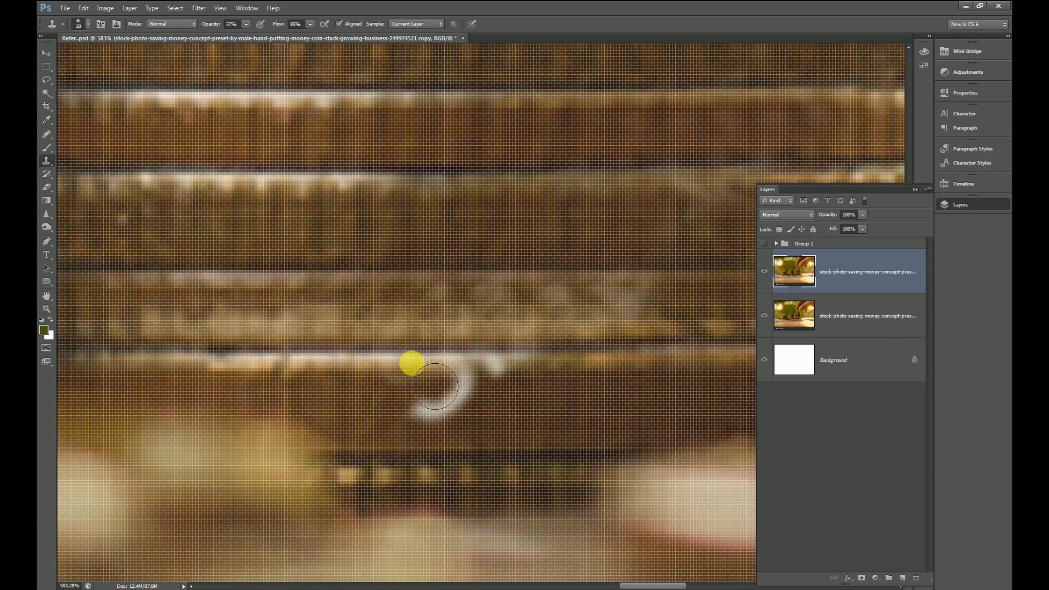
mouse_move(411, 397)
mouse_down()
mouse_move(492, 402)
mouse_move(444, 424)
mouse_move(447, 434)
mouse_up()
scroll(437, 383, down, 4)
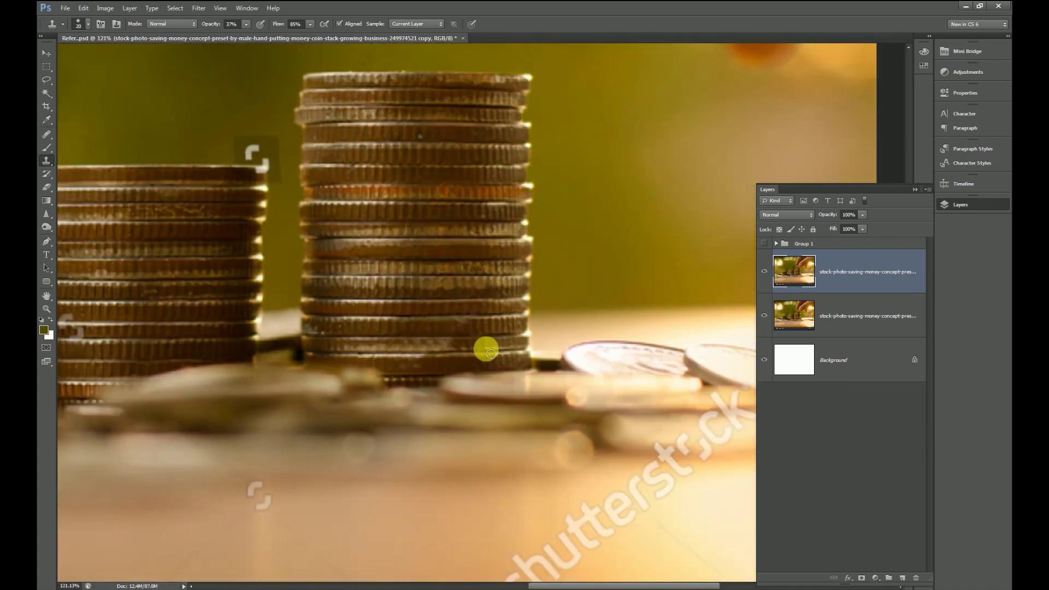
scroll(486, 347, down, 2)
Toggle the retouched layer's visibility to compare before and after, then zoom in.
click(765, 272)
click(764, 271)
click(770, 274)
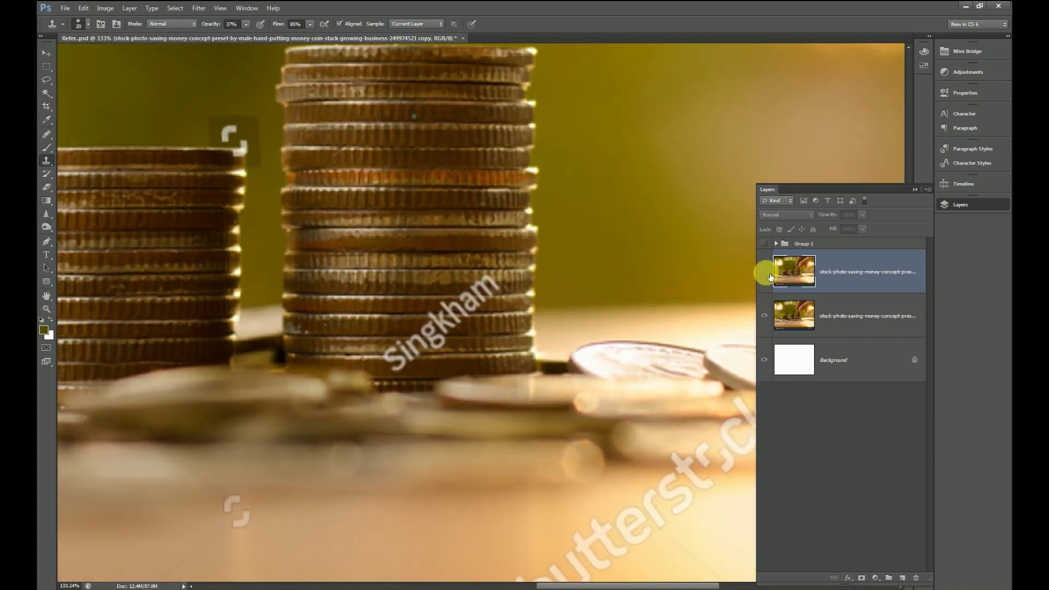
click(769, 274)
scroll(487, 312, up, 2)
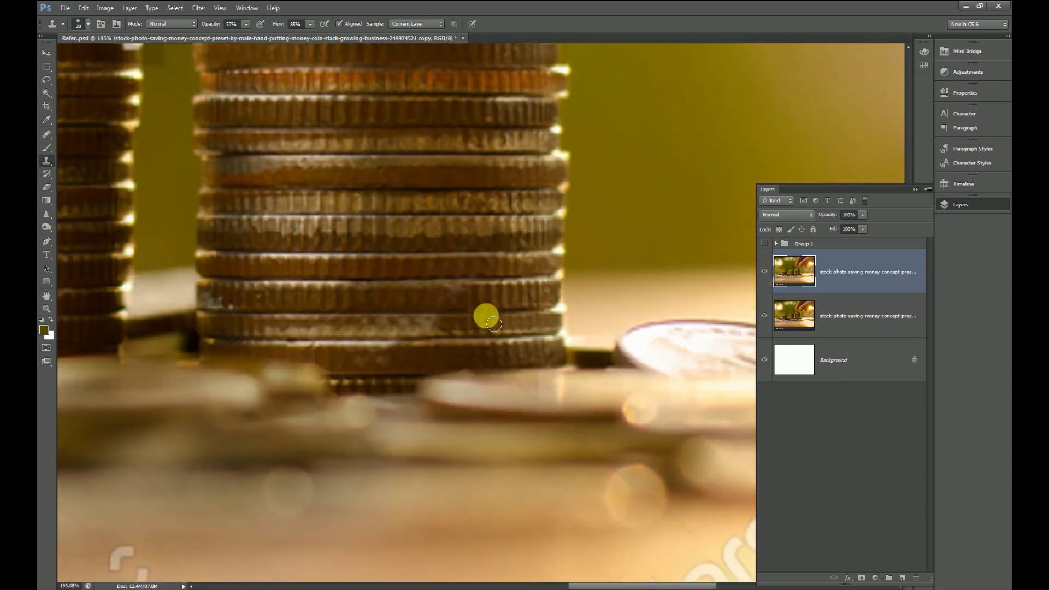
scroll(481, 293, up, 3)
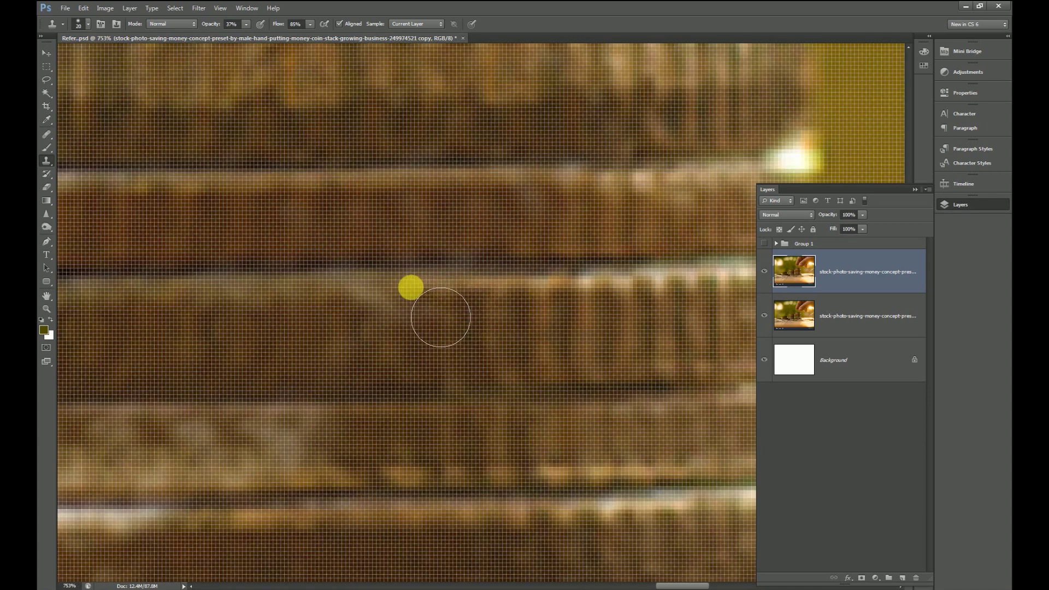
scroll(425, 333, down, 2)
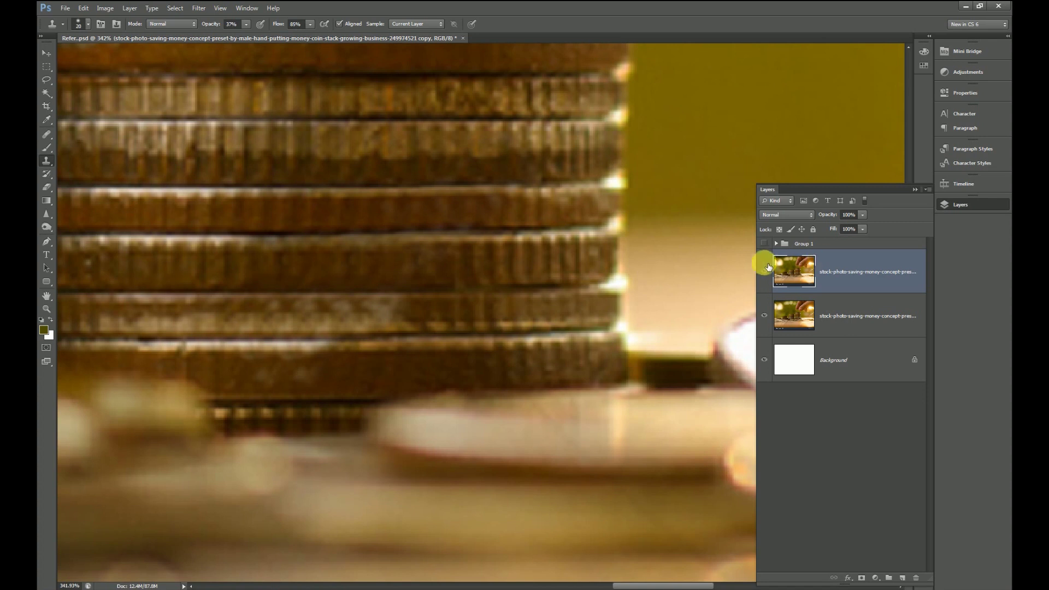
scroll(469, 340, up, 3)
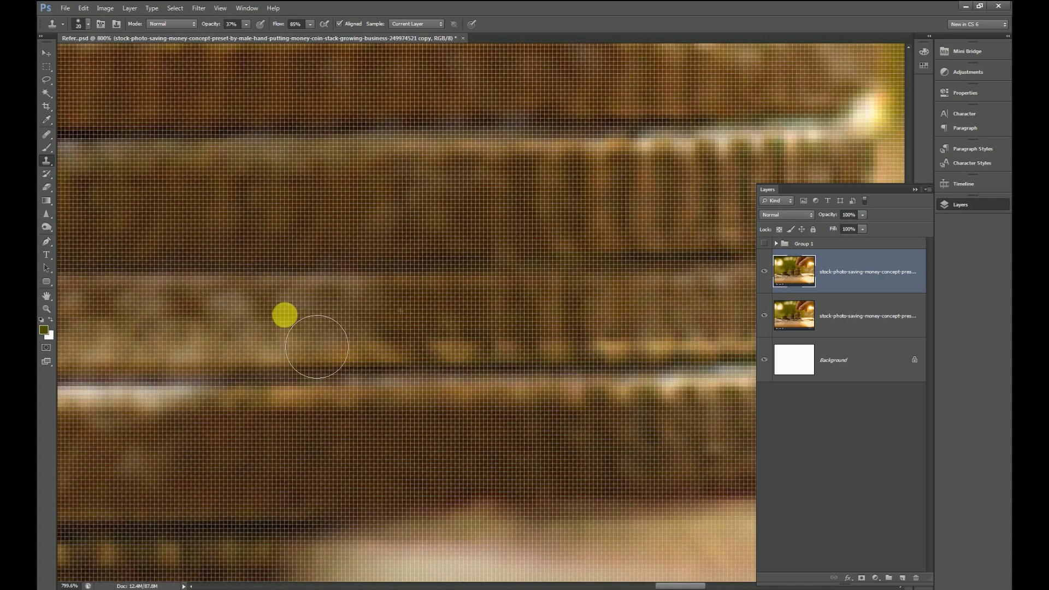
scroll(445, 170, down, 3)
scroll(445, 169, down, 3)
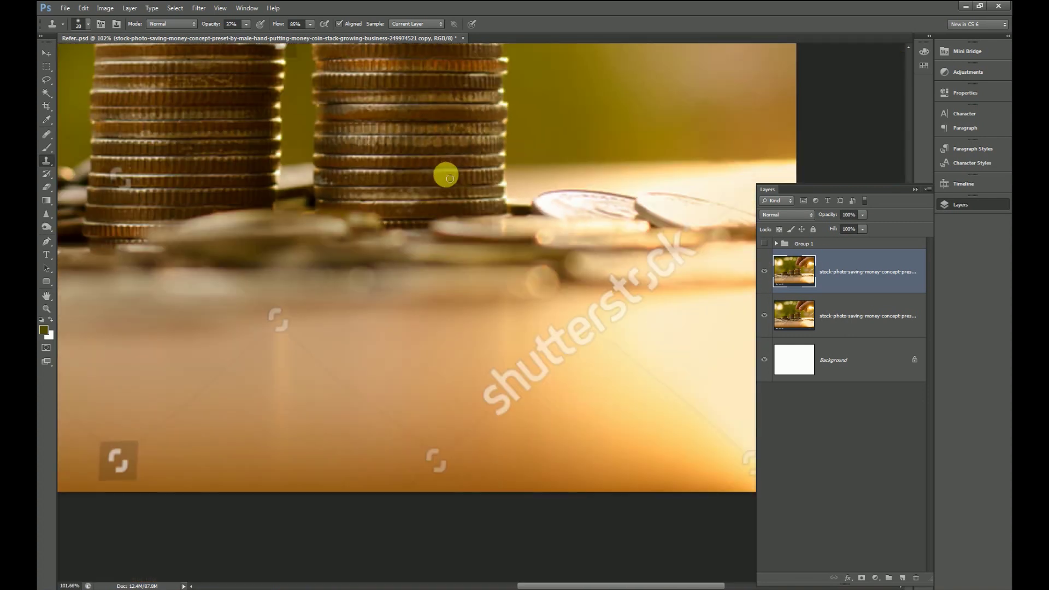
scroll(255, 235, up, 1)
scroll(172, 156, up, 1)
scroll(499, 206, up, 2)
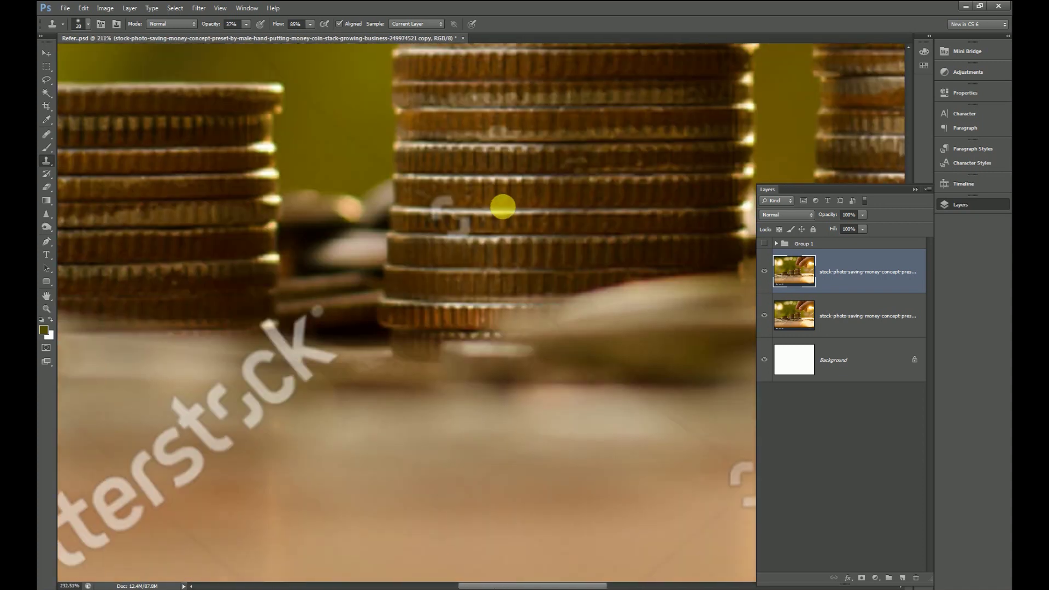
scroll(323, 211, up, 2)
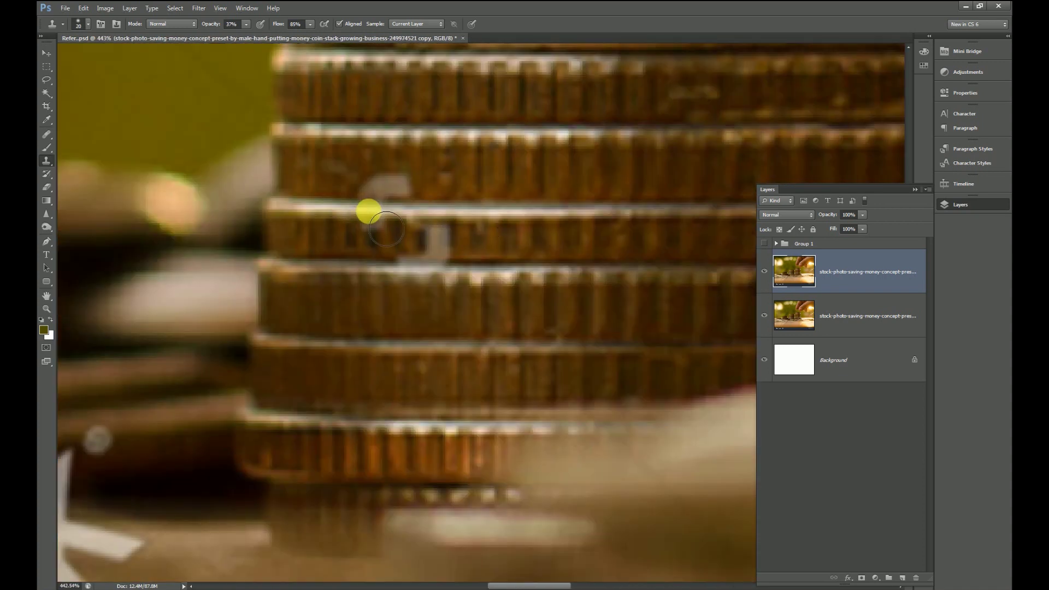
Clone away the grey watermark remnant on the coin stack.
mouse_move(364, 198)
mouse_down()
mouse_move(417, 188)
mouse_move(333, 178)
mouse_up()
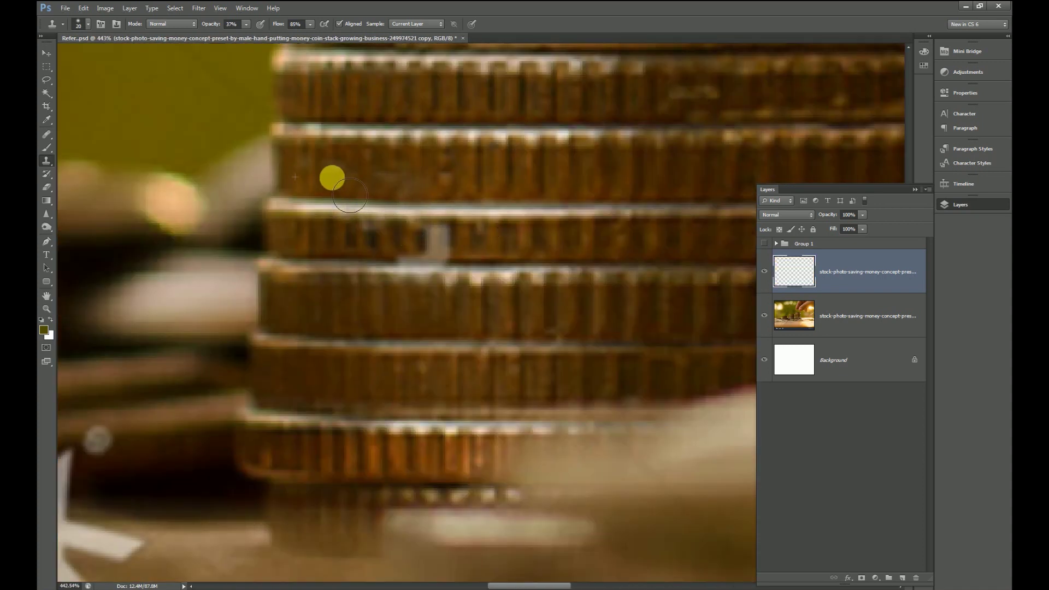
drag(423, 286, 447, 274)
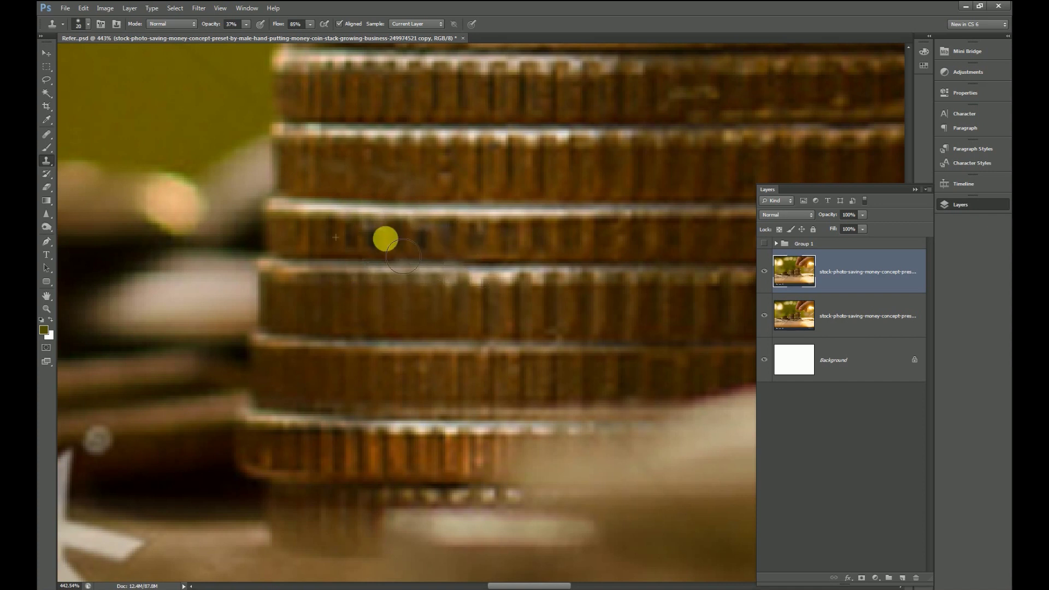
scroll(488, 344, down, 3)
scroll(468, 345, up, 2)
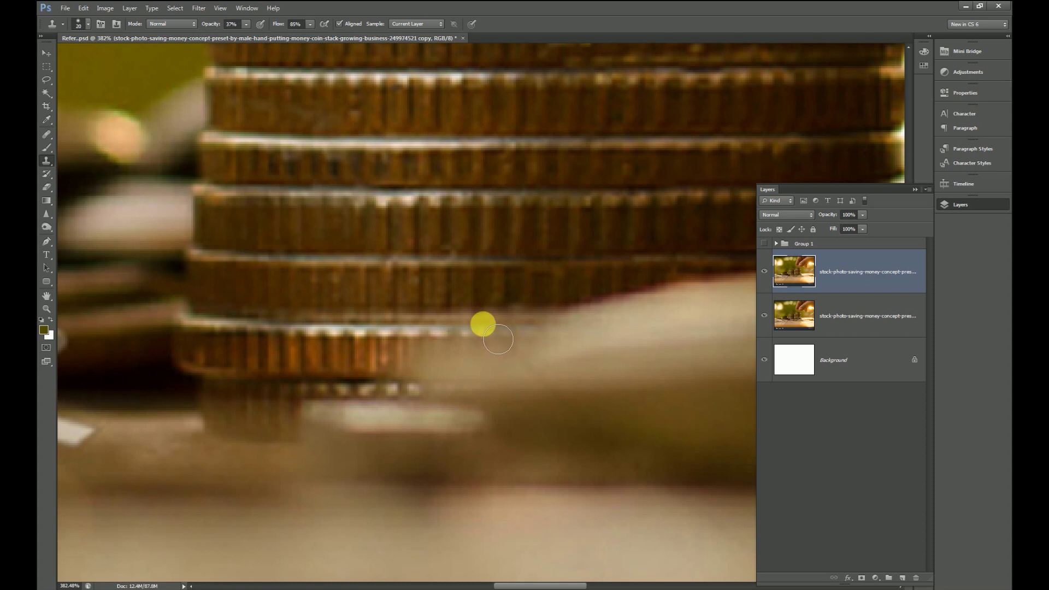
scroll(475, 306, up, 2)
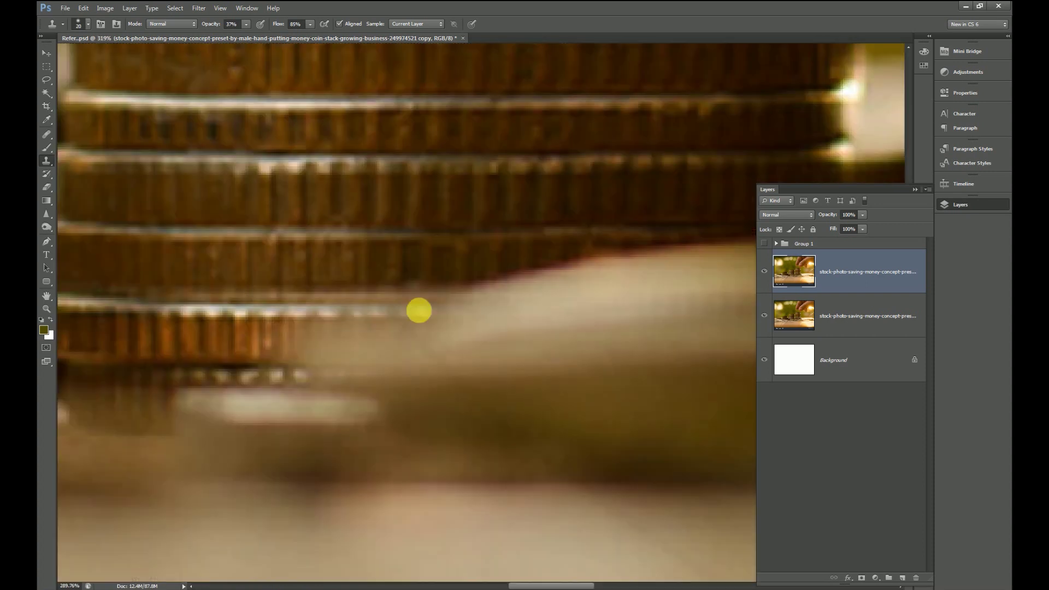
scroll(420, 311, down, 1)
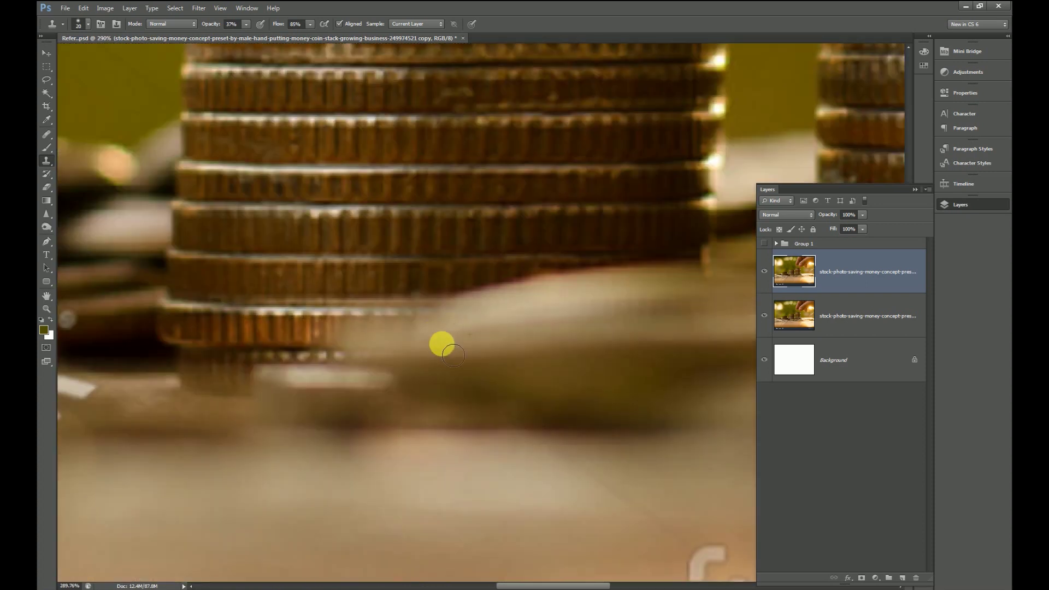
scroll(466, 366, down, 3)
scroll(410, 333, up, 2)
scroll(344, 311, down, 1)
scroll(443, 373, down, 4)
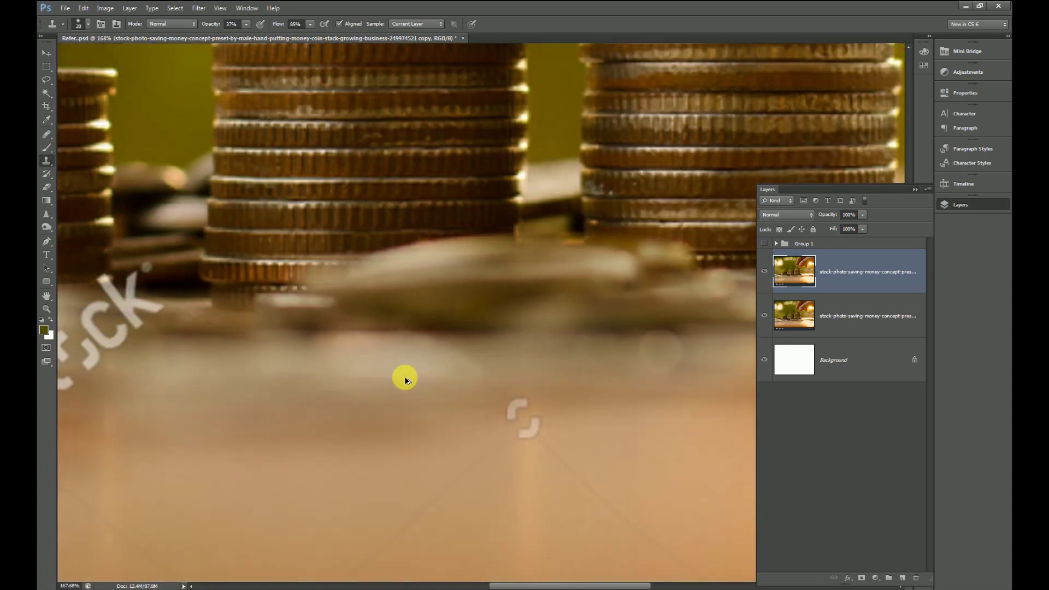
Select the Healing Brush Tool and zoom in on the tabletop area.
right_click(49, 133)
click(99, 146)
scroll(408, 339, up, 5)
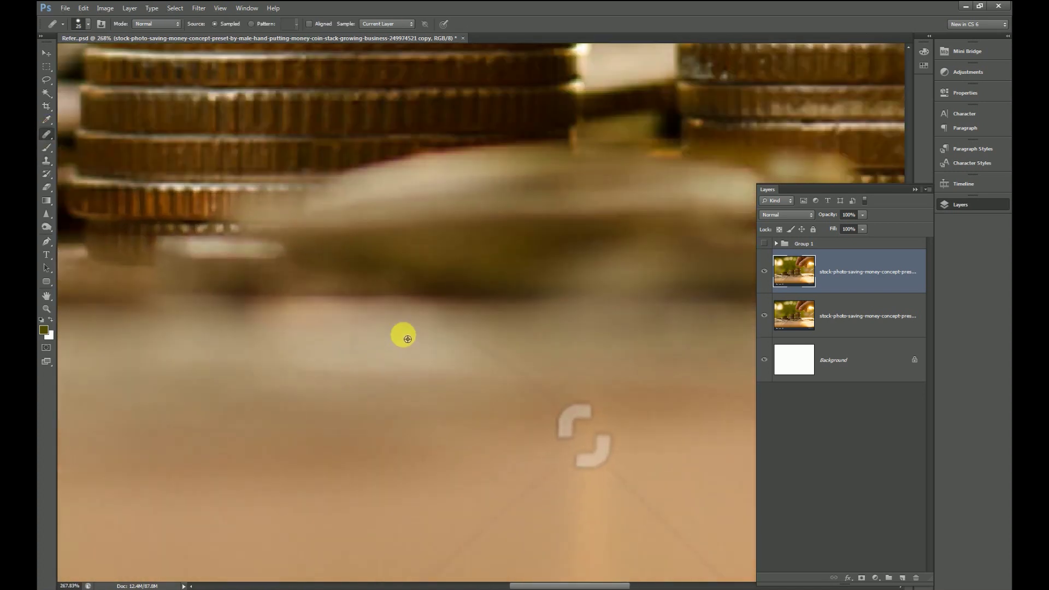
scroll(407, 328, up, 3)
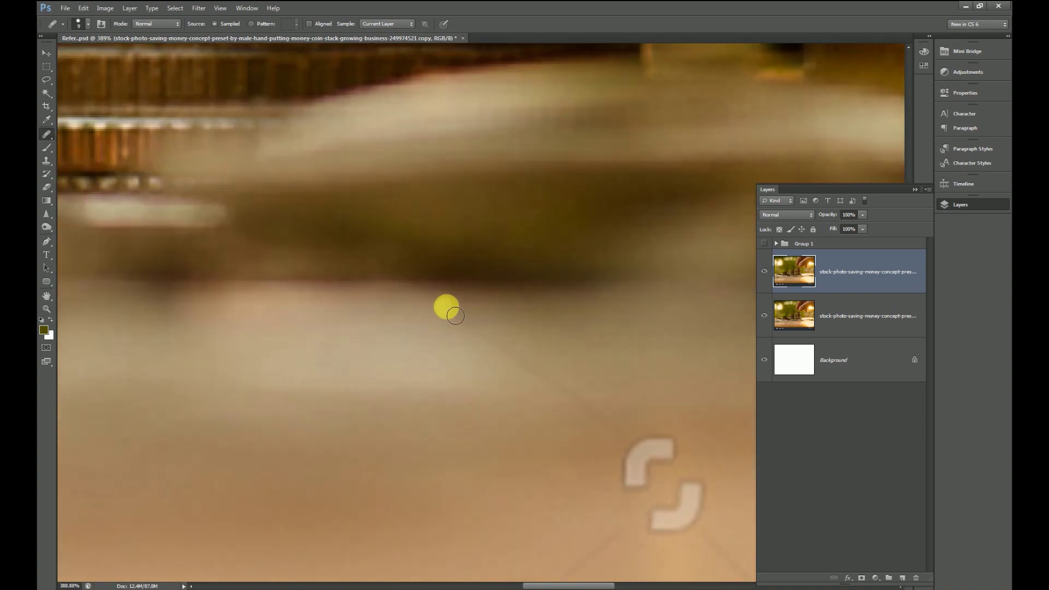